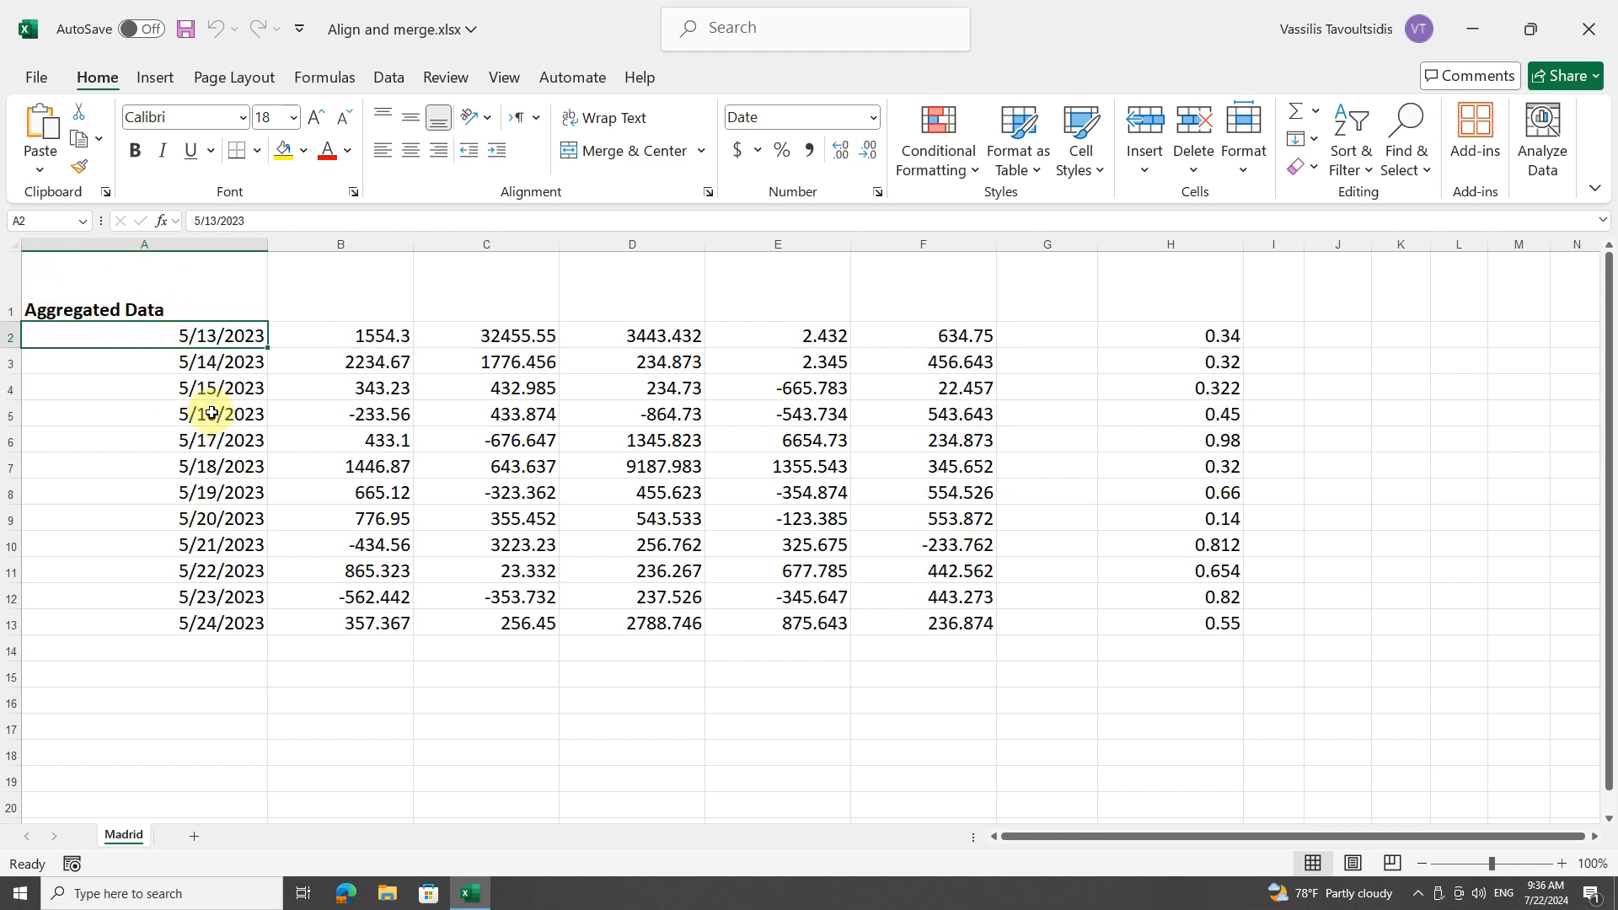
Try replacing the title in cell A1 with the number 100, and undo the entry.
{"action": "left_click", "coordinate": [211, 413]}
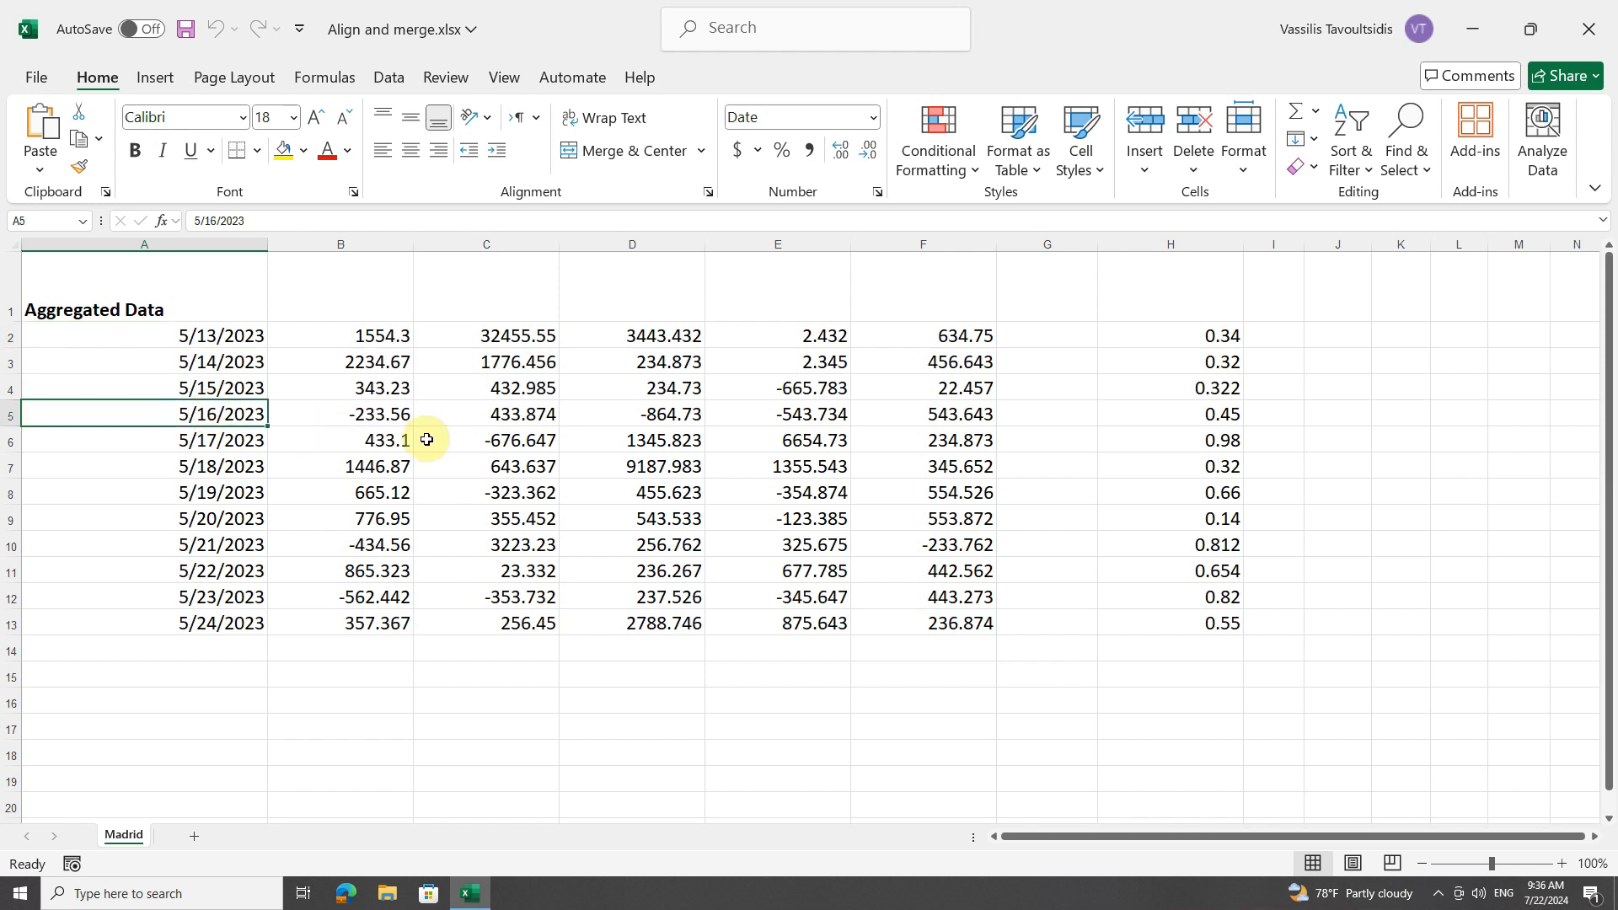
{"action": "left_click", "coordinate": [189, 305]}
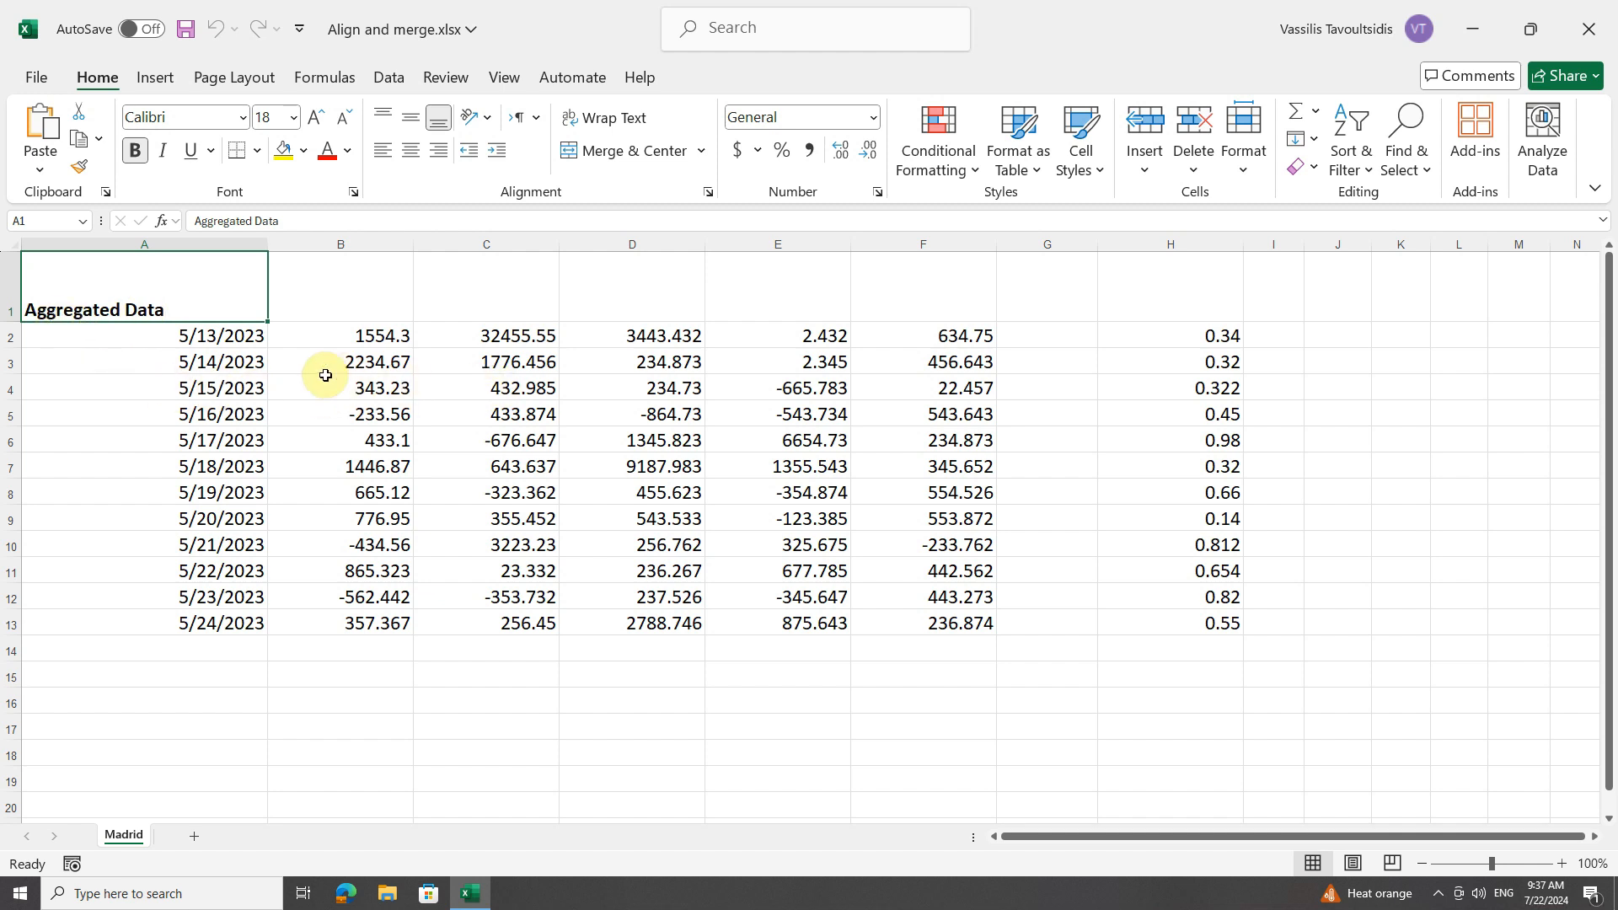
{"action": "type", "text": "100"}
{"action": "key", "text": "Return"}
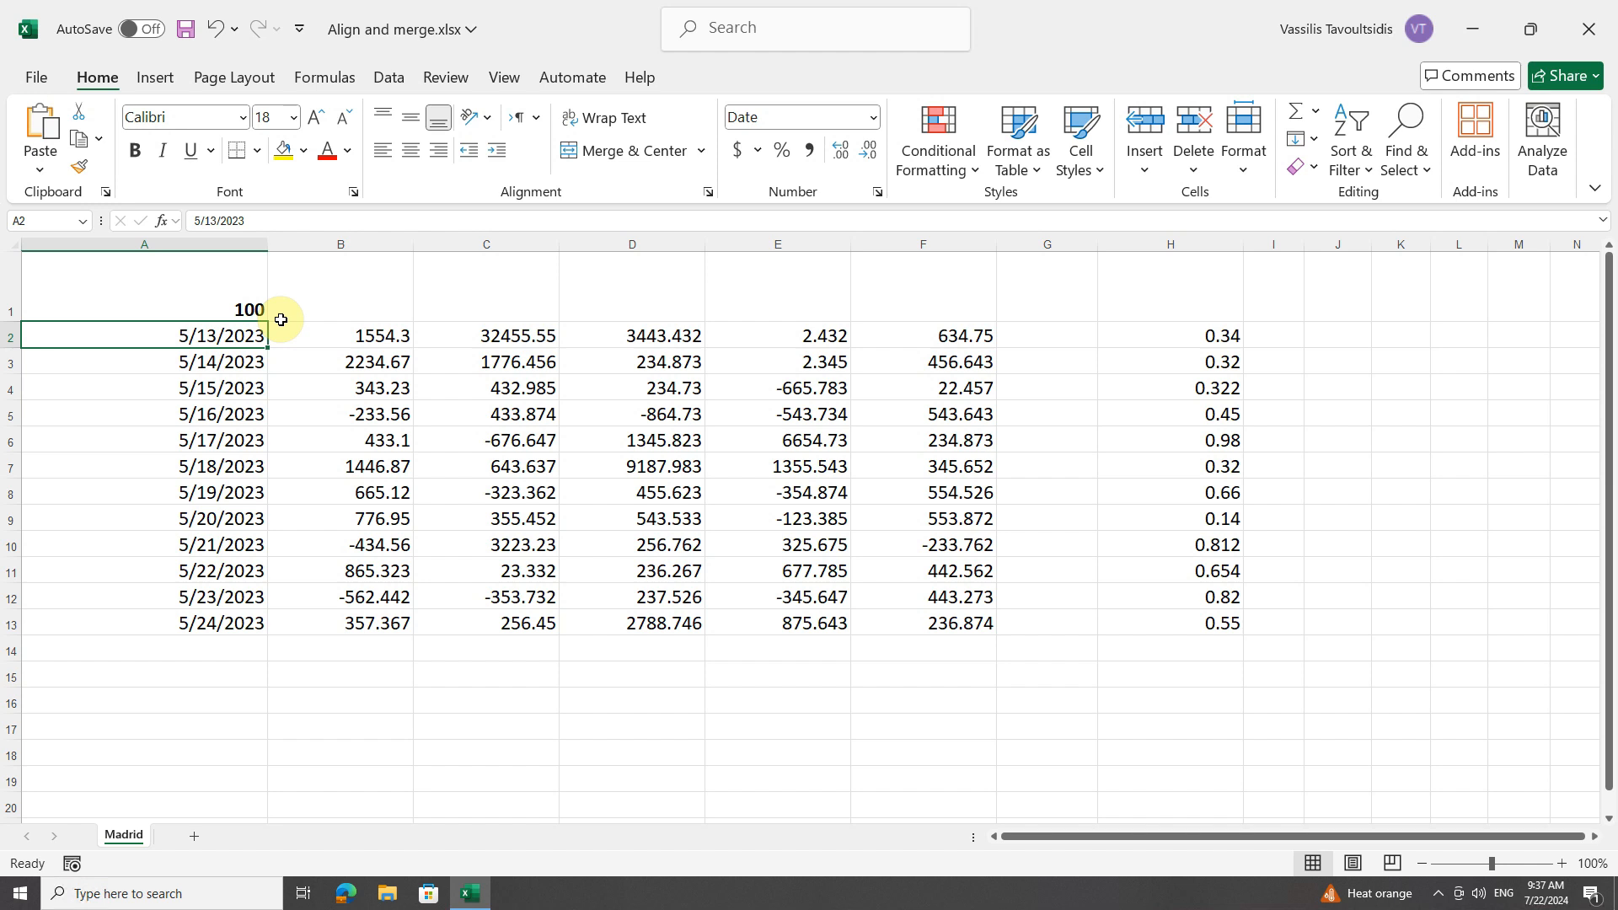
{"action": "left_click", "coordinate": [215, 28]}
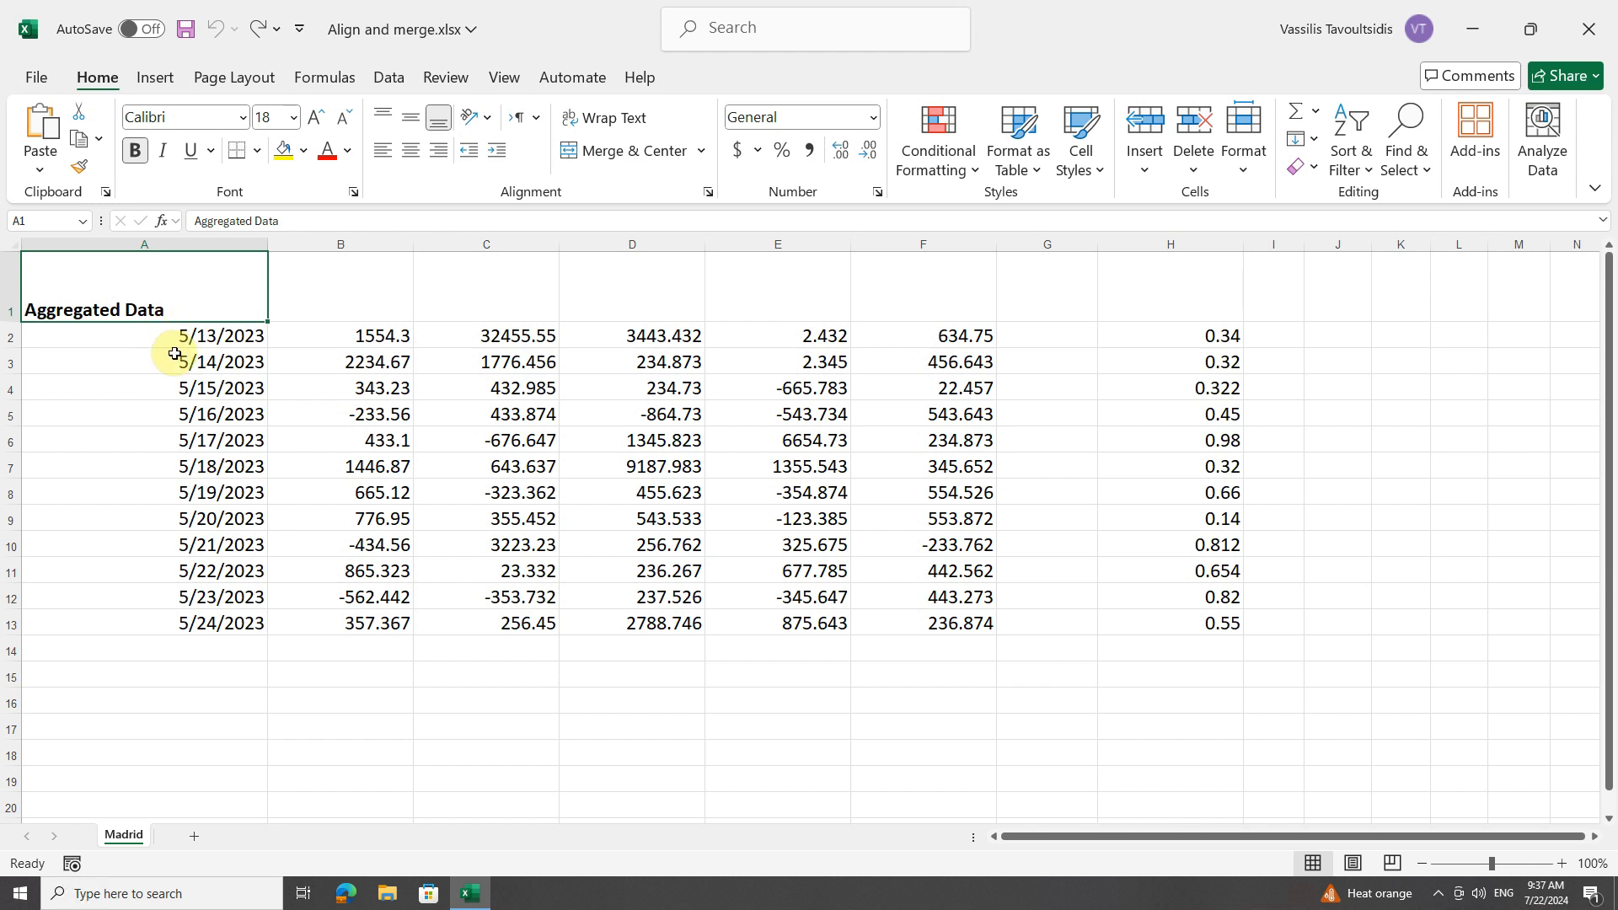
Try right and center alignment on the title in A1, finishing with it left-aligned.
{"action": "left_click", "coordinate": [437, 151]}
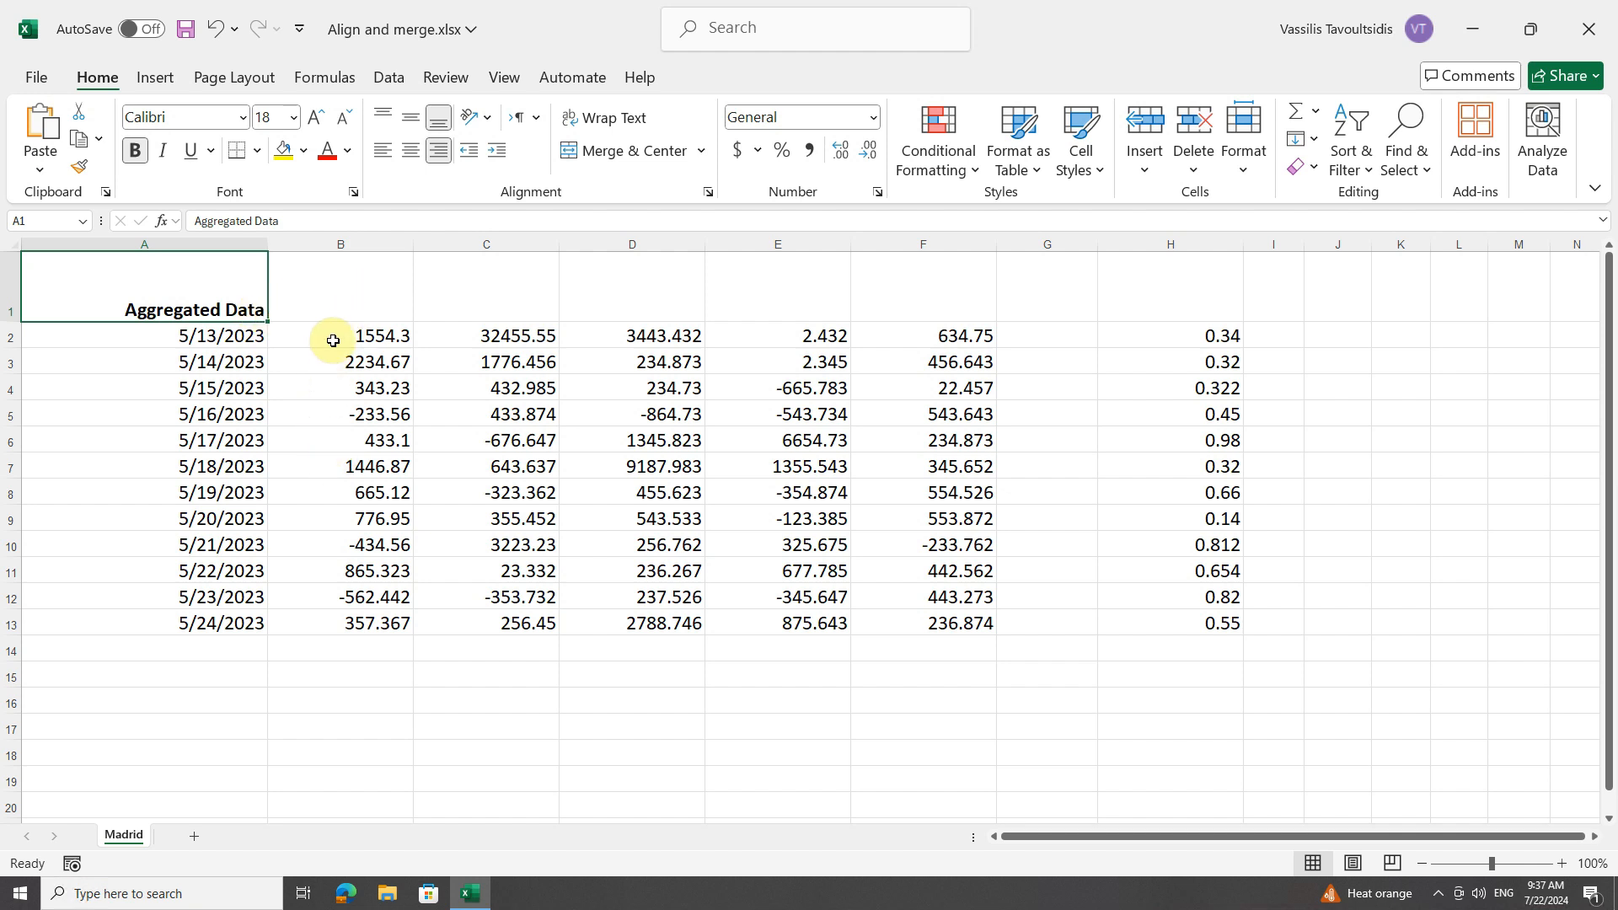
{"action": "left_click", "coordinate": [410, 152]}
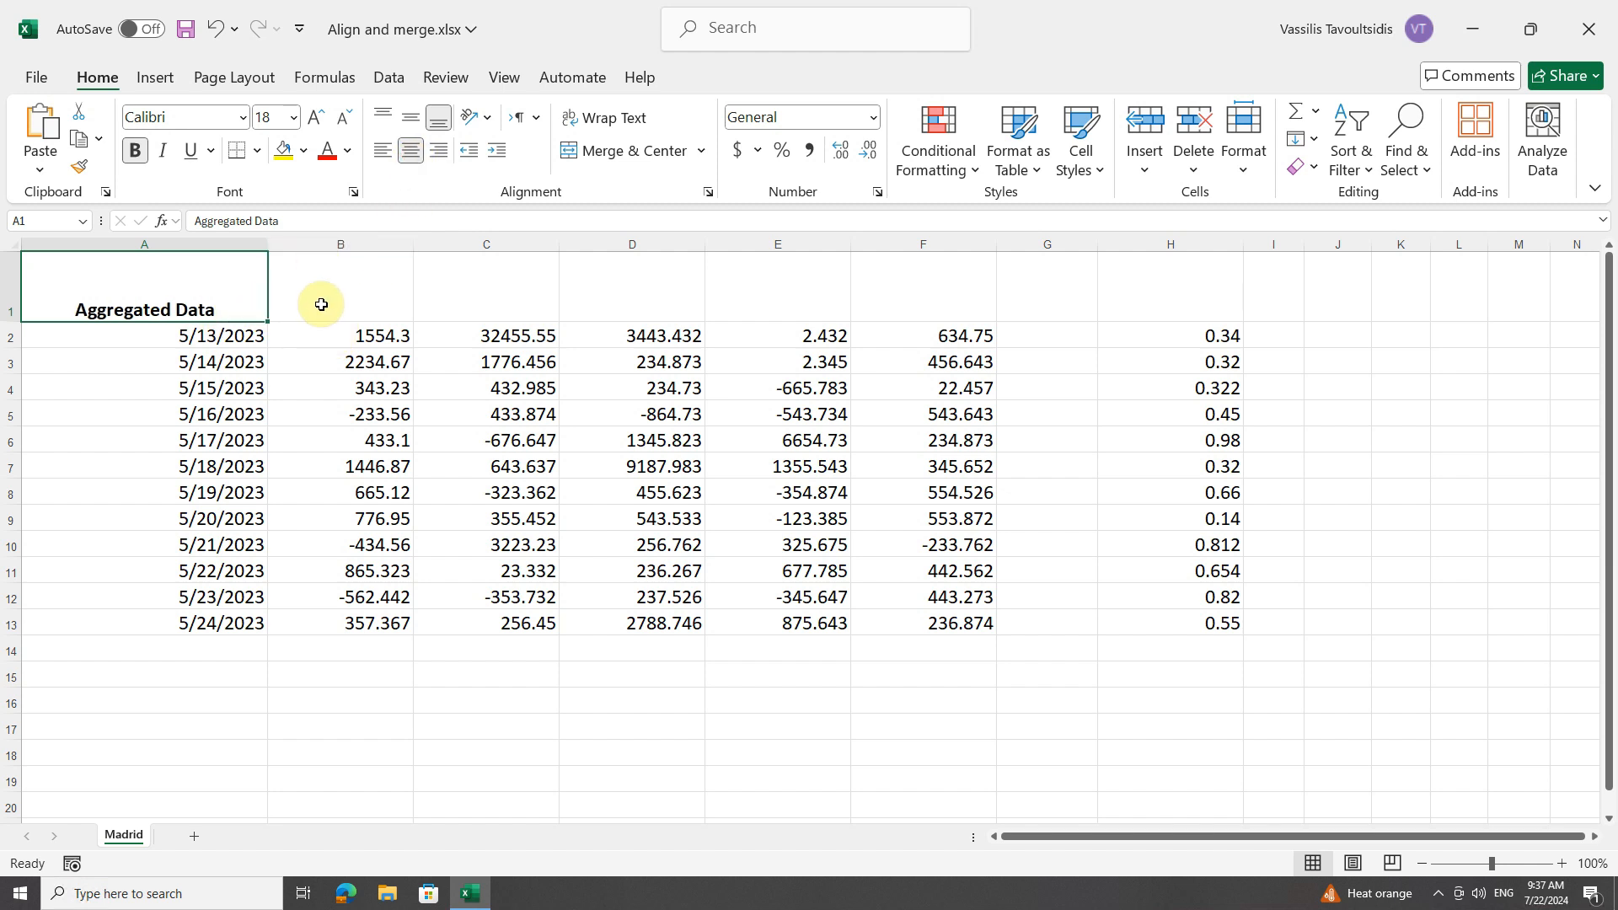
{"action": "left_click", "coordinate": [384, 152]}
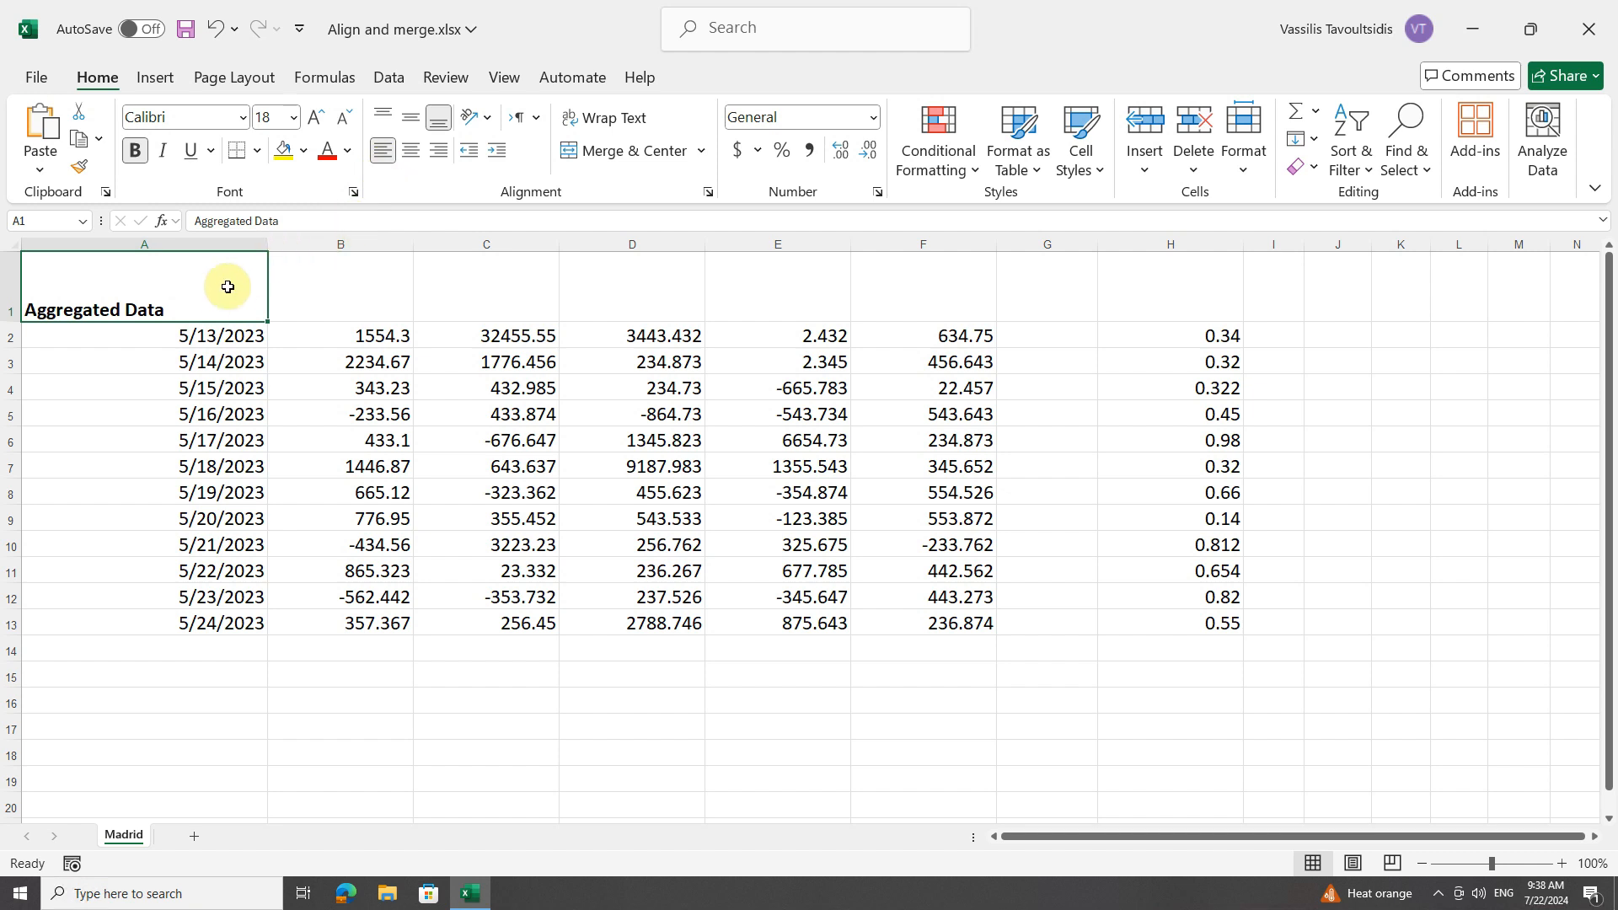
Try the number 100 in the left-aligned cell A1, switch off its left alignment, and undo both changes.
{"action": "type", "text": "100"}
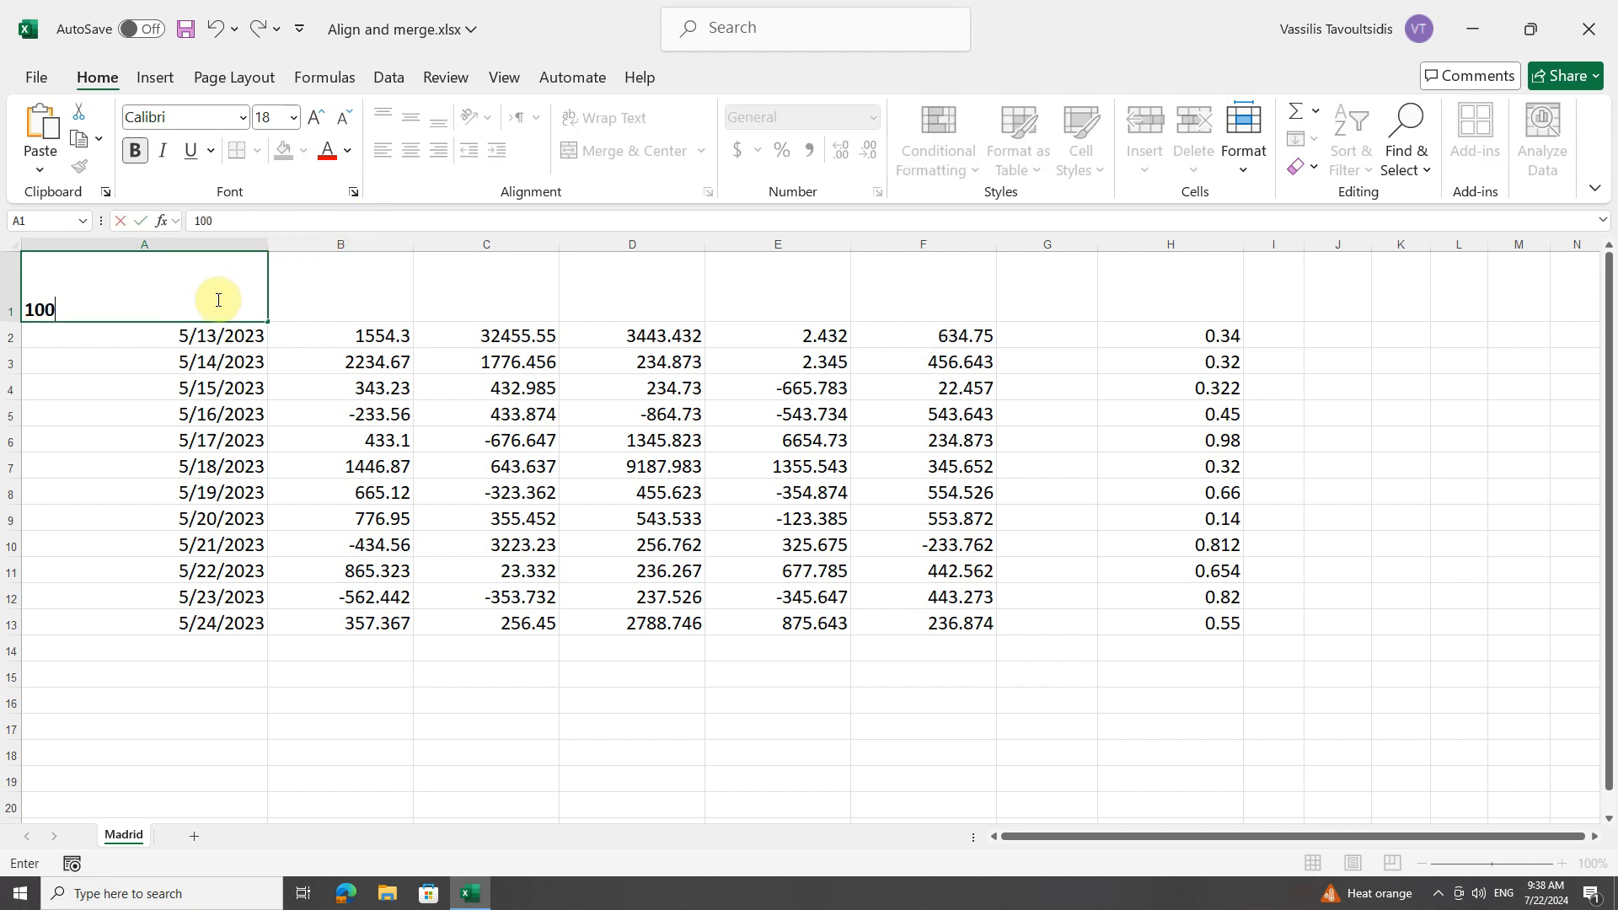
{"action": "key", "text": "Return"}
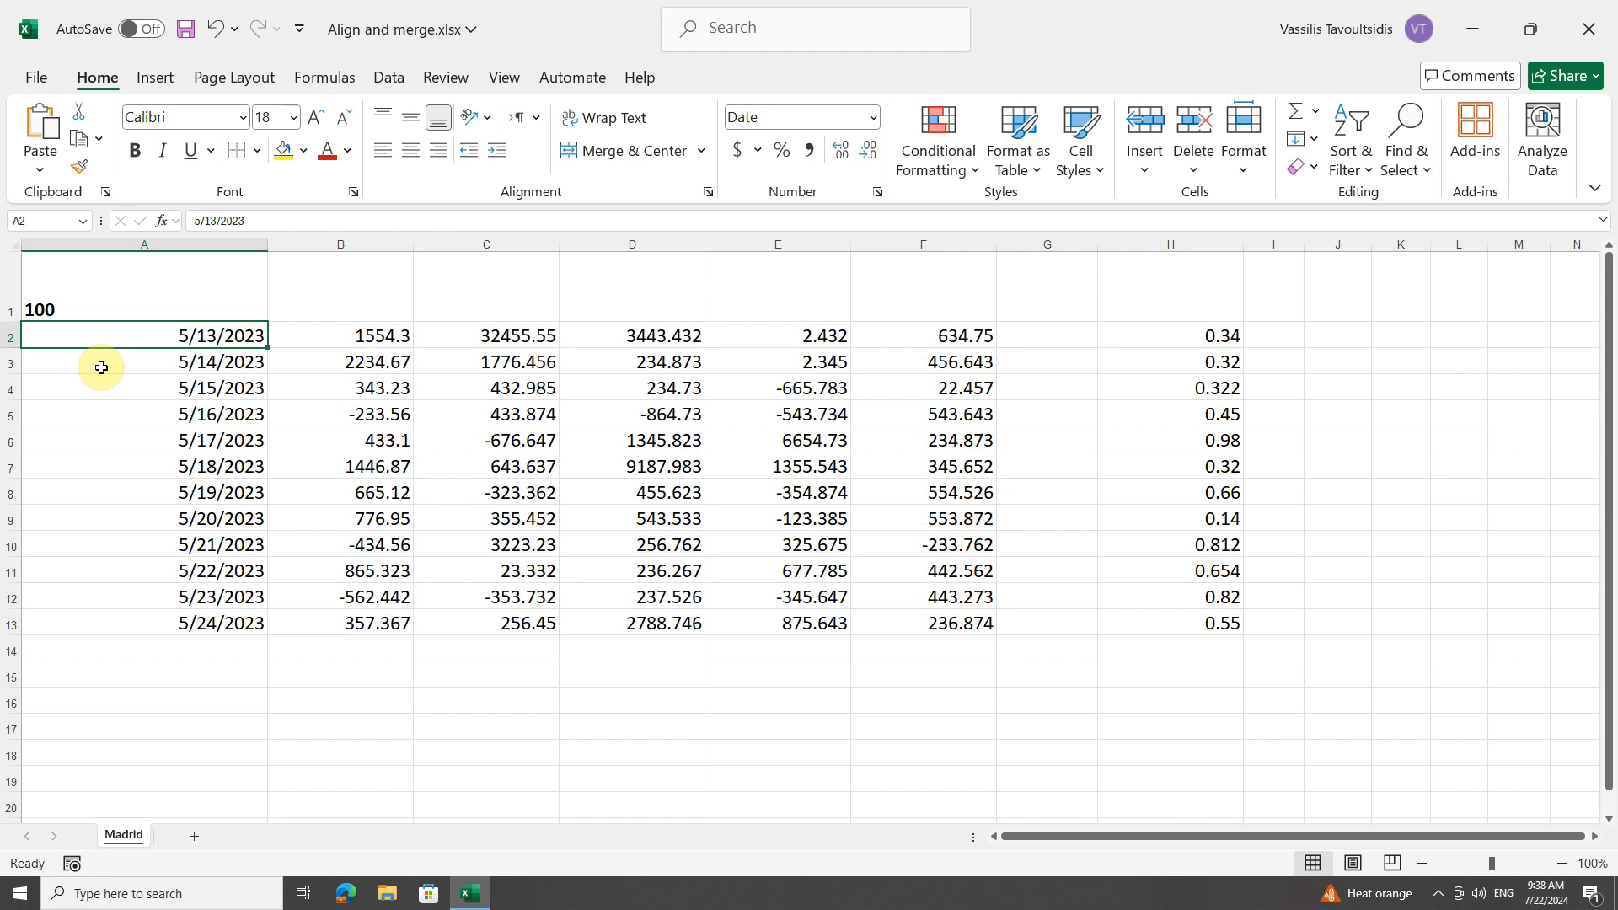
{"action": "left_click", "coordinate": [171, 281]}
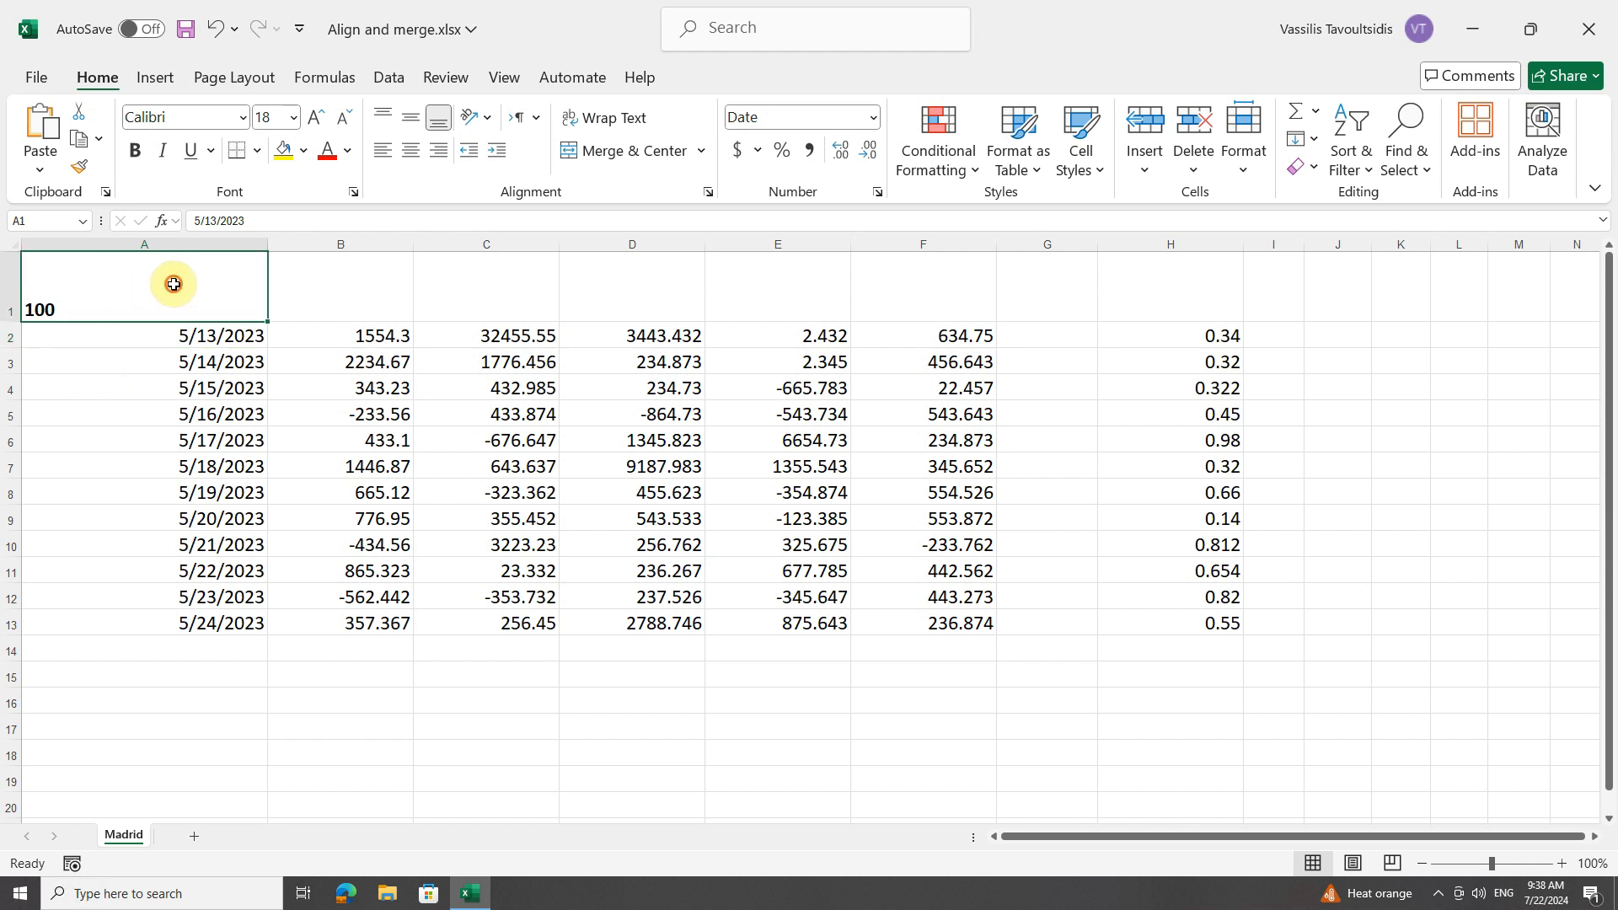
{"action": "left_click", "coordinate": [386, 155]}
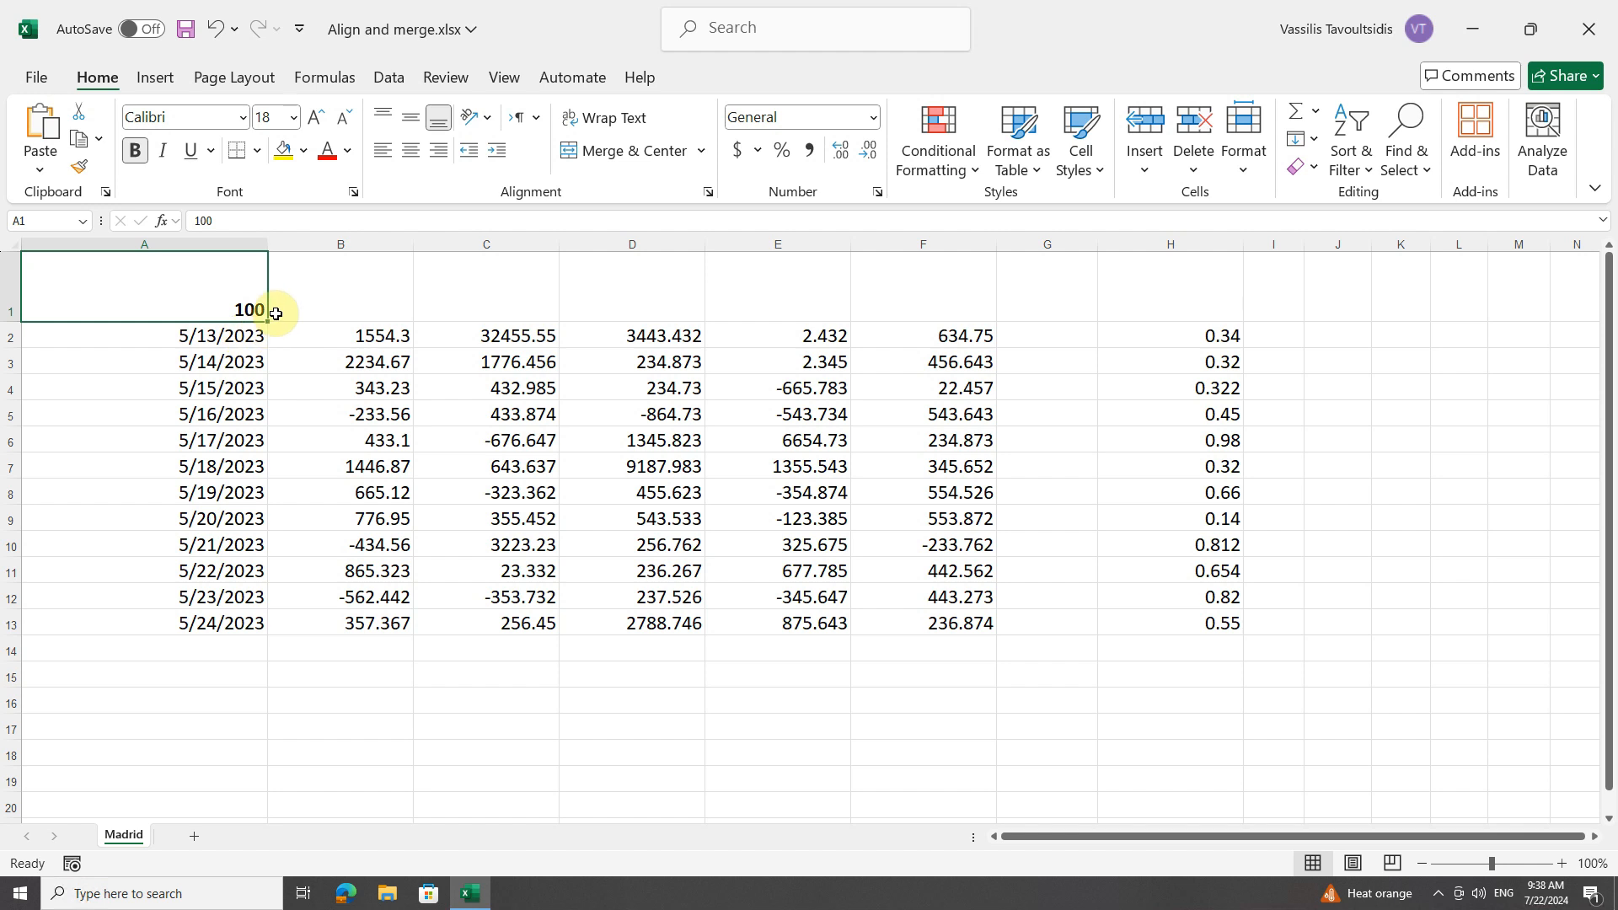
{"action": "left_click", "coordinate": [216, 31]}
{"action": "left_click", "coordinate": [217, 34]}
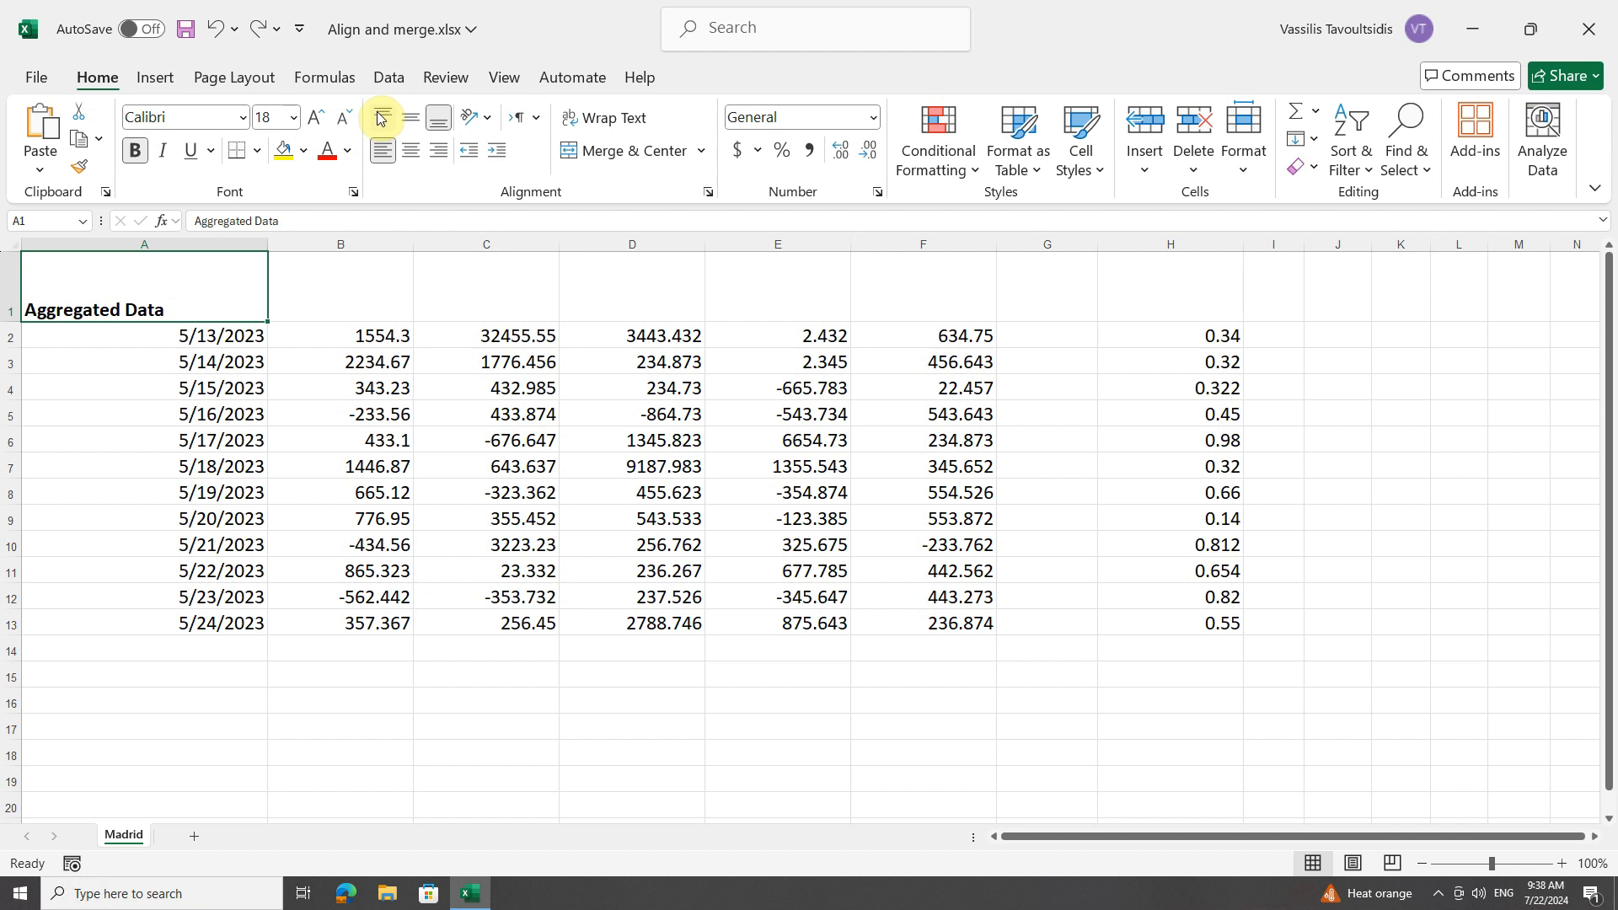
Middle-align the title in A1 vertically and top-align the date in A3.
{"action": "left_click", "coordinate": [409, 121]}
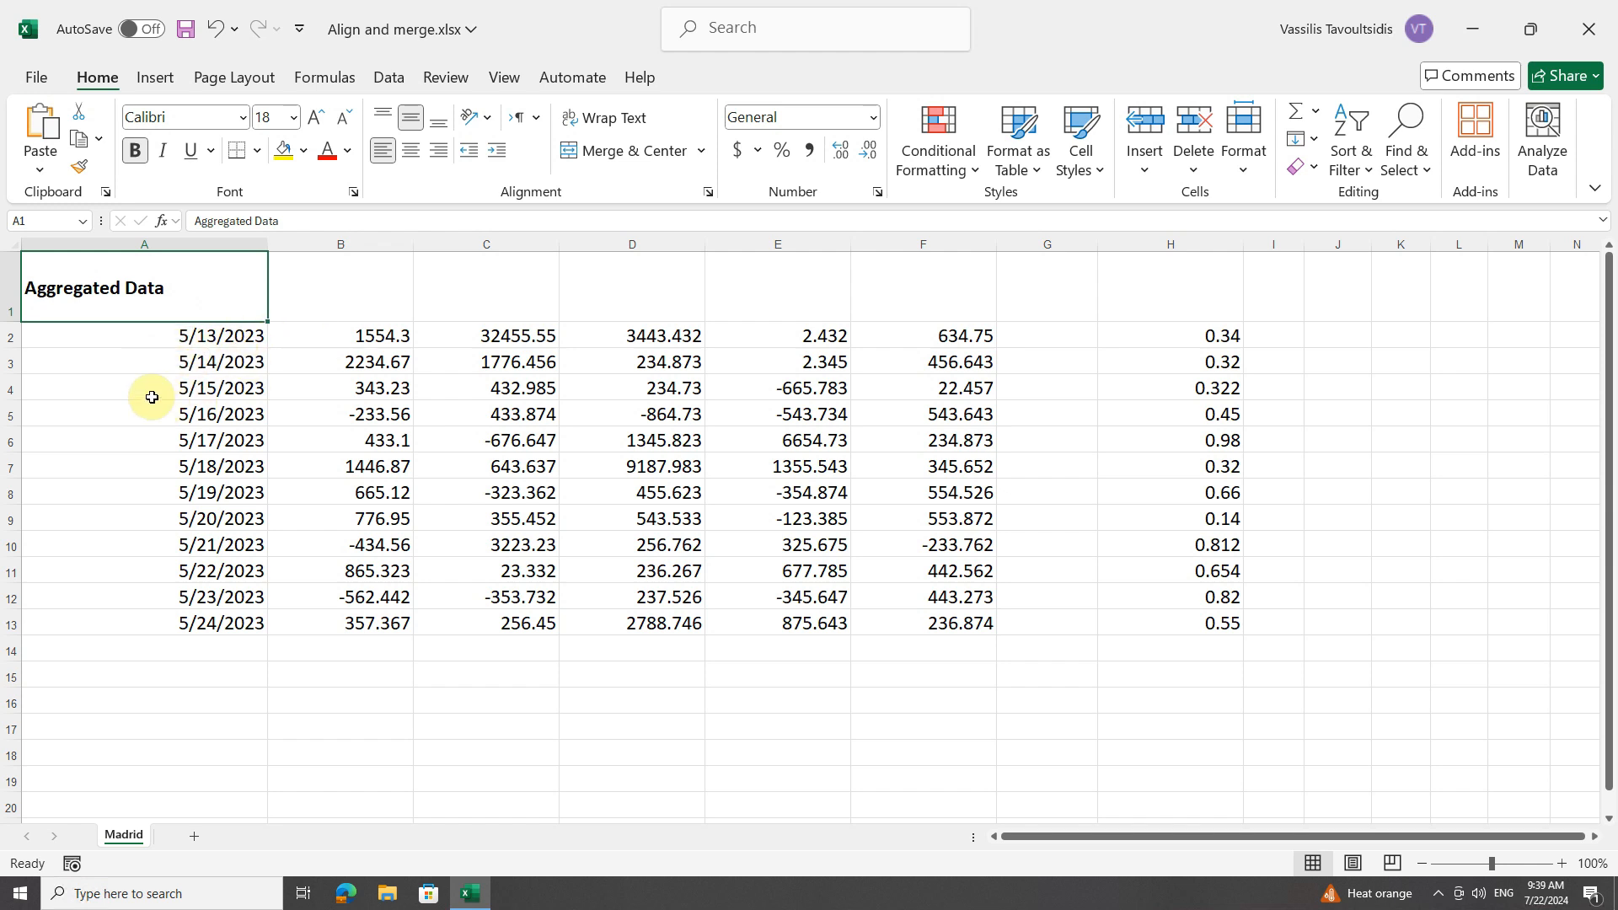
{"action": "left_click", "coordinate": [137, 360]}
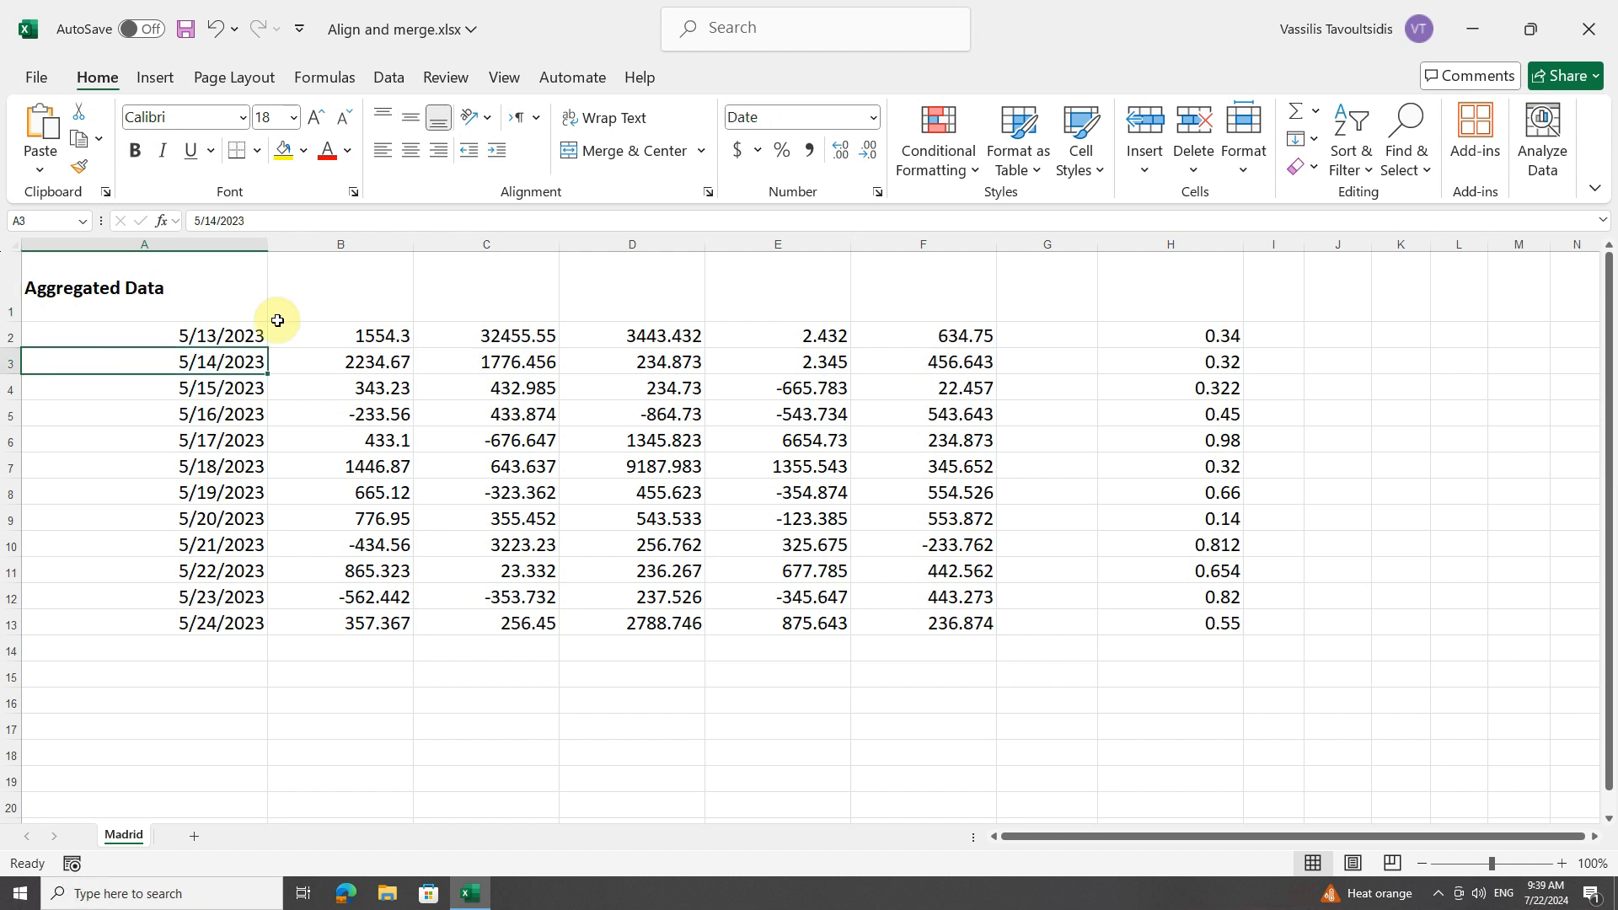
{"action": "left_click", "coordinate": [386, 122]}
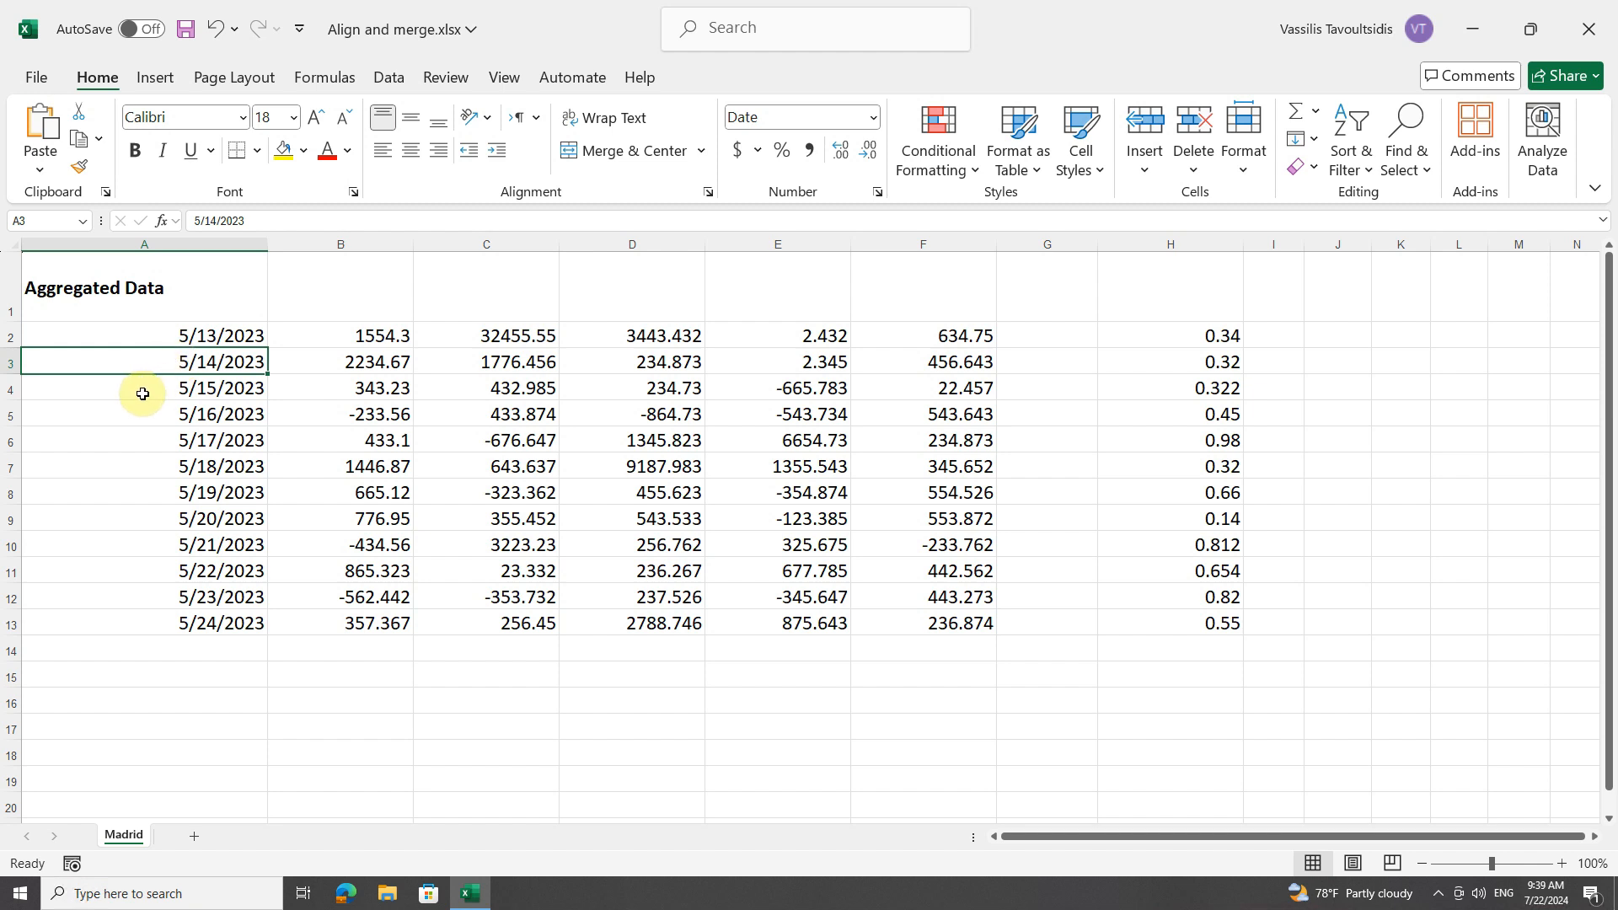
Make row 3 taller and, after trying left and middle alignment on A3:F3, align those cells right and bottom.
{"action": "left_click_drag", "start_coordinate": [11, 374], "coordinate": [12, 408]}
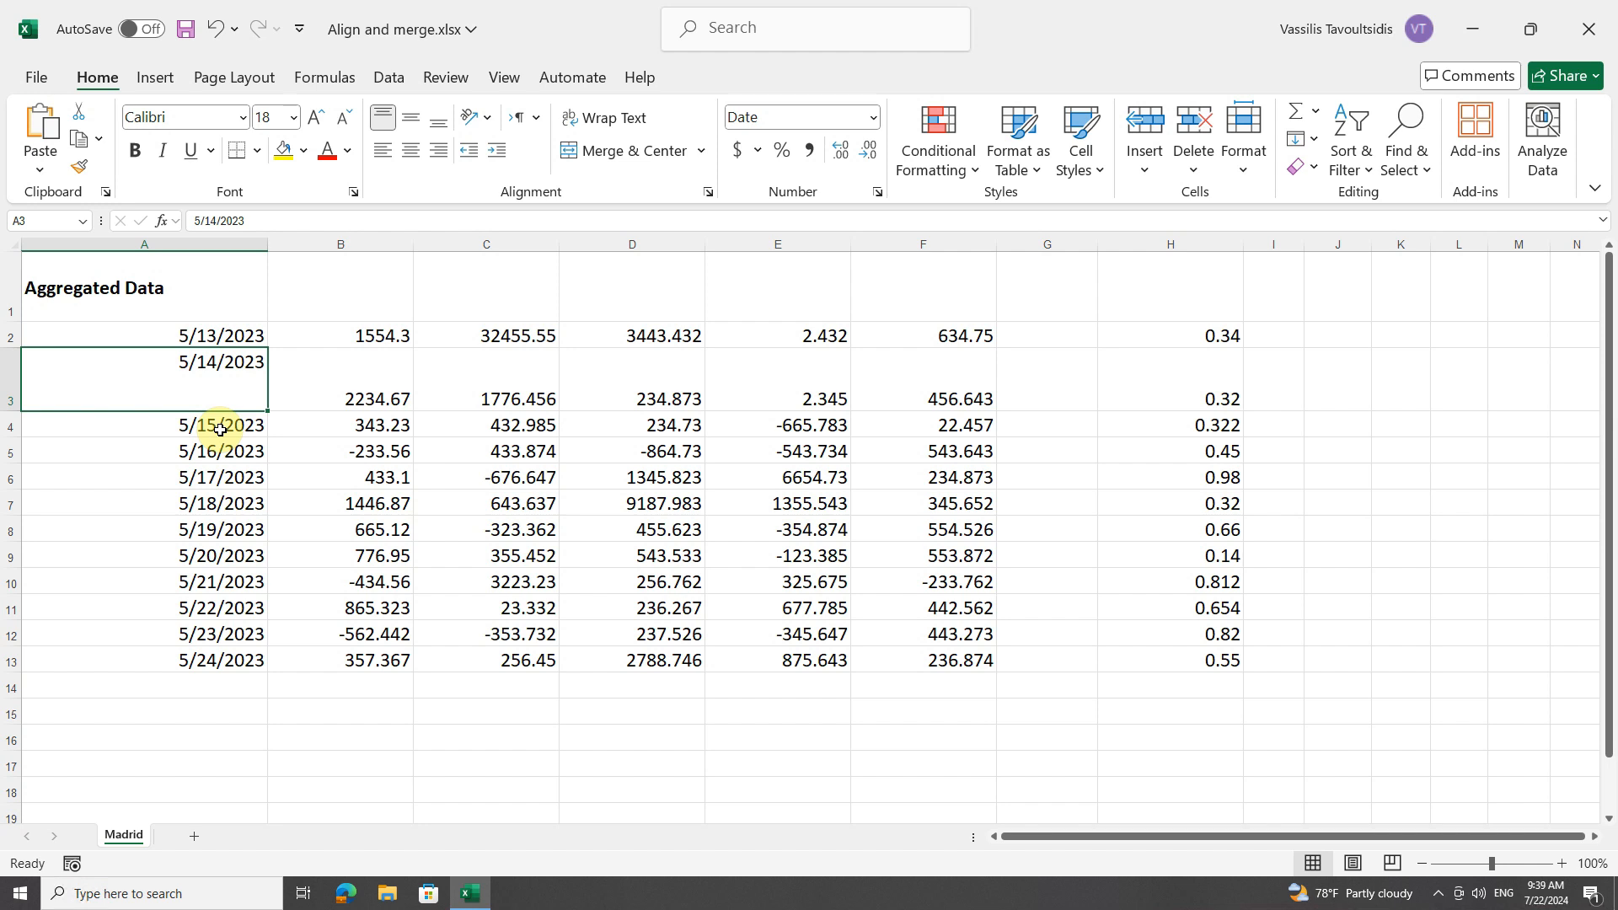
{"action": "left_click_drag", "start_coordinate": [148, 369], "coordinate": [912, 377]}
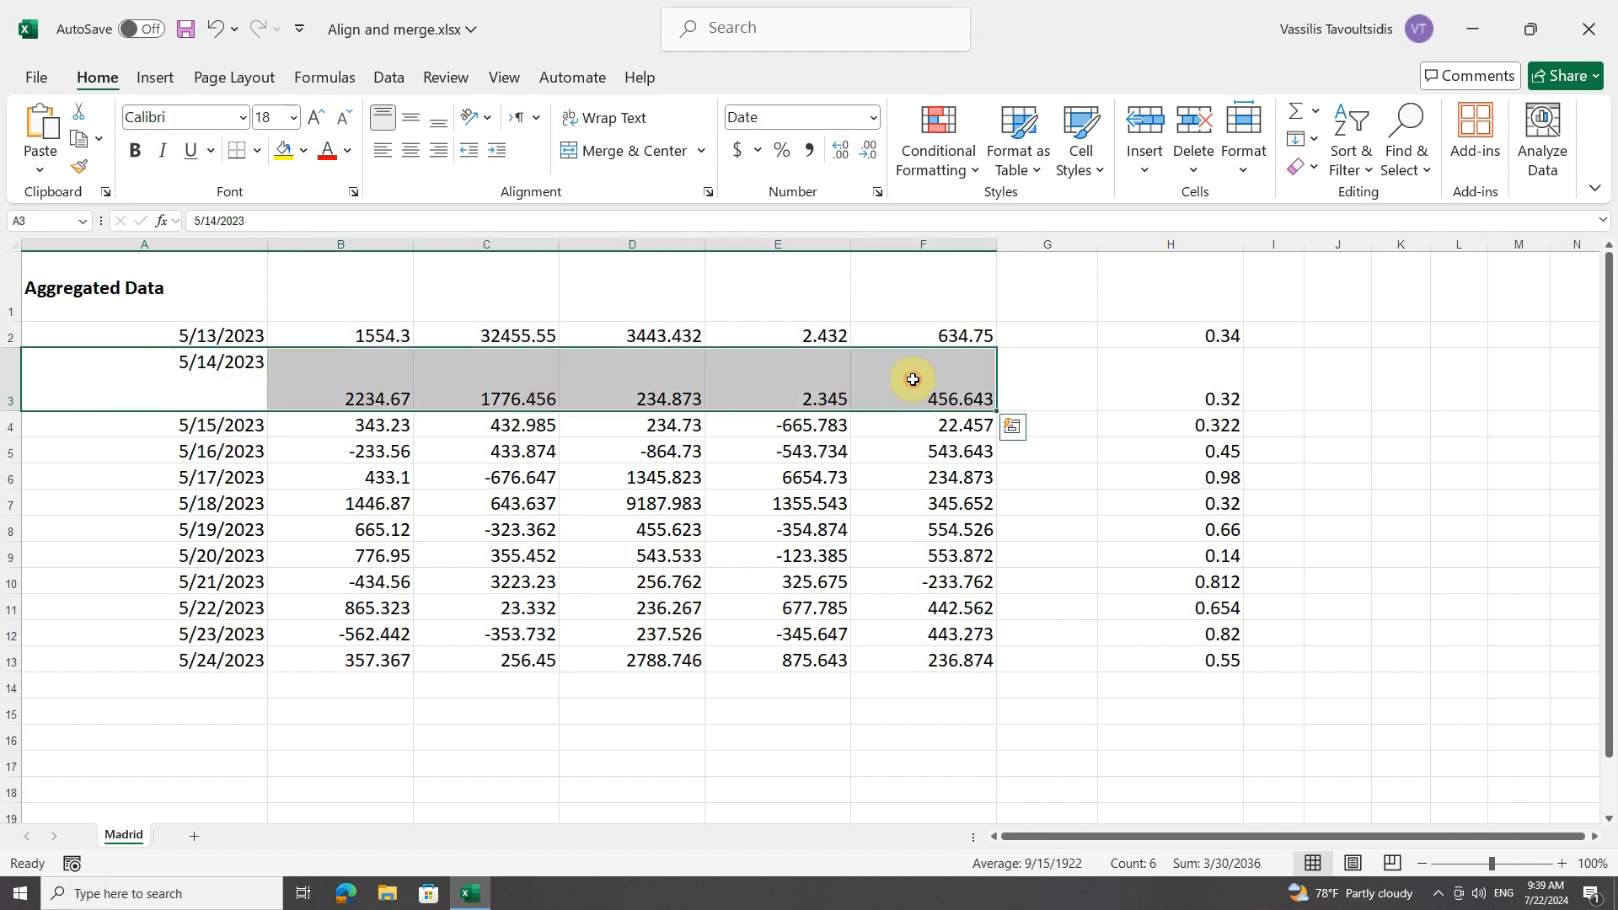
{"action": "left_click", "coordinate": [383, 150]}
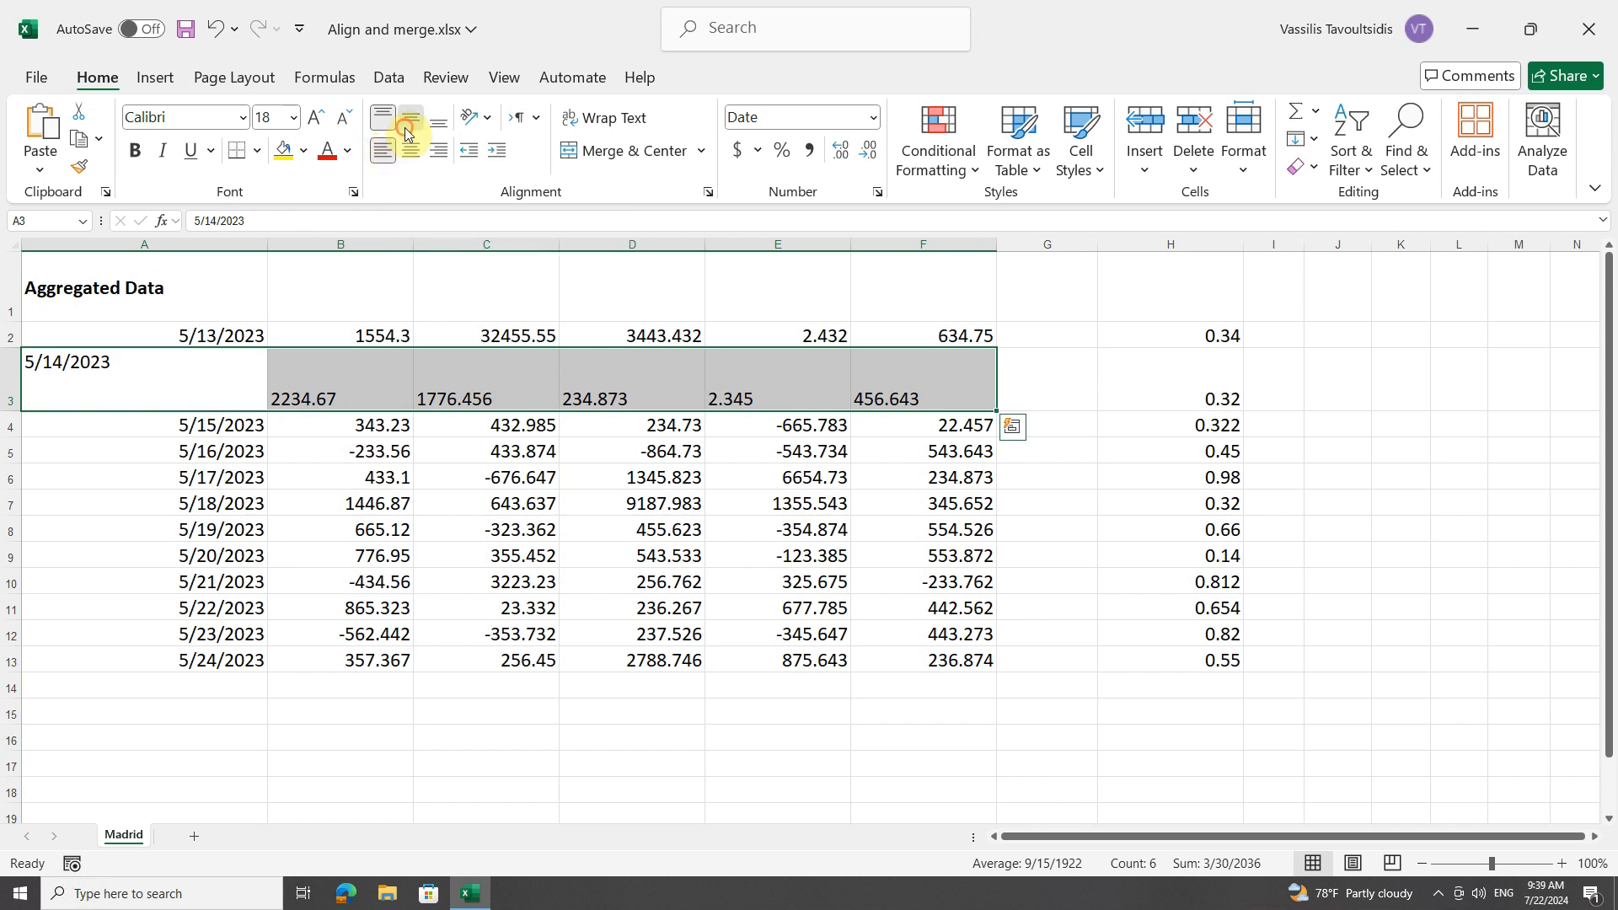
{"action": "left_click", "coordinate": [406, 126]}
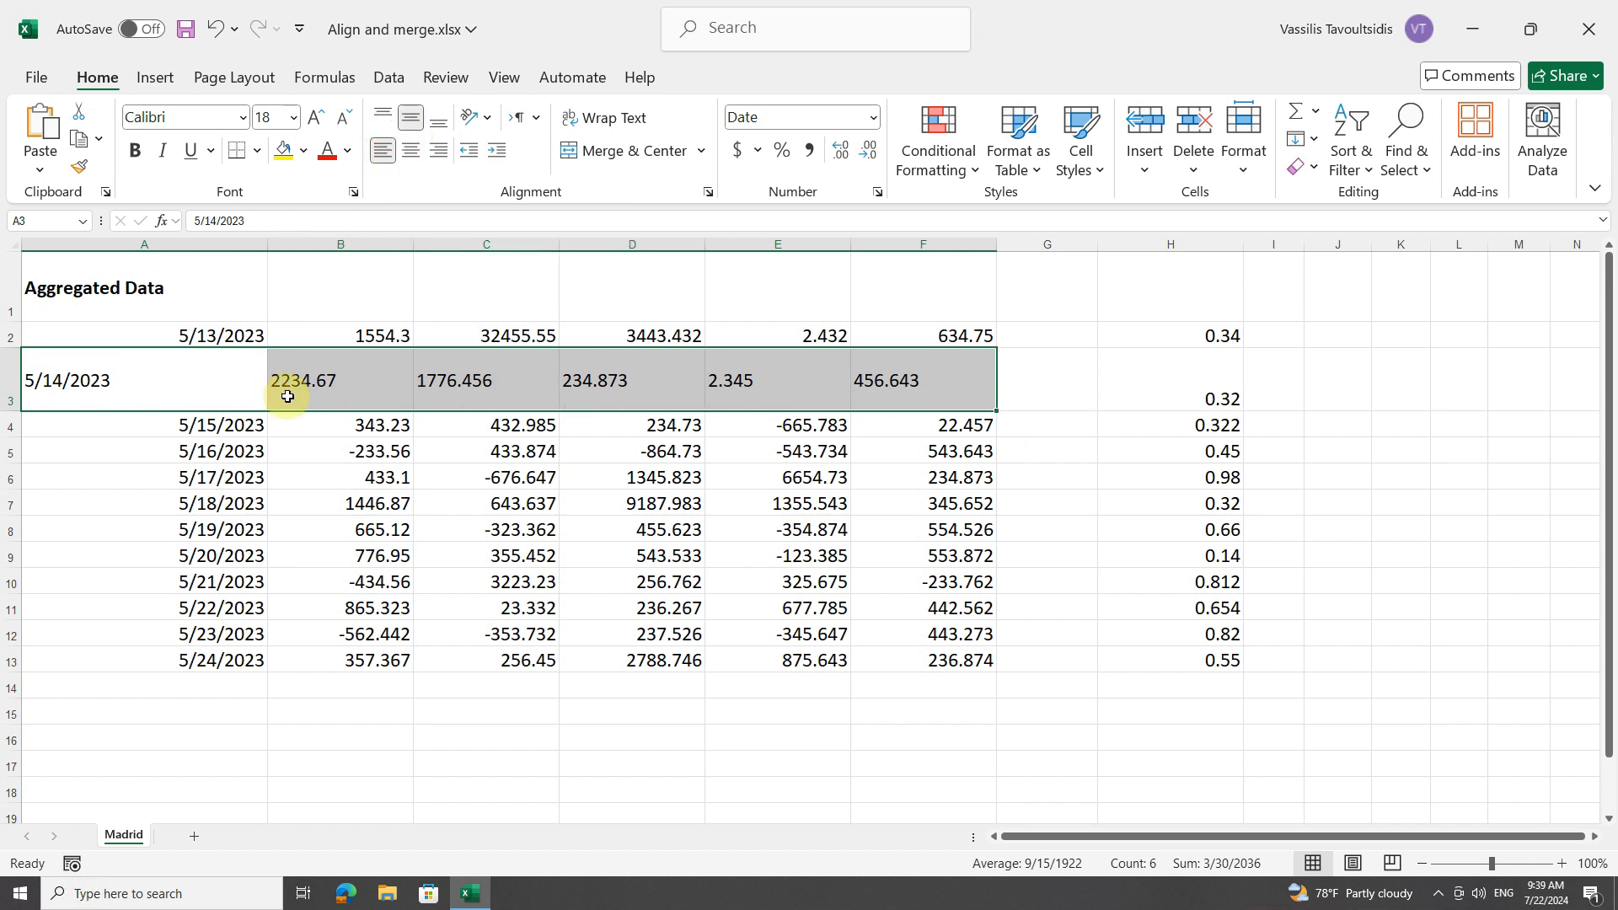
{"action": "left_click", "coordinate": [437, 154]}
{"action": "left_click", "coordinate": [439, 125]}
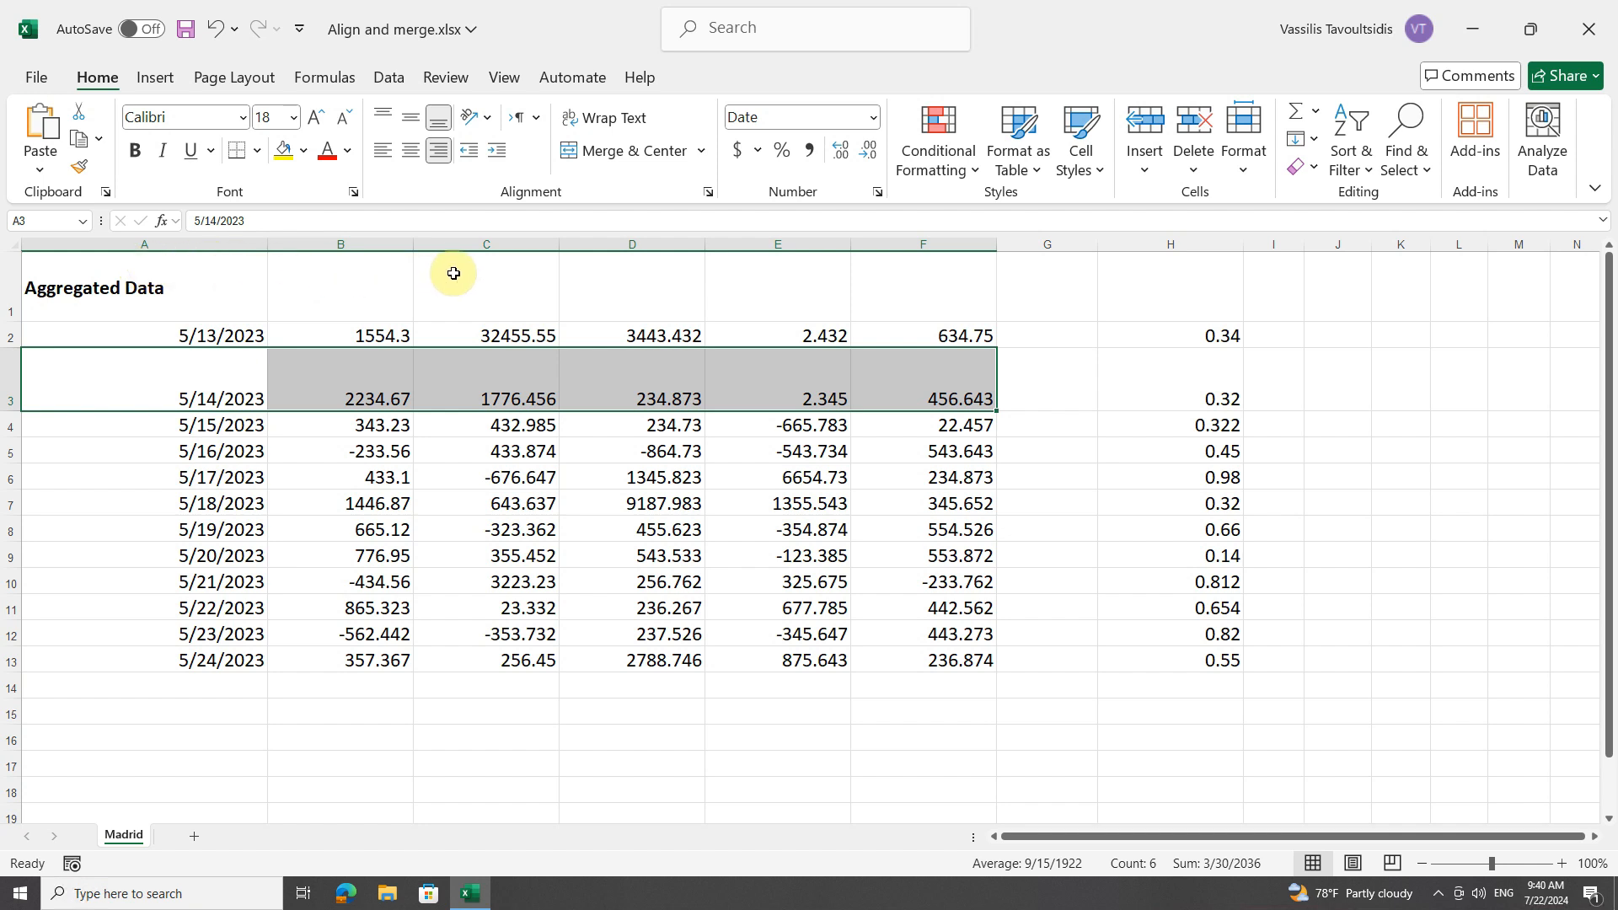
Center the title across A1:F1 with the Center Across Selection horizontal alignment, without merging the cells.
{"action": "left_click_drag", "start_coordinate": [164, 289], "coordinate": [899, 295]}
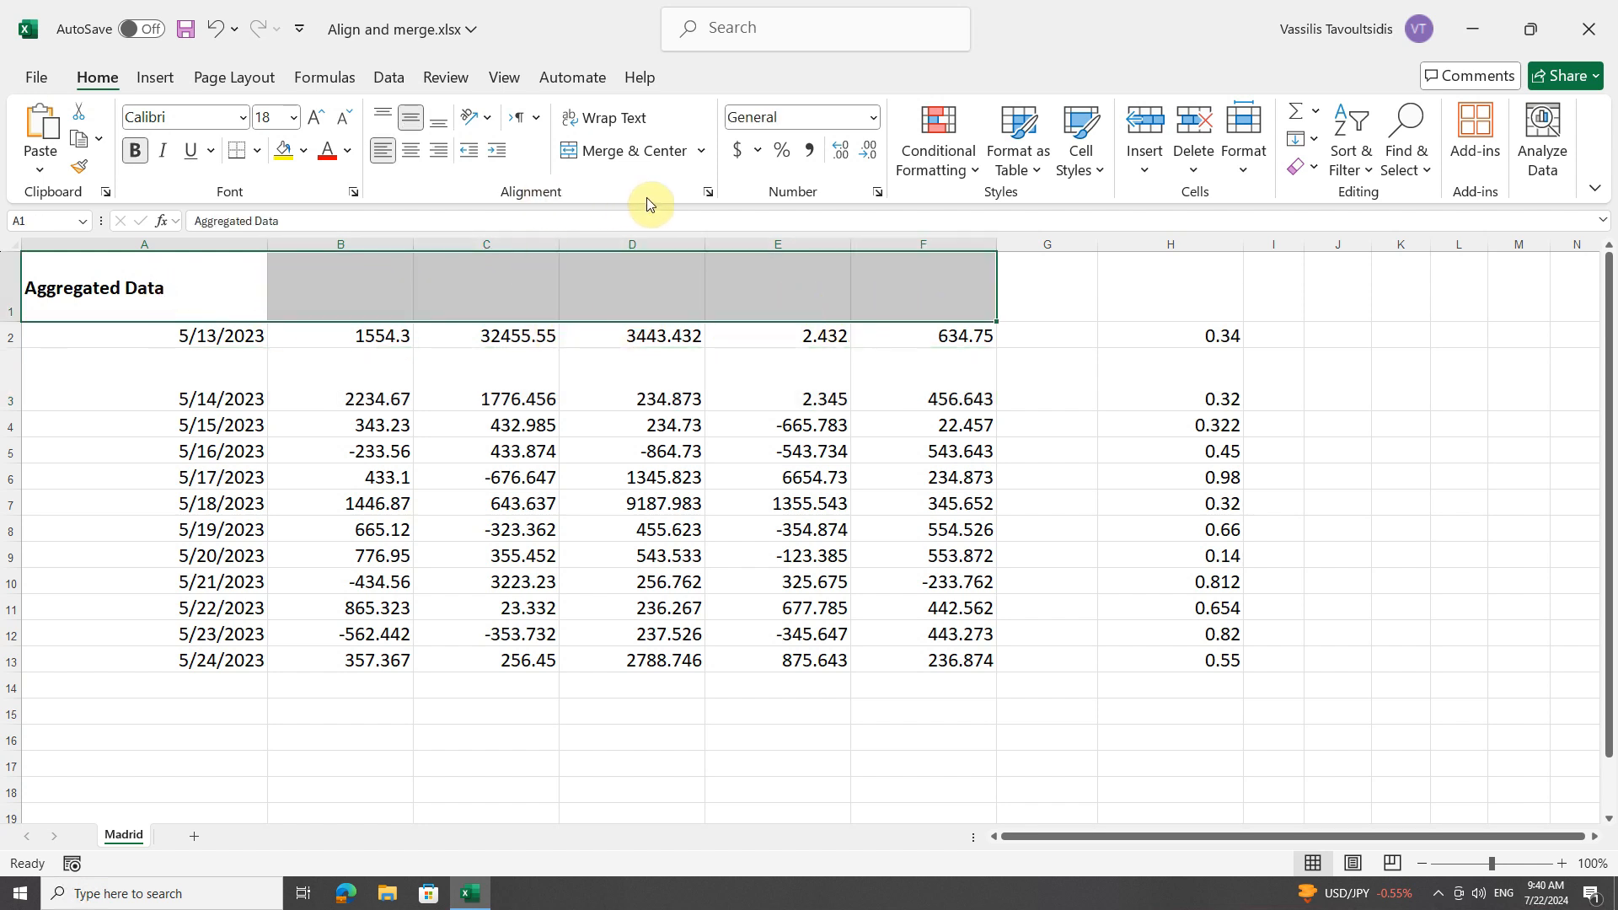
{"action": "left_click", "coordinate": [708, 194]}
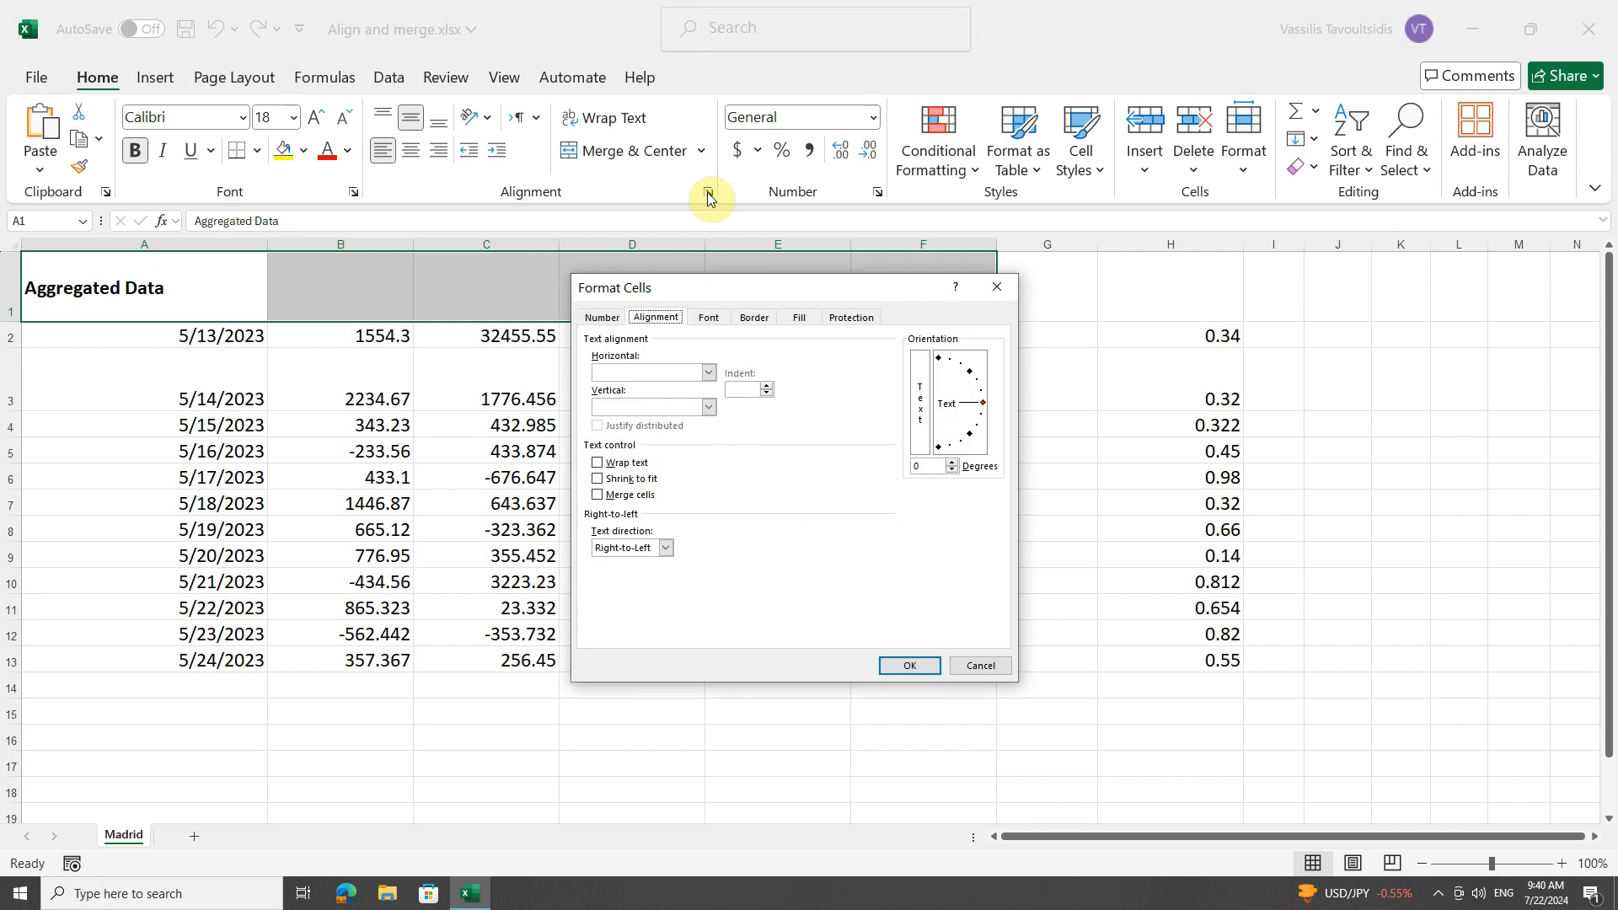
{"action": "left_click", "coordinate": [708, 373]}
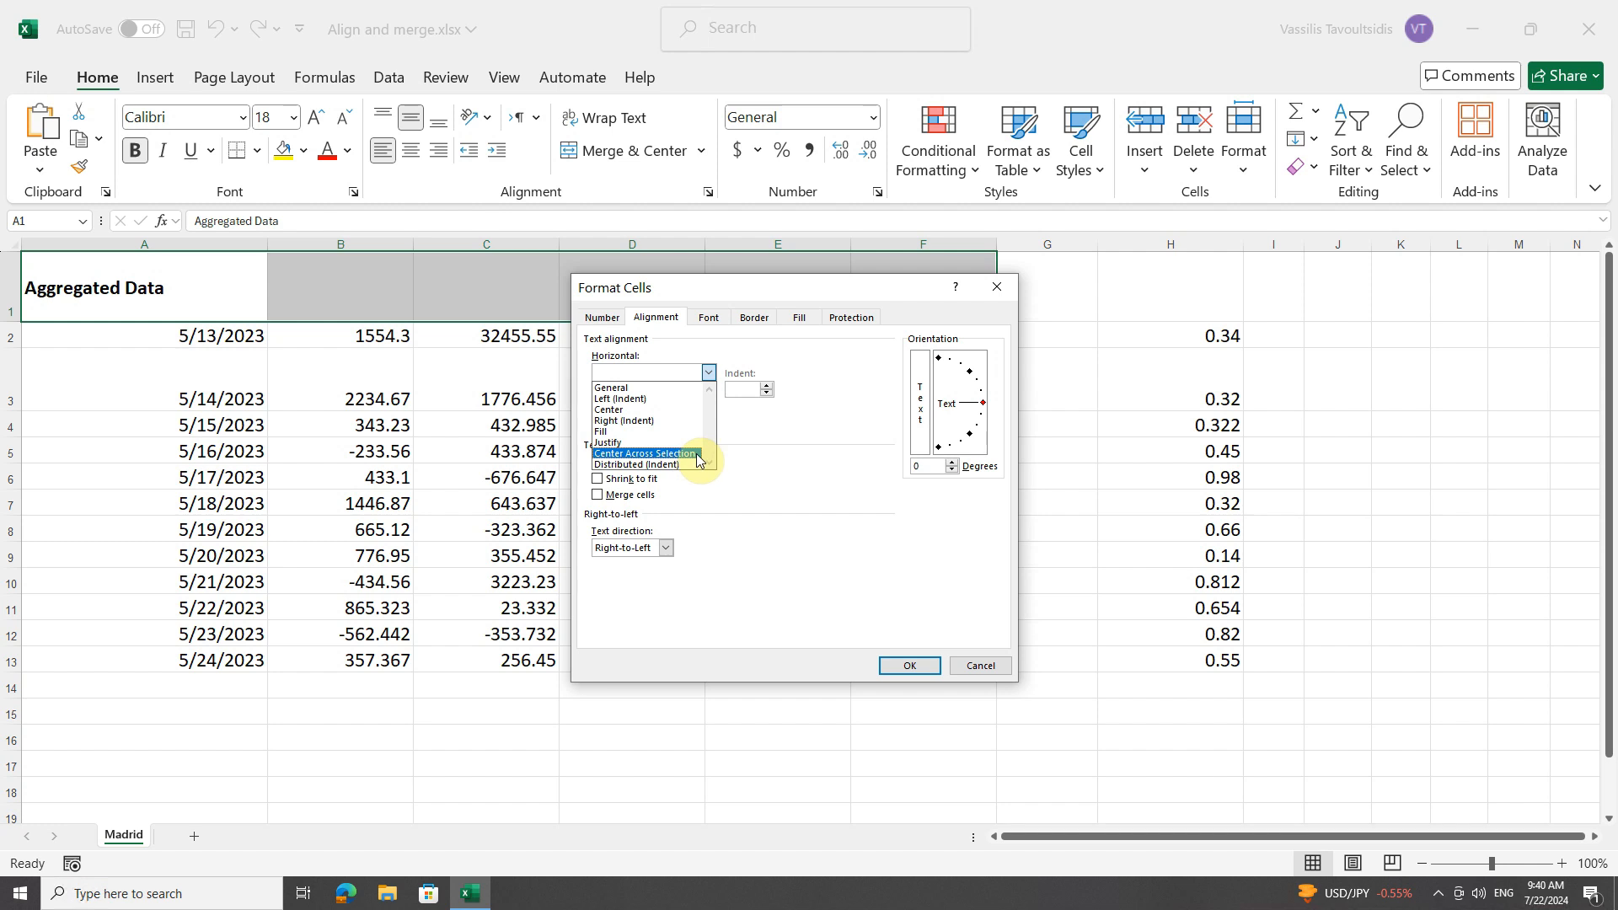
{"action": "left_click", "coordinate": [645, 453]}
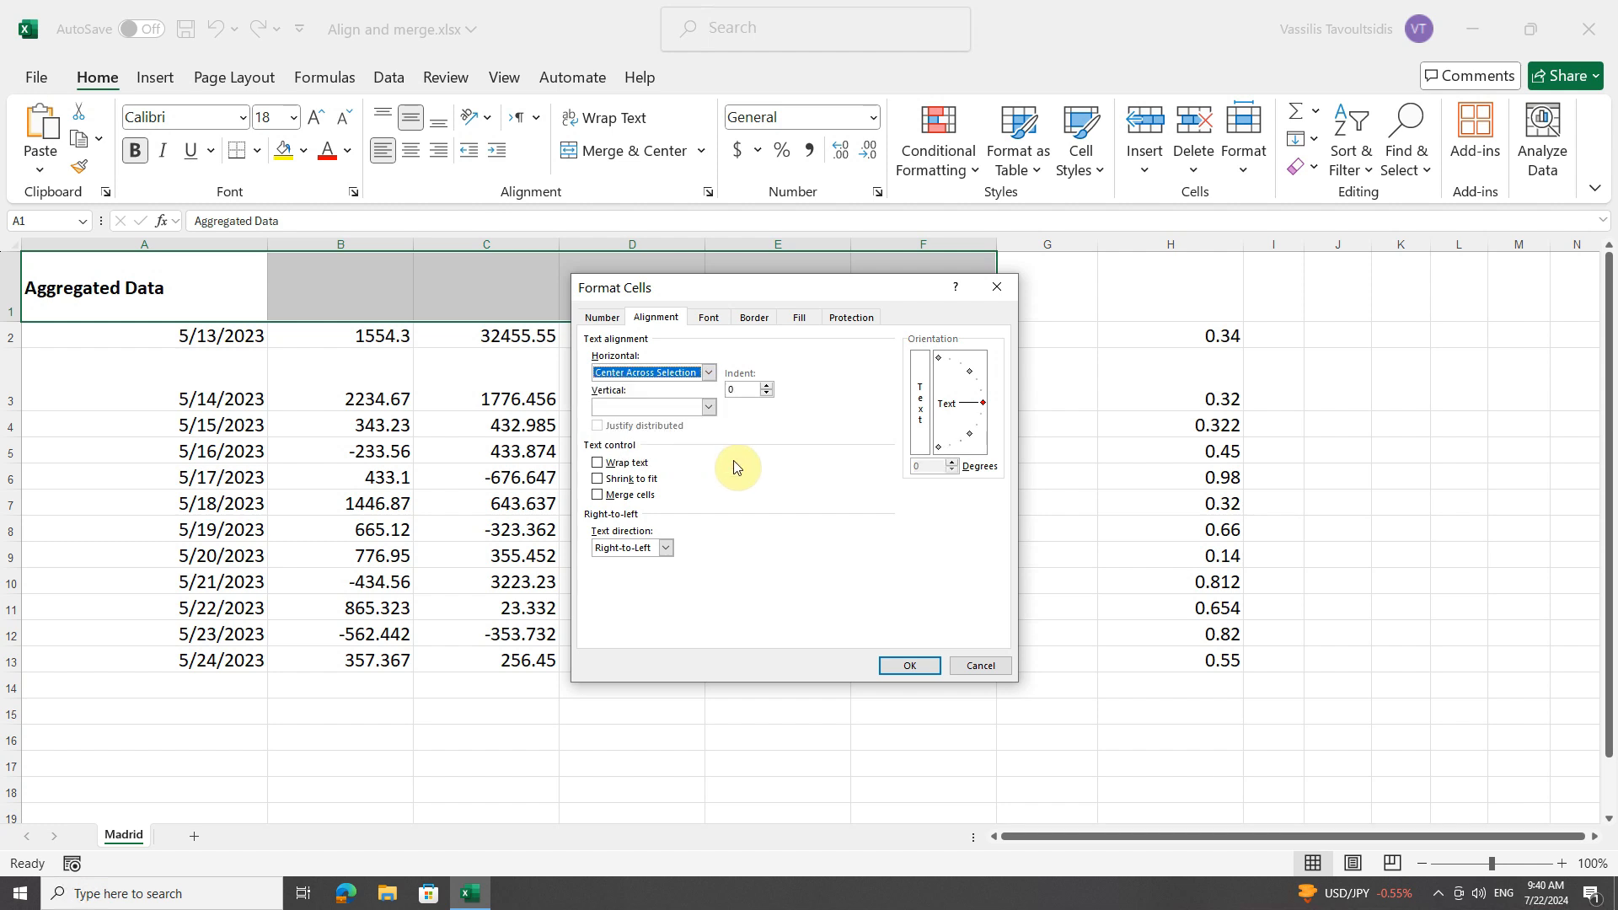
{"action": "left_click", "coordinate": [906, 664]}
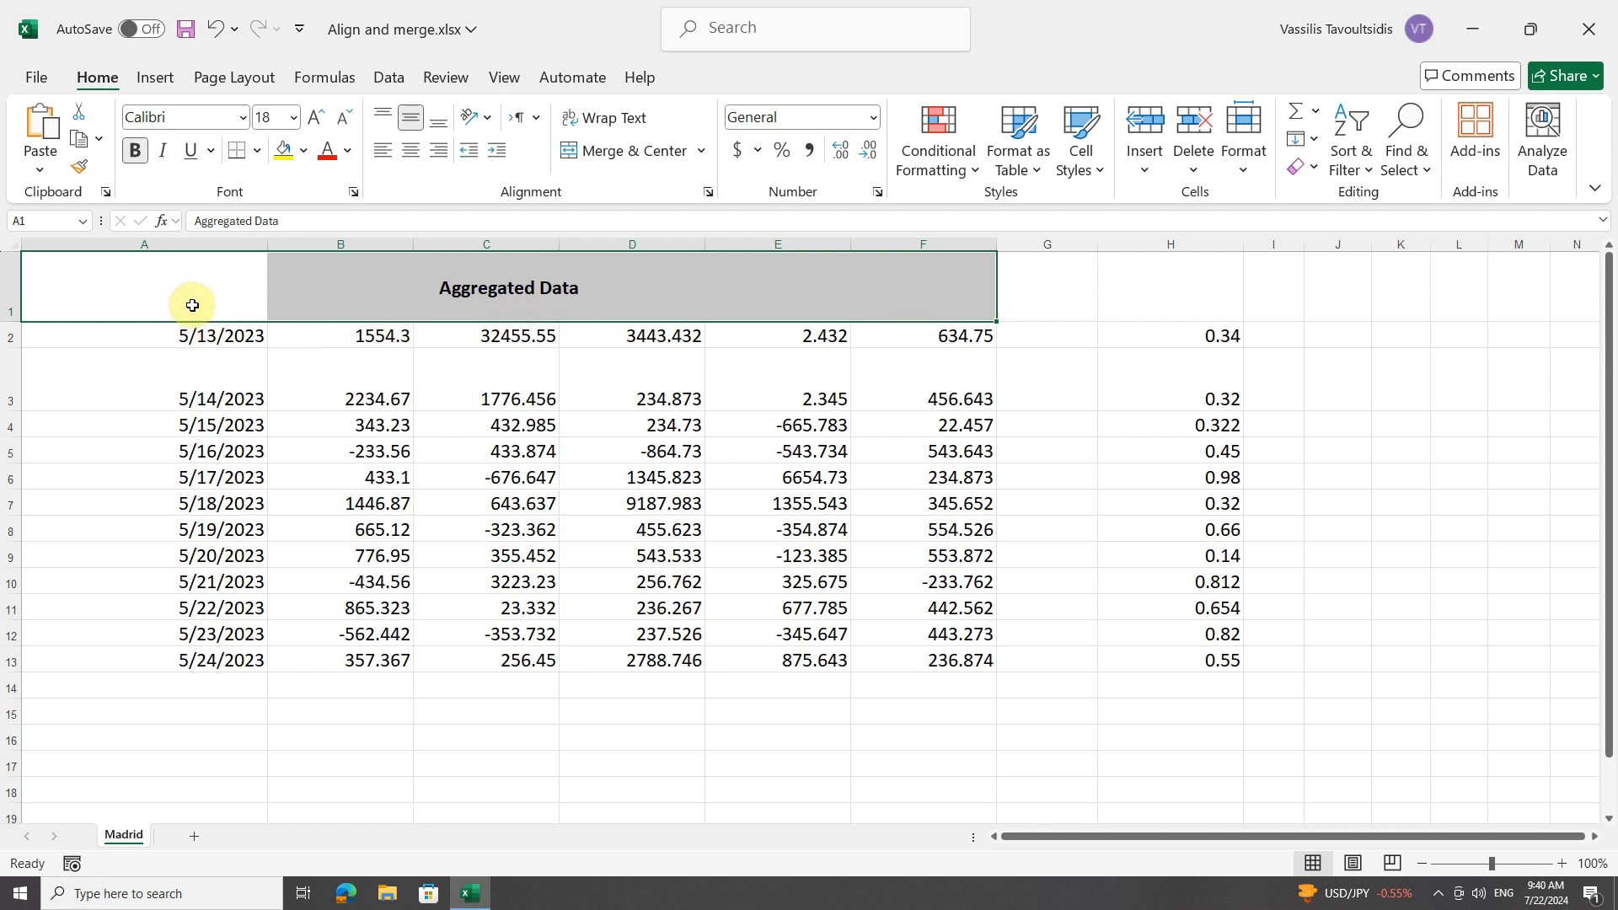
Select A1, B1 and C1 in turn to check which cell holds the title text.
{"action": "left_click", "coordinate": [180, 300]}
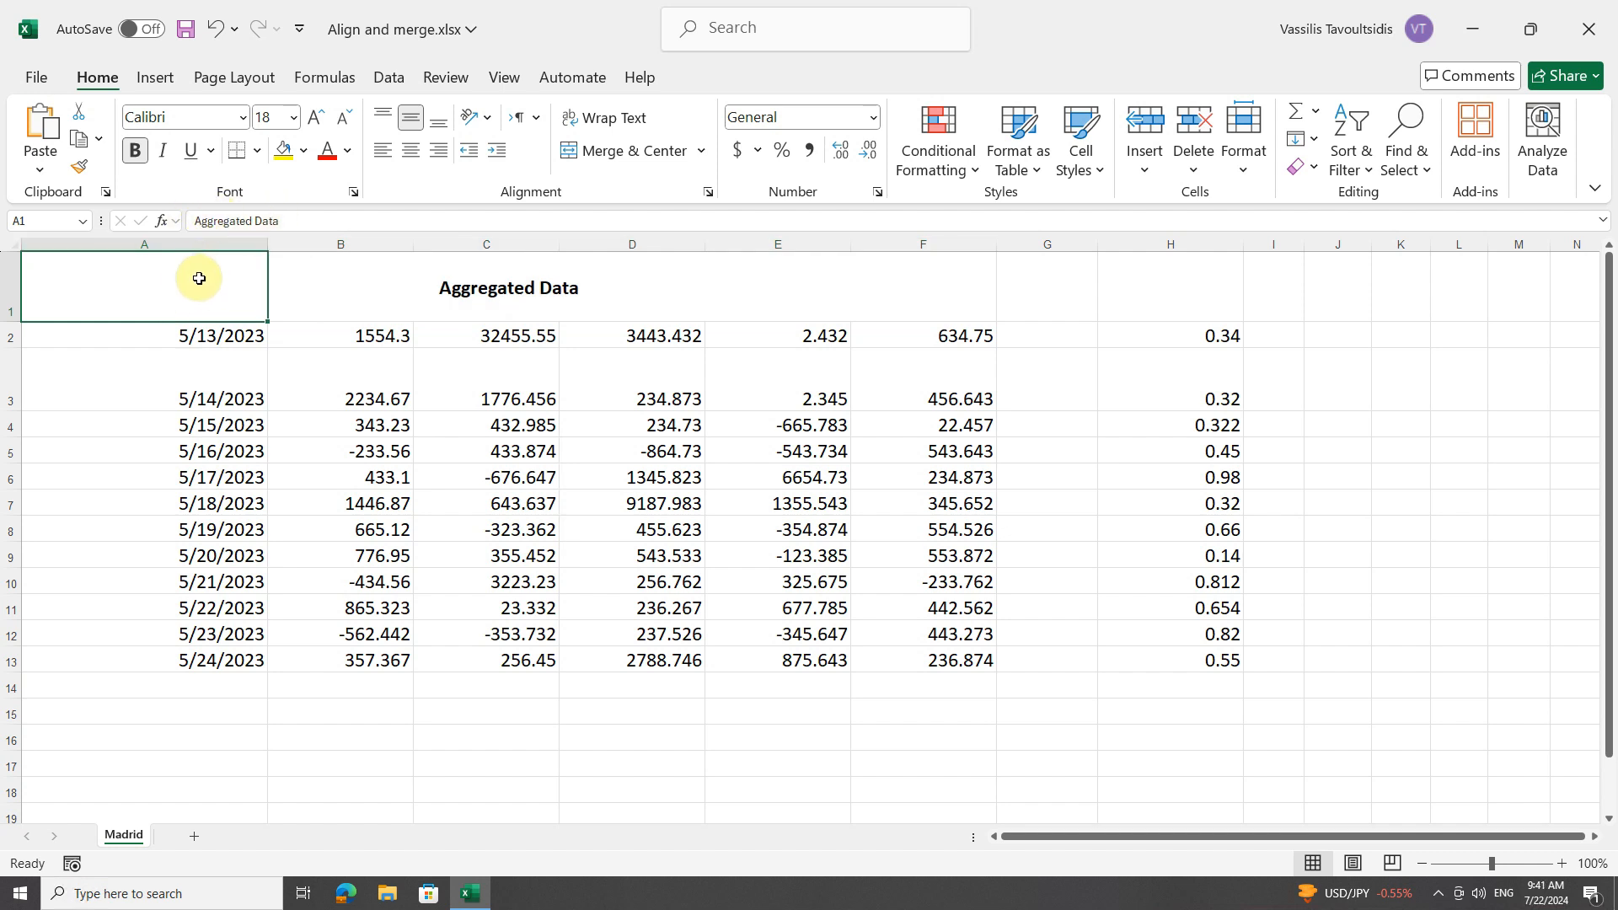
{"action": "left_click", "coordinate": [337, 293]}
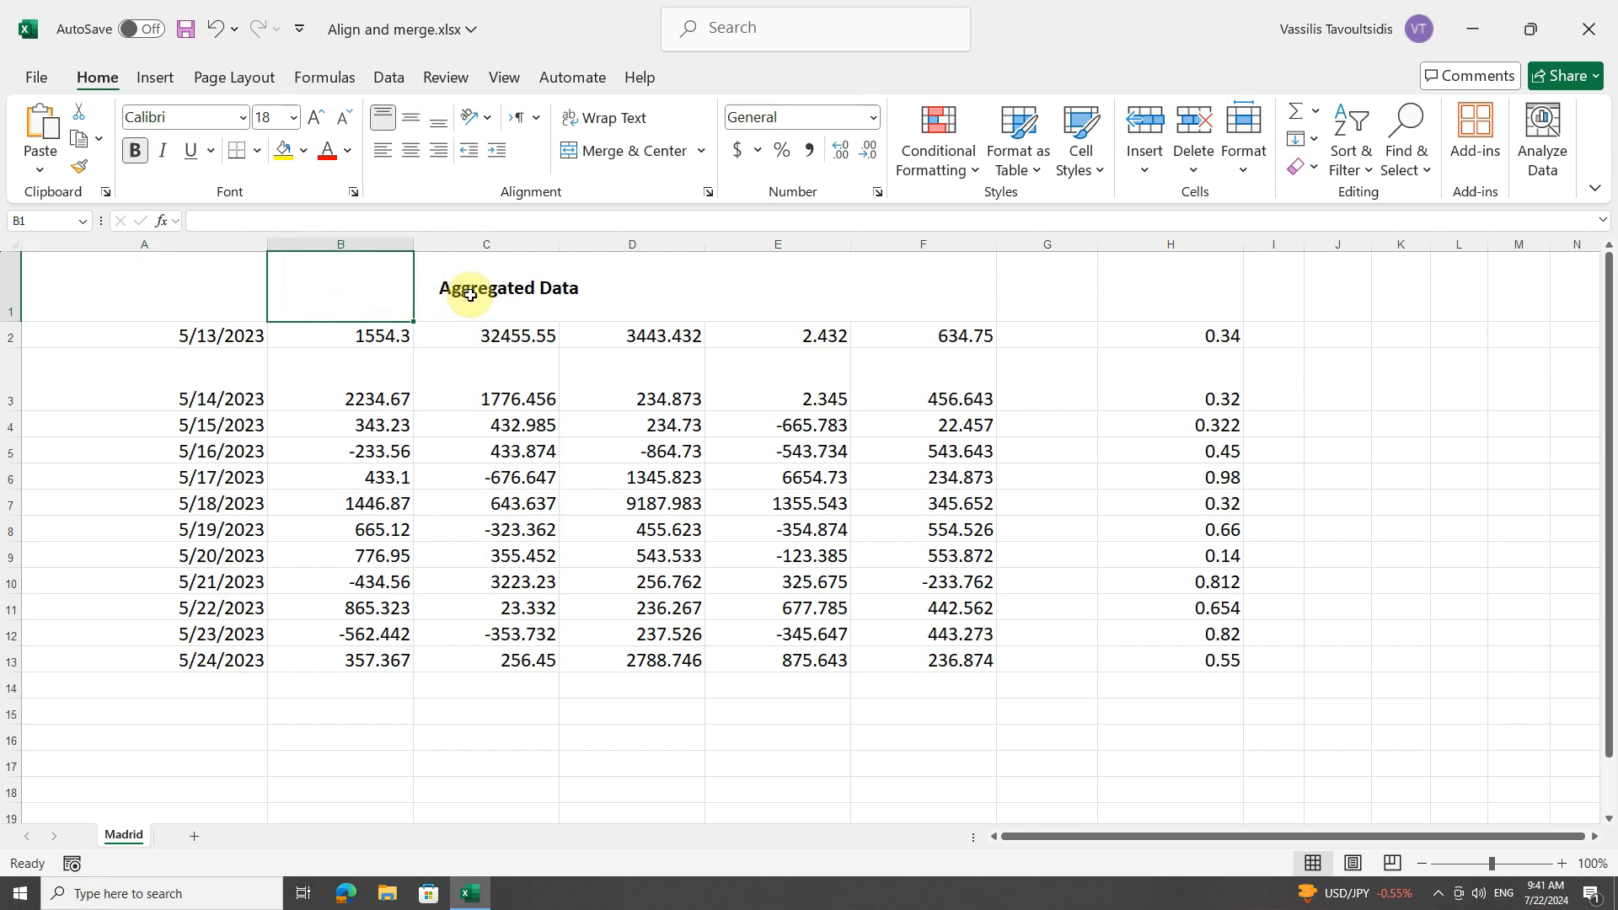
{"action": "left_click", "coordinate": [485, 289]}
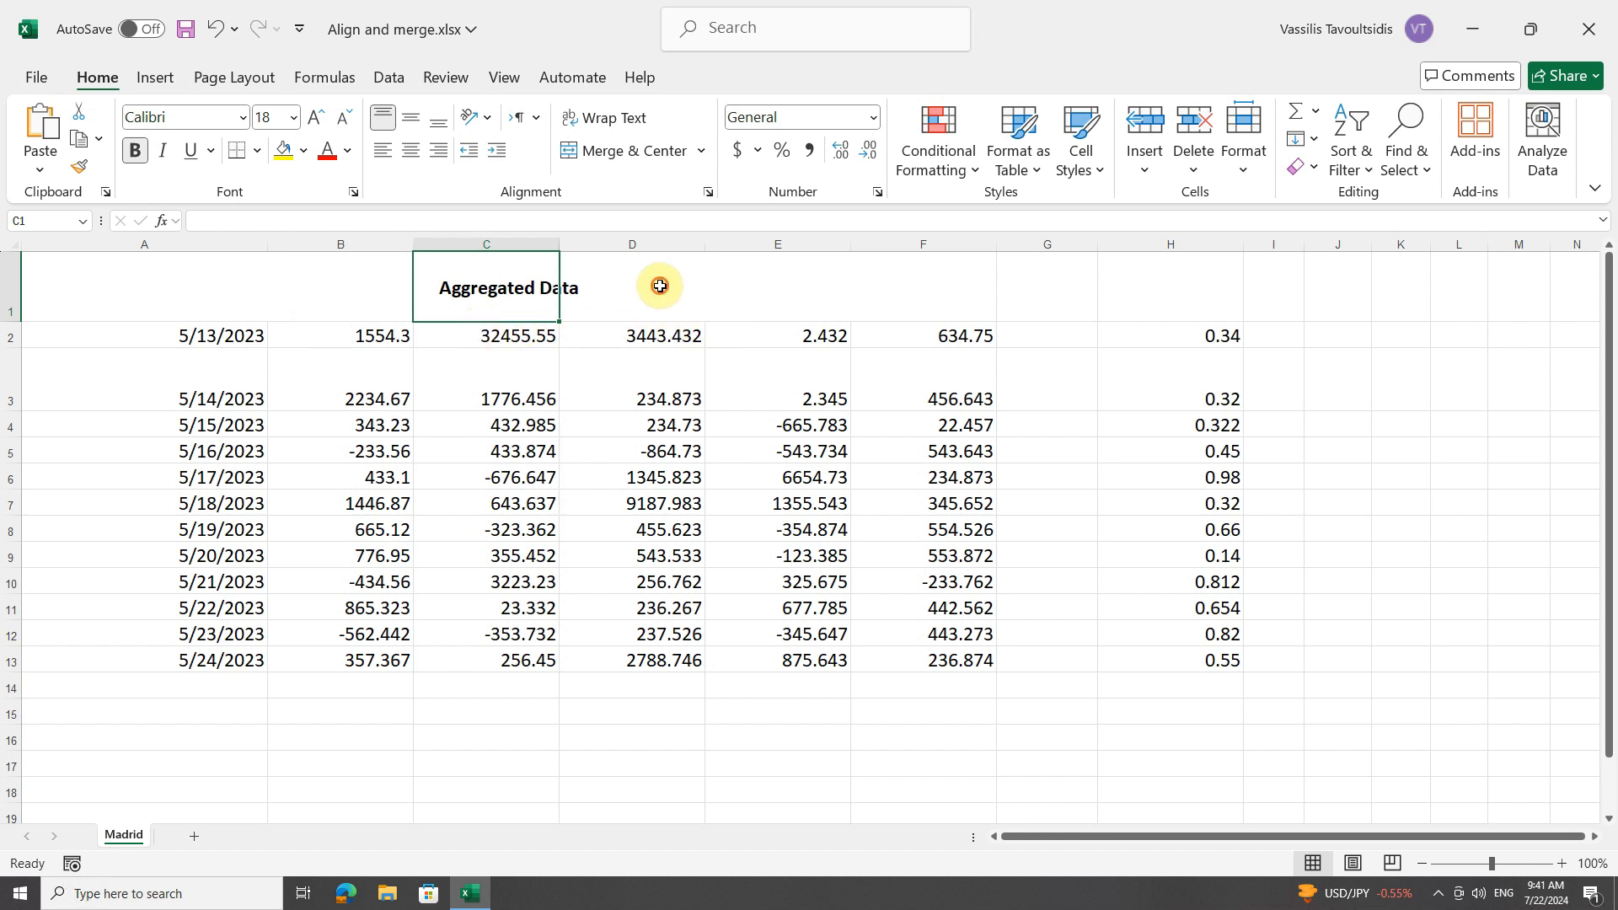
Enter "a" in D1 to test the centering across the title row, inspect D1 and E1, and delete the entry.
{"action": "left_click", "coordinate": [660, 286]}
{"action": "type", "text": "a"}
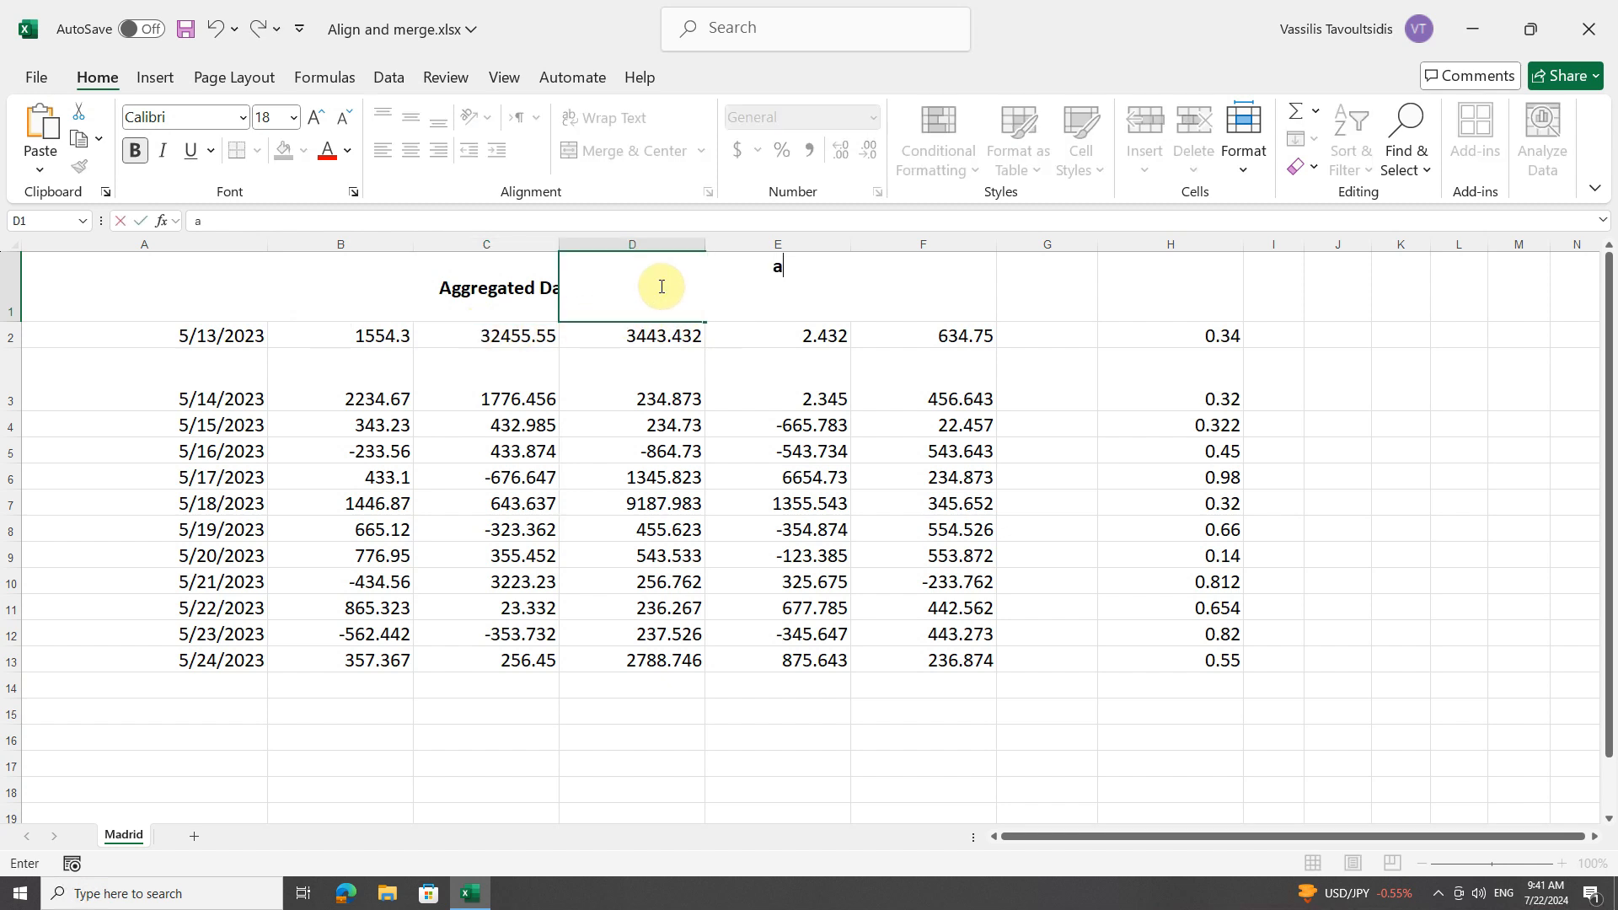
{"action": "key", "text": "Return"}
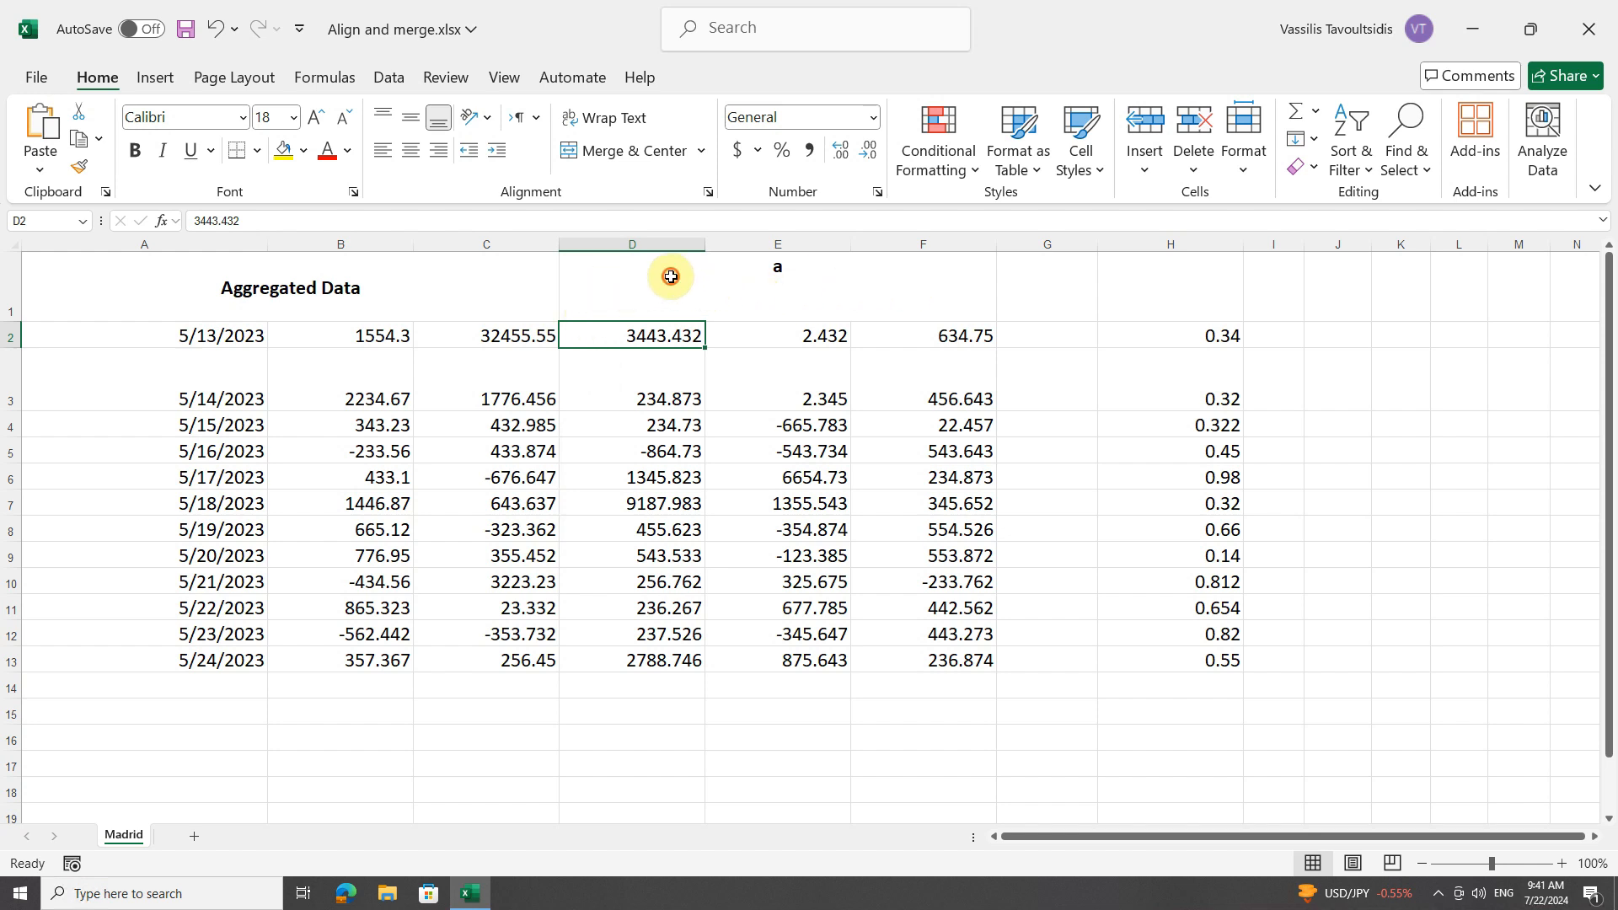
{"action": "left_click", "coordinate": [666, 278]}
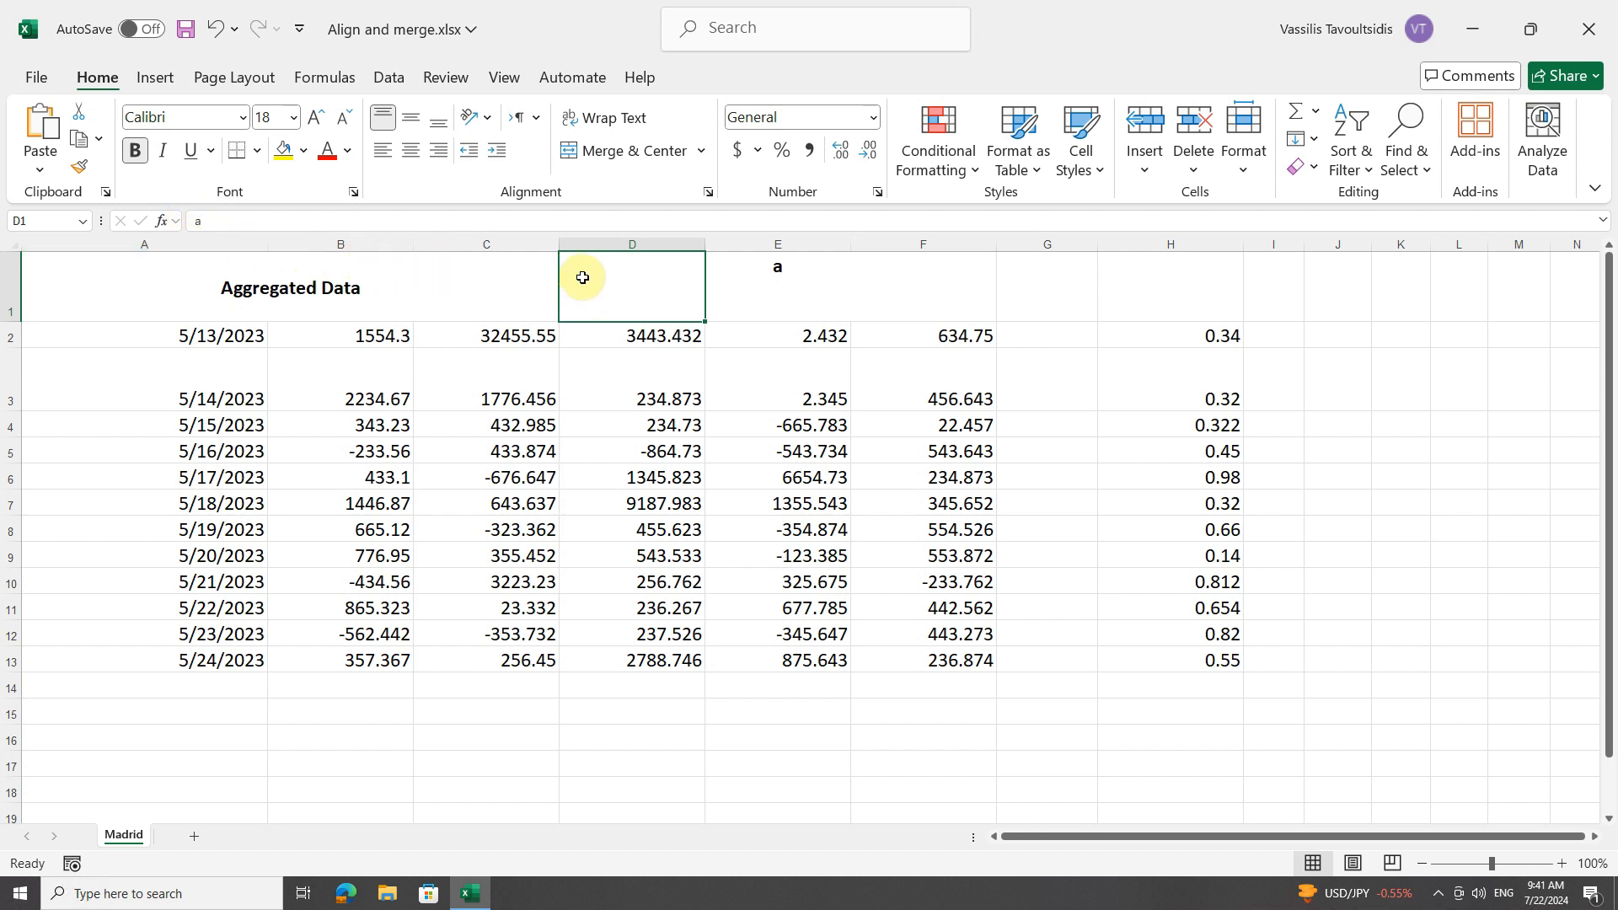
{"action": "left_click", "coordinate": [796, 281]}
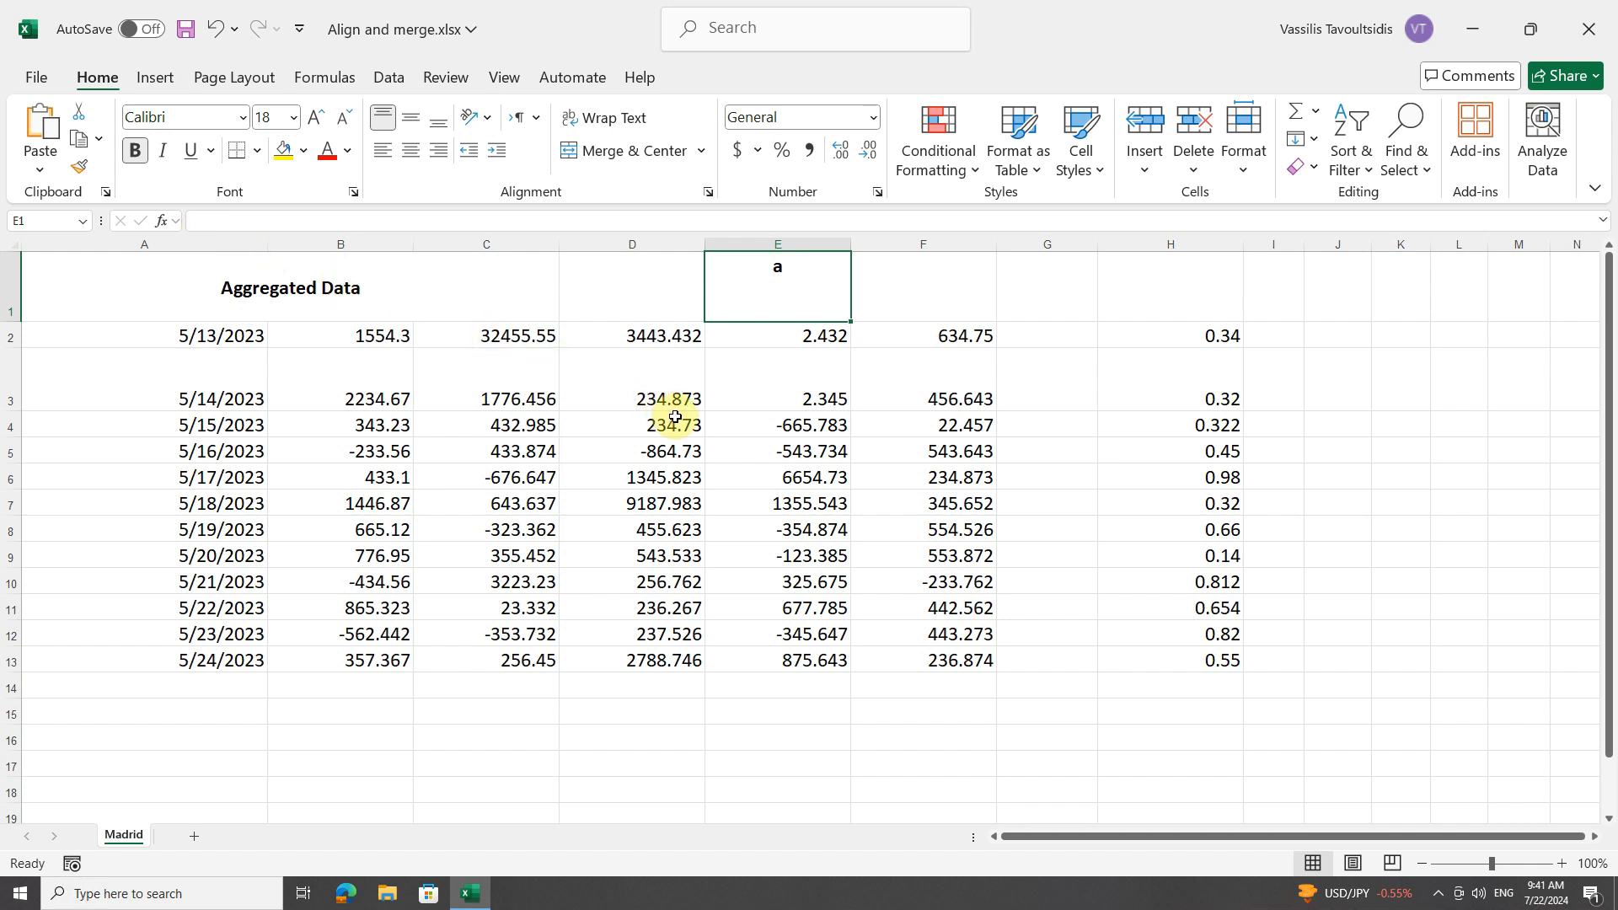
{"action": "left_click", "coordinate": [617, 298]}
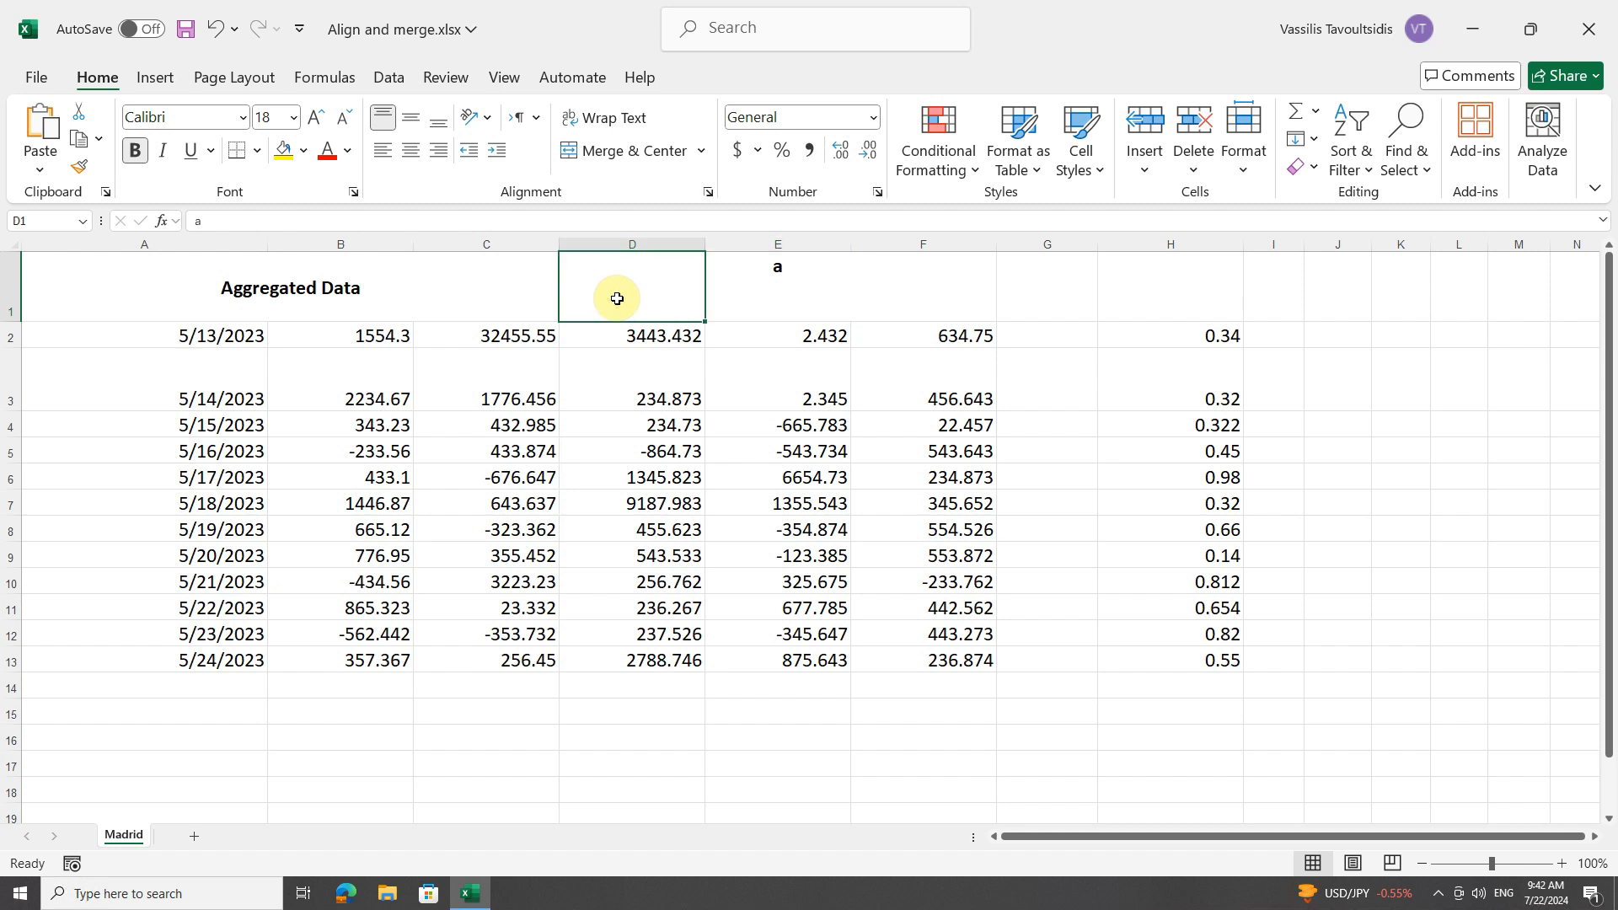
{"action": "key", "text": "Delete"}
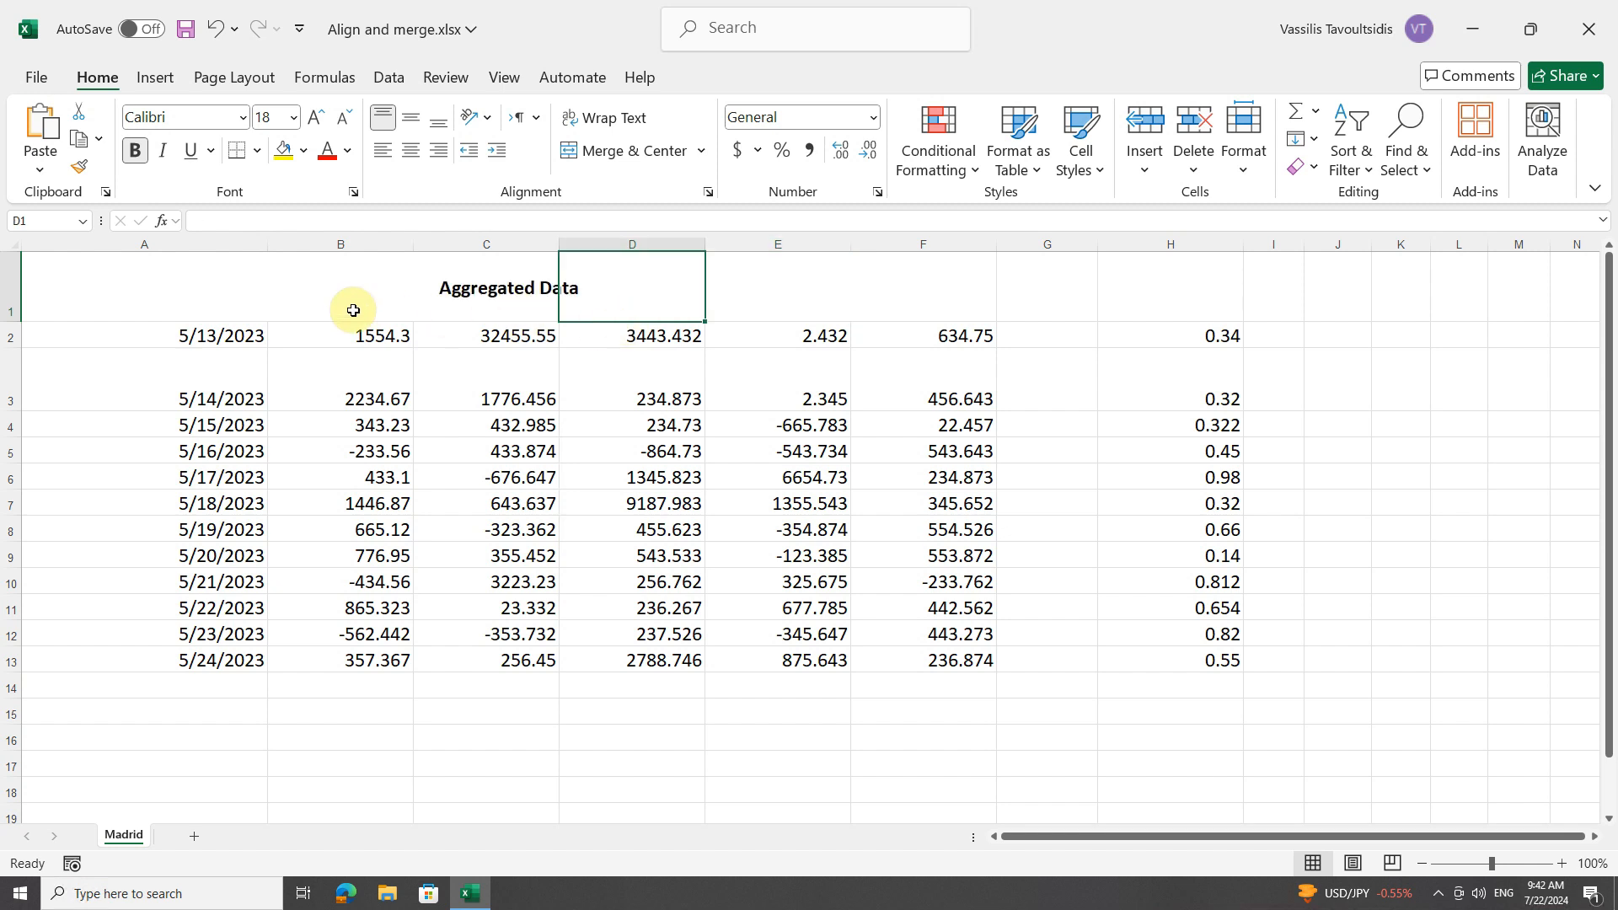
Inspect cells B1, D1 and F1 of the title row individually for content.
{"action": "left_click", "coordinate": [384, 303]}
{"action": "left_click", "coordinate": [632, 289]}
{"action": "left_click", "coordinate": [904, 279]}
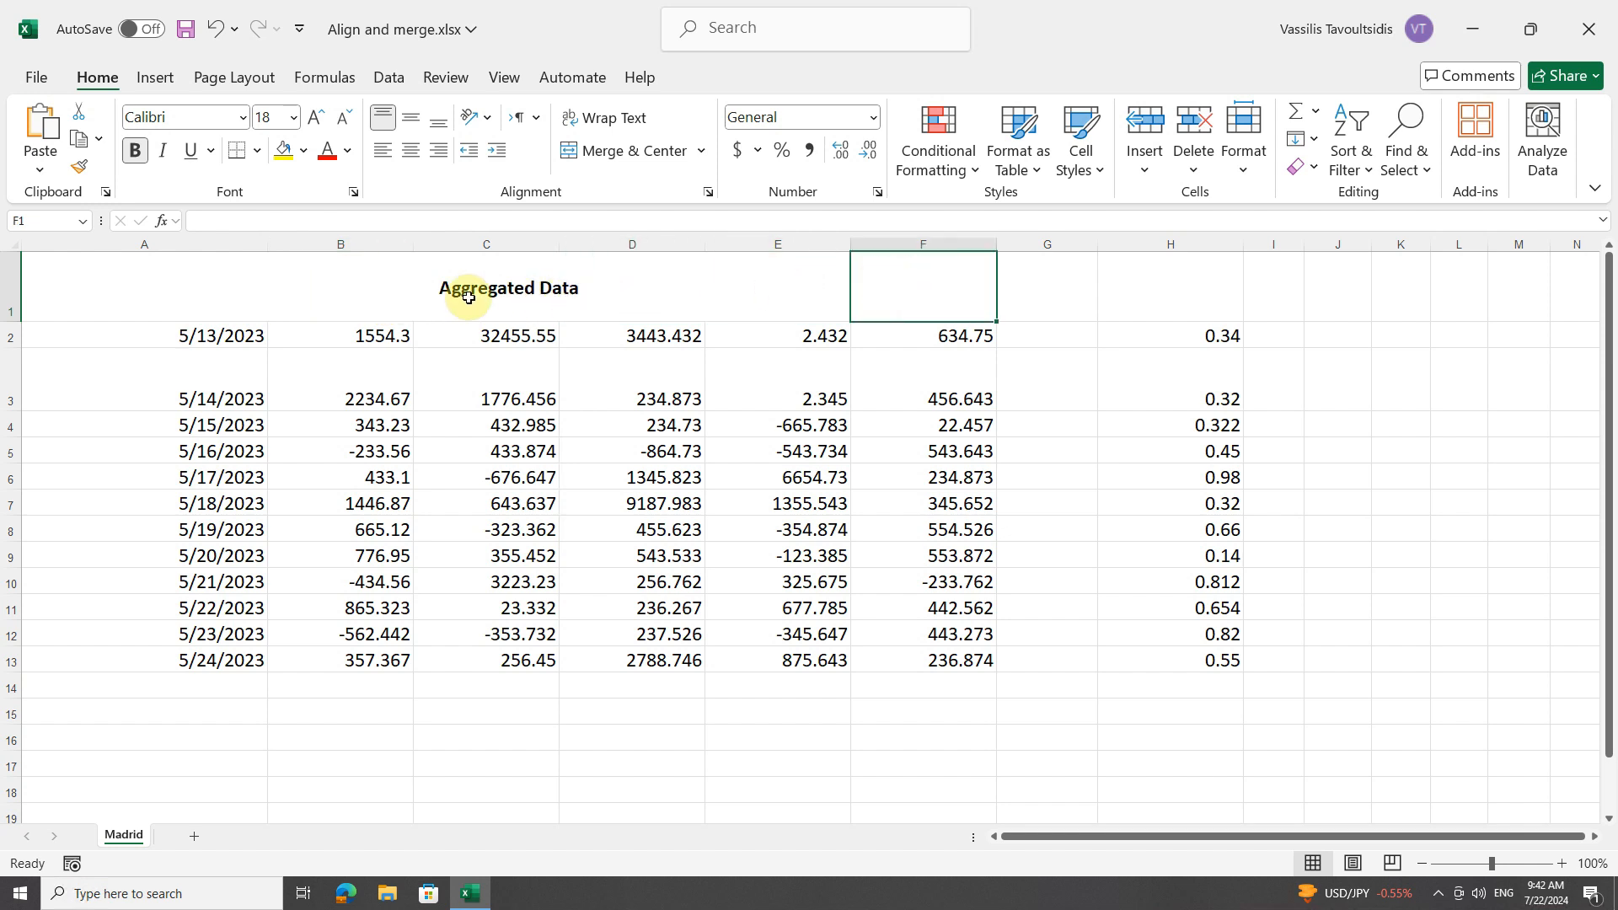
Review the horizontal and vertical text alignment choices available for cell A1 and leave the cell formatting without changes.
{"action": "left_click", "coordinate": [202, 301]}
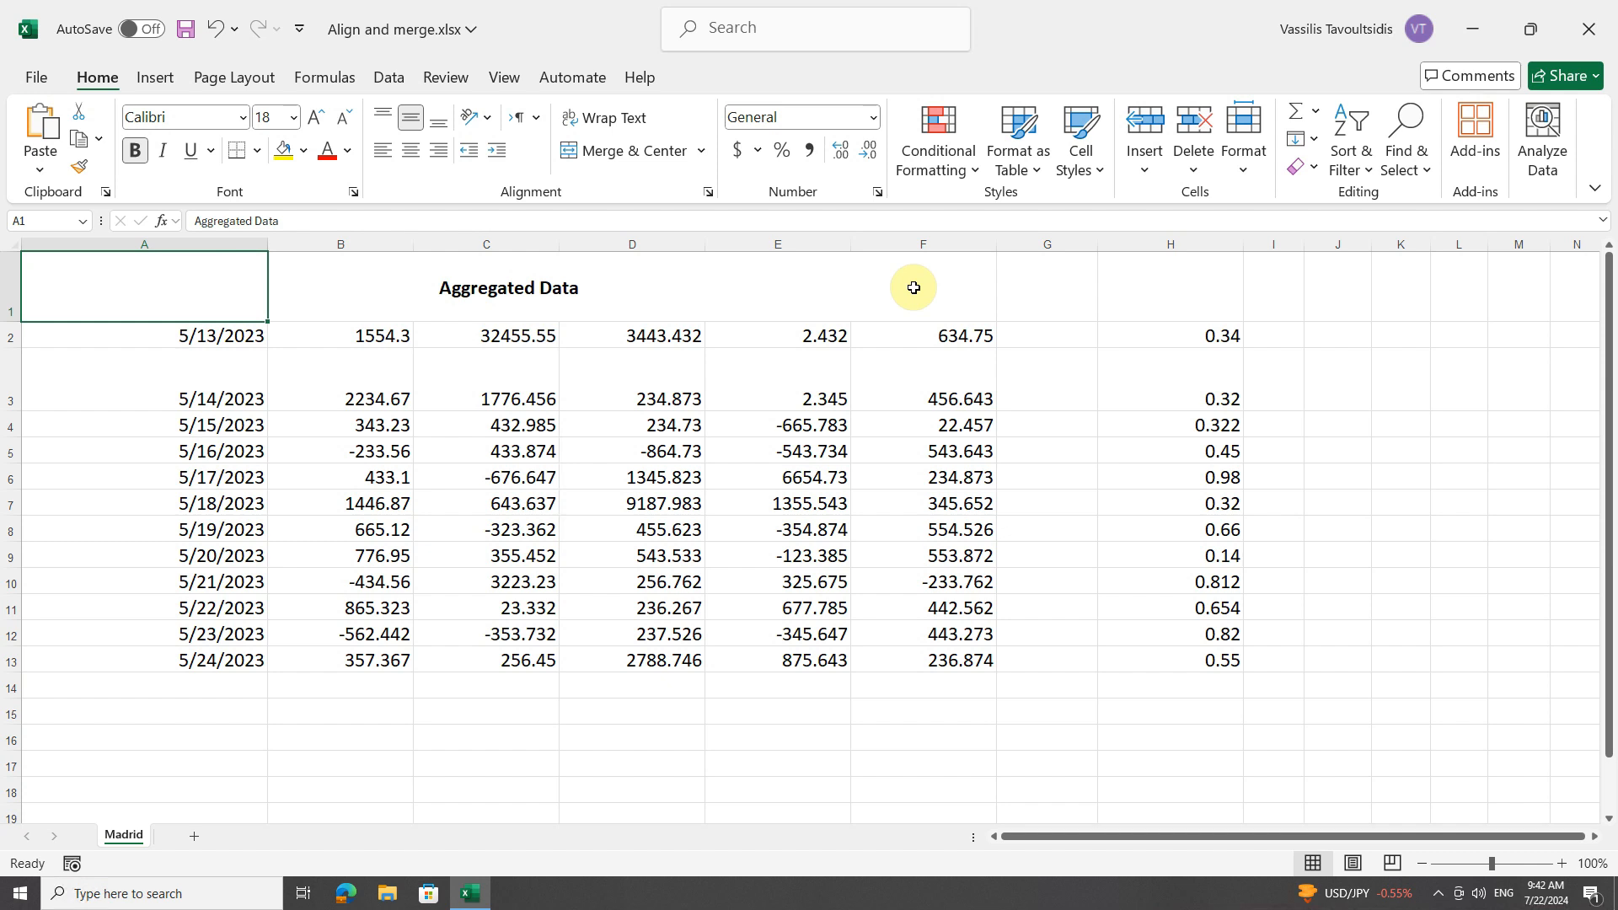
{"action": "left_click", "coordinate": [706, 193]}
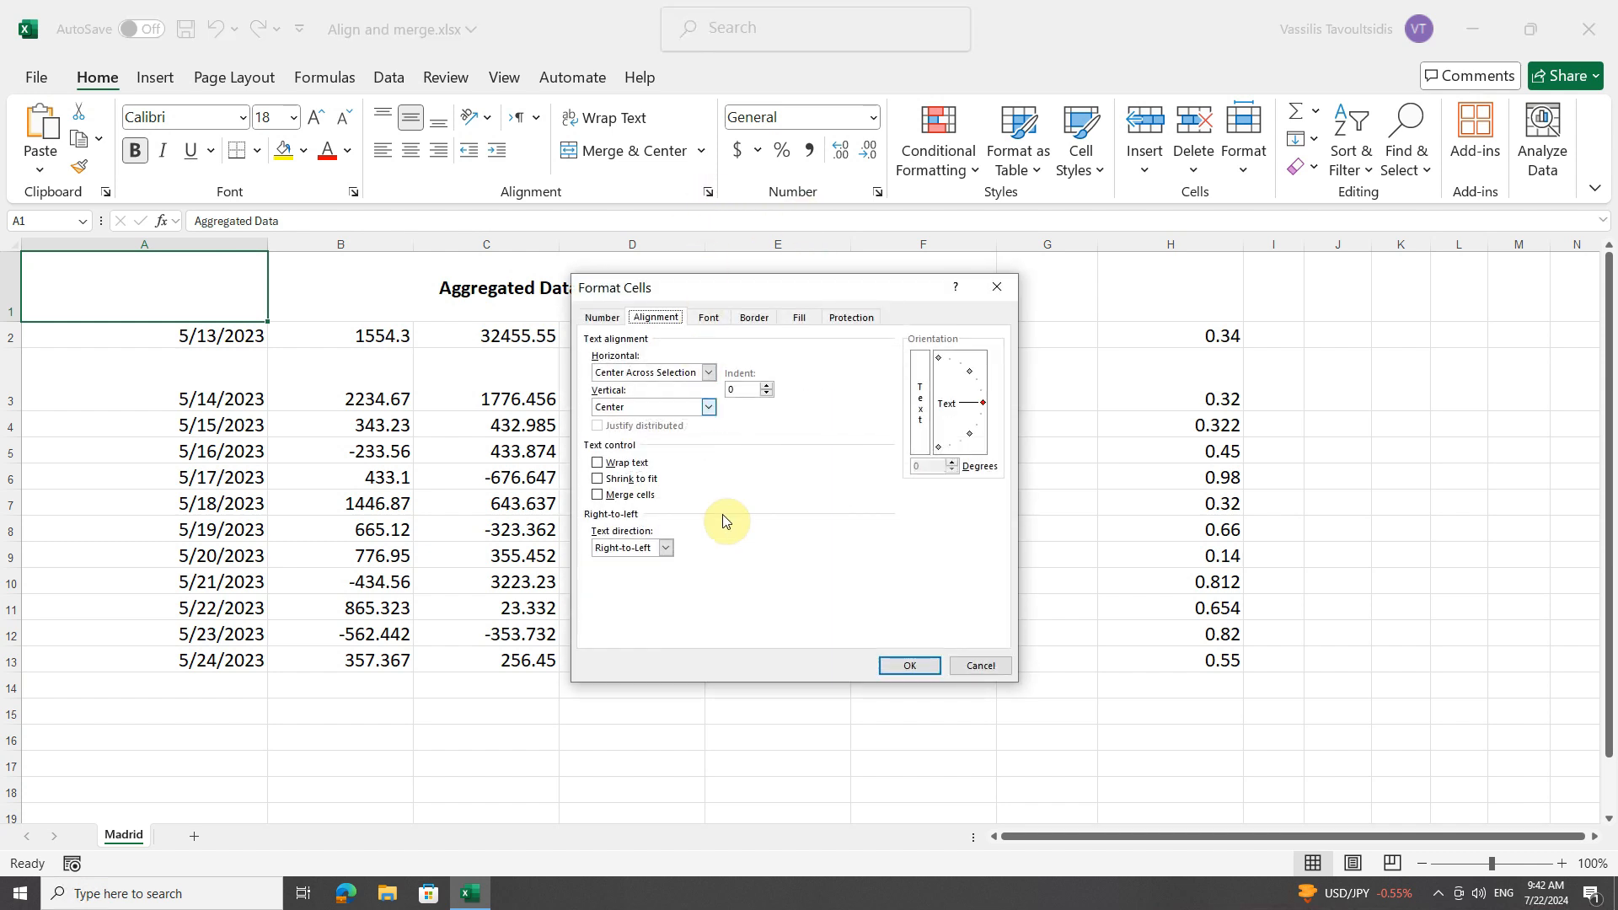
{"action": "left_click", "coordinate": [708, 372]}
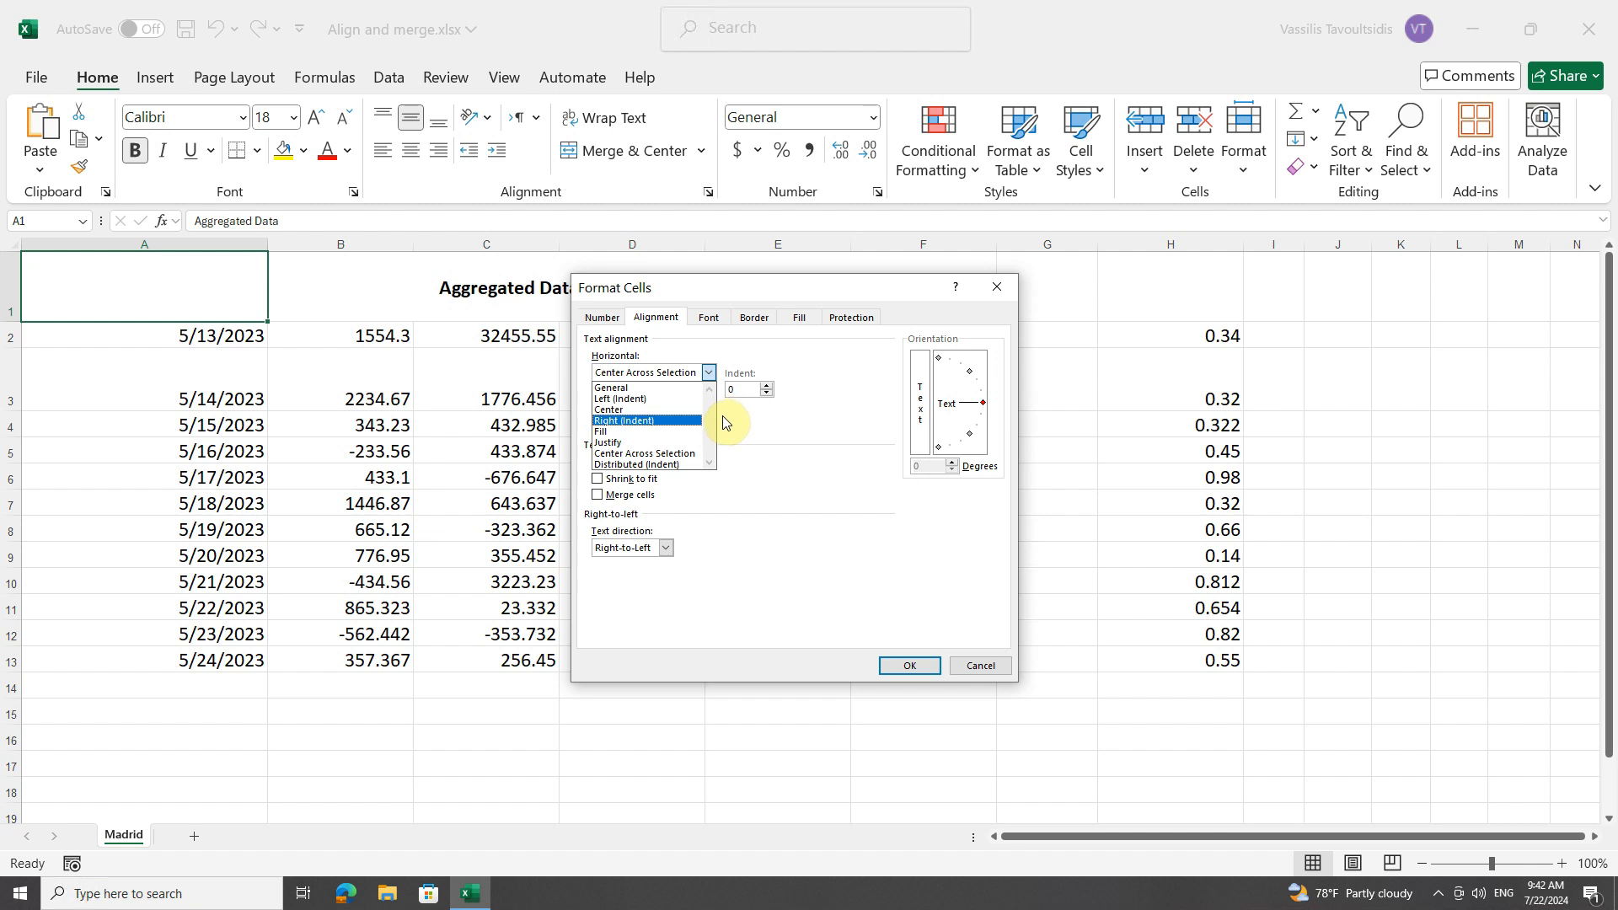
{"action": "left_click", "coordinate": [709, 373]}
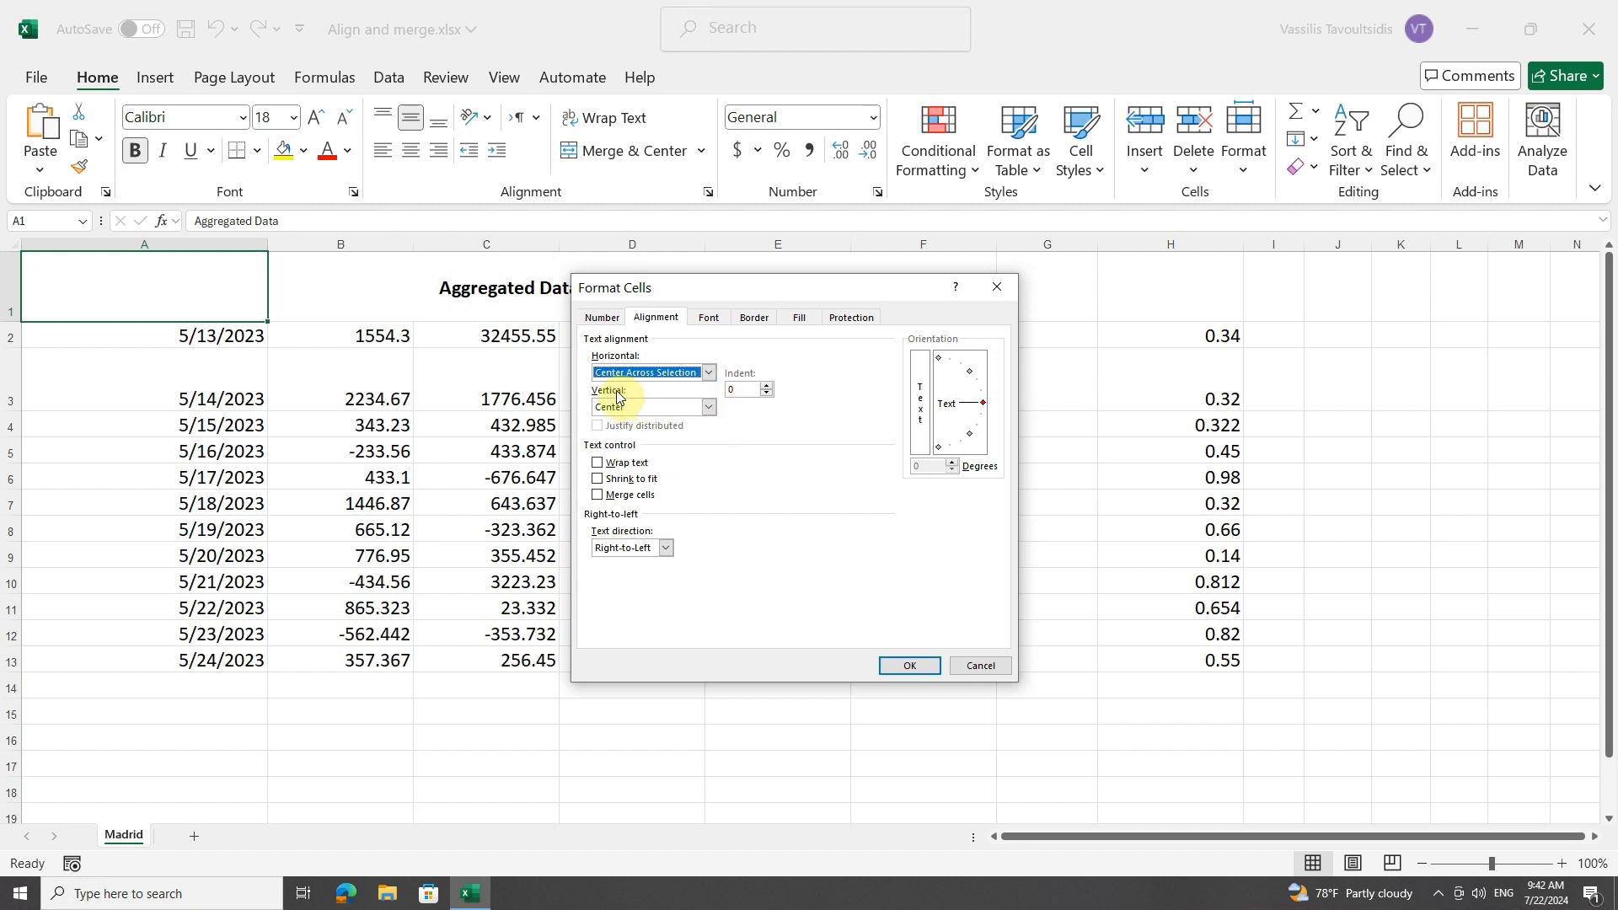
{"action": "left_click", "coordinate": [708, 407]}
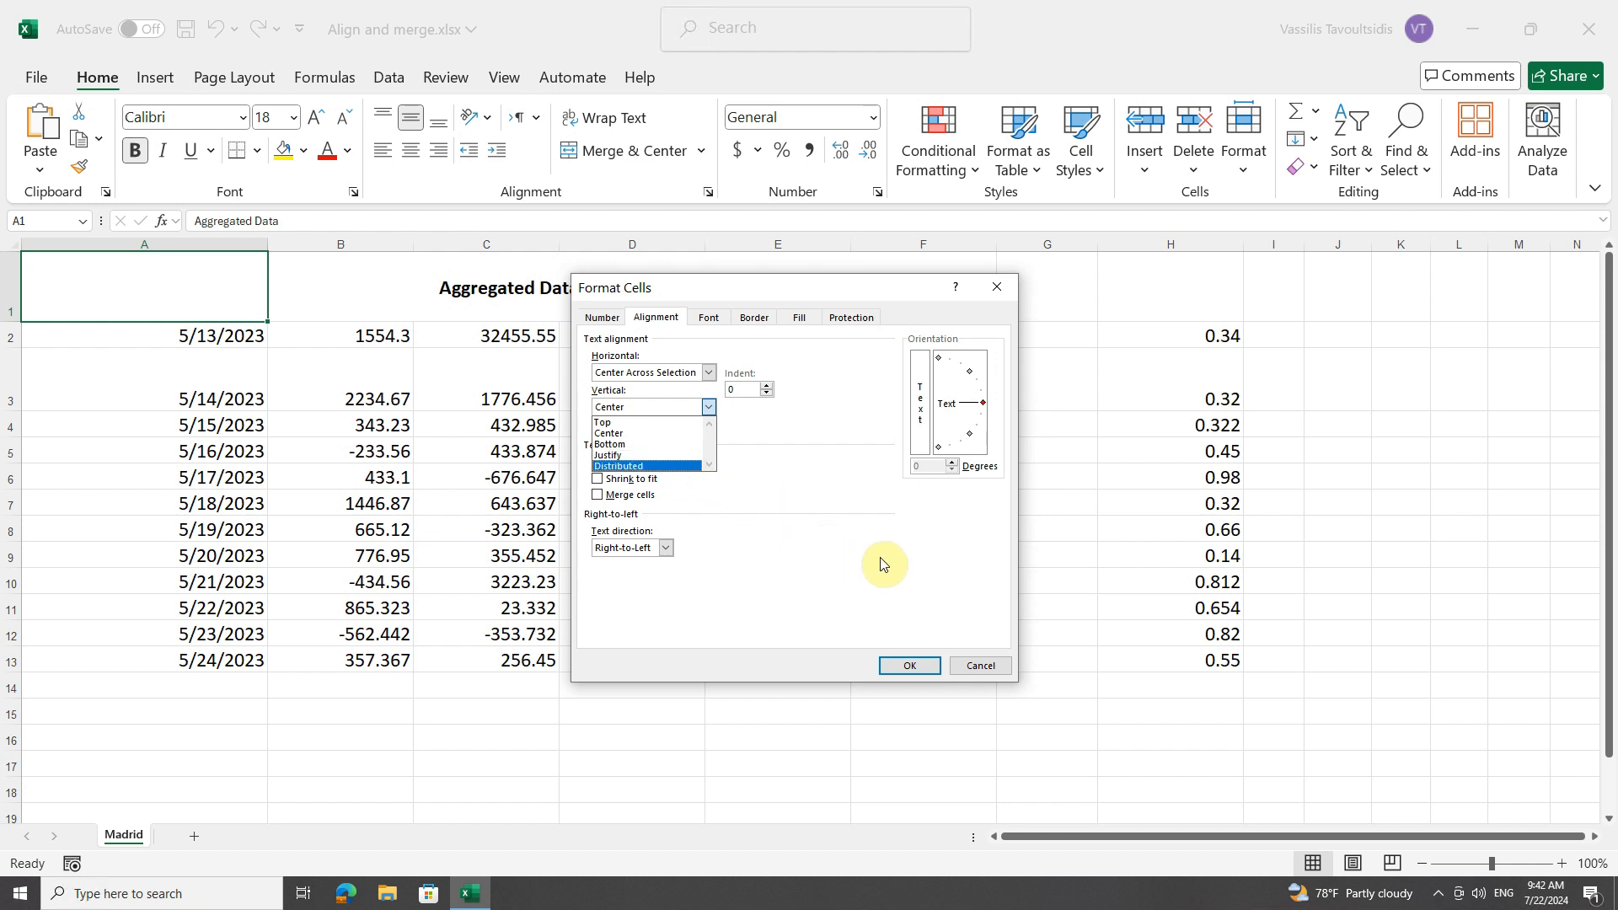
{"action": "left_click", "coordinate": [981, 669]}
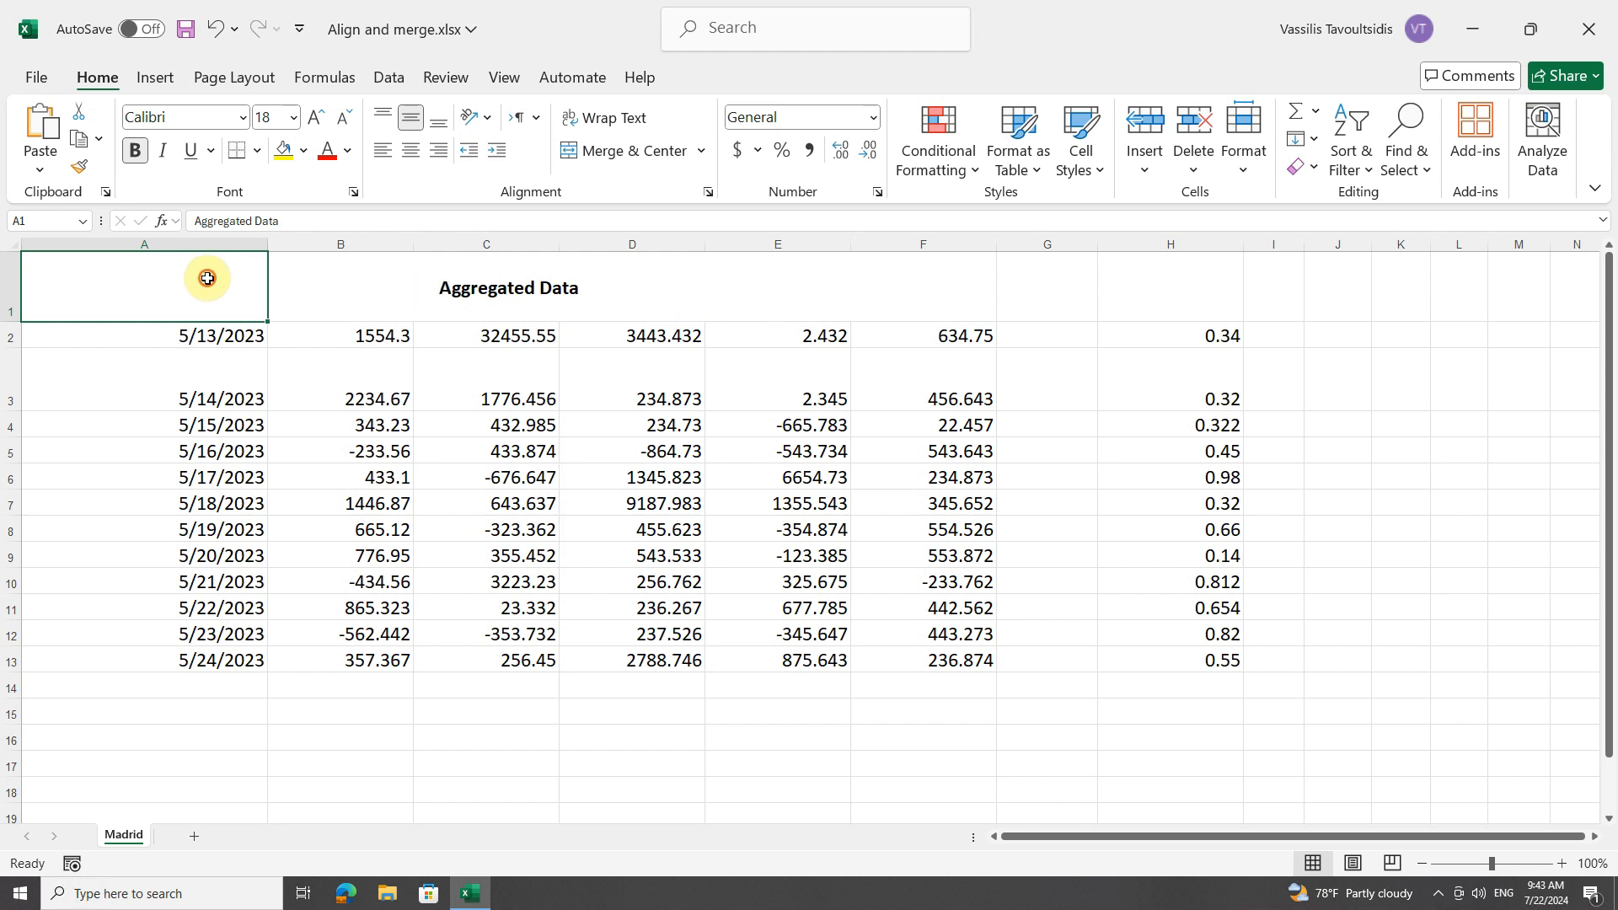
Inspect B1 and C1 in the title row, and merge A1:F1 into a single cell with Merge Cells.
{"action": "left_click", "coordinate": [341, 289]}
{"action": "left_click", "coordinate": [489, 284]}
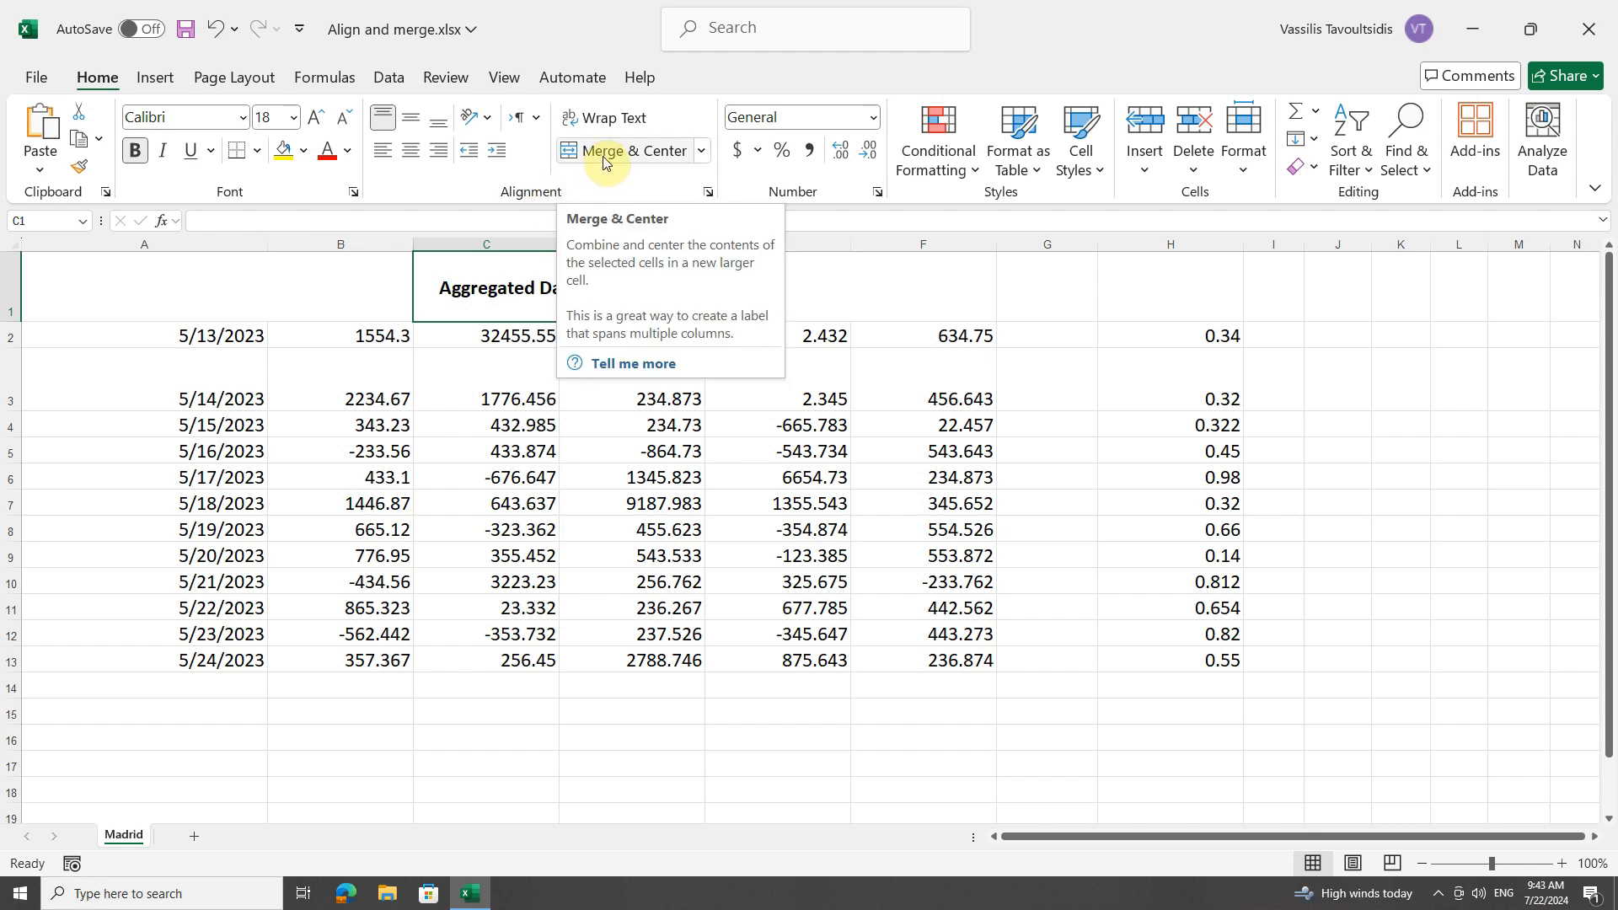
{"action": "left_click_drag", "start_coordinate": [164, 292], "coordinate": [881, 274]}
{"action": "left_click", "coordinate": [701, 152]}
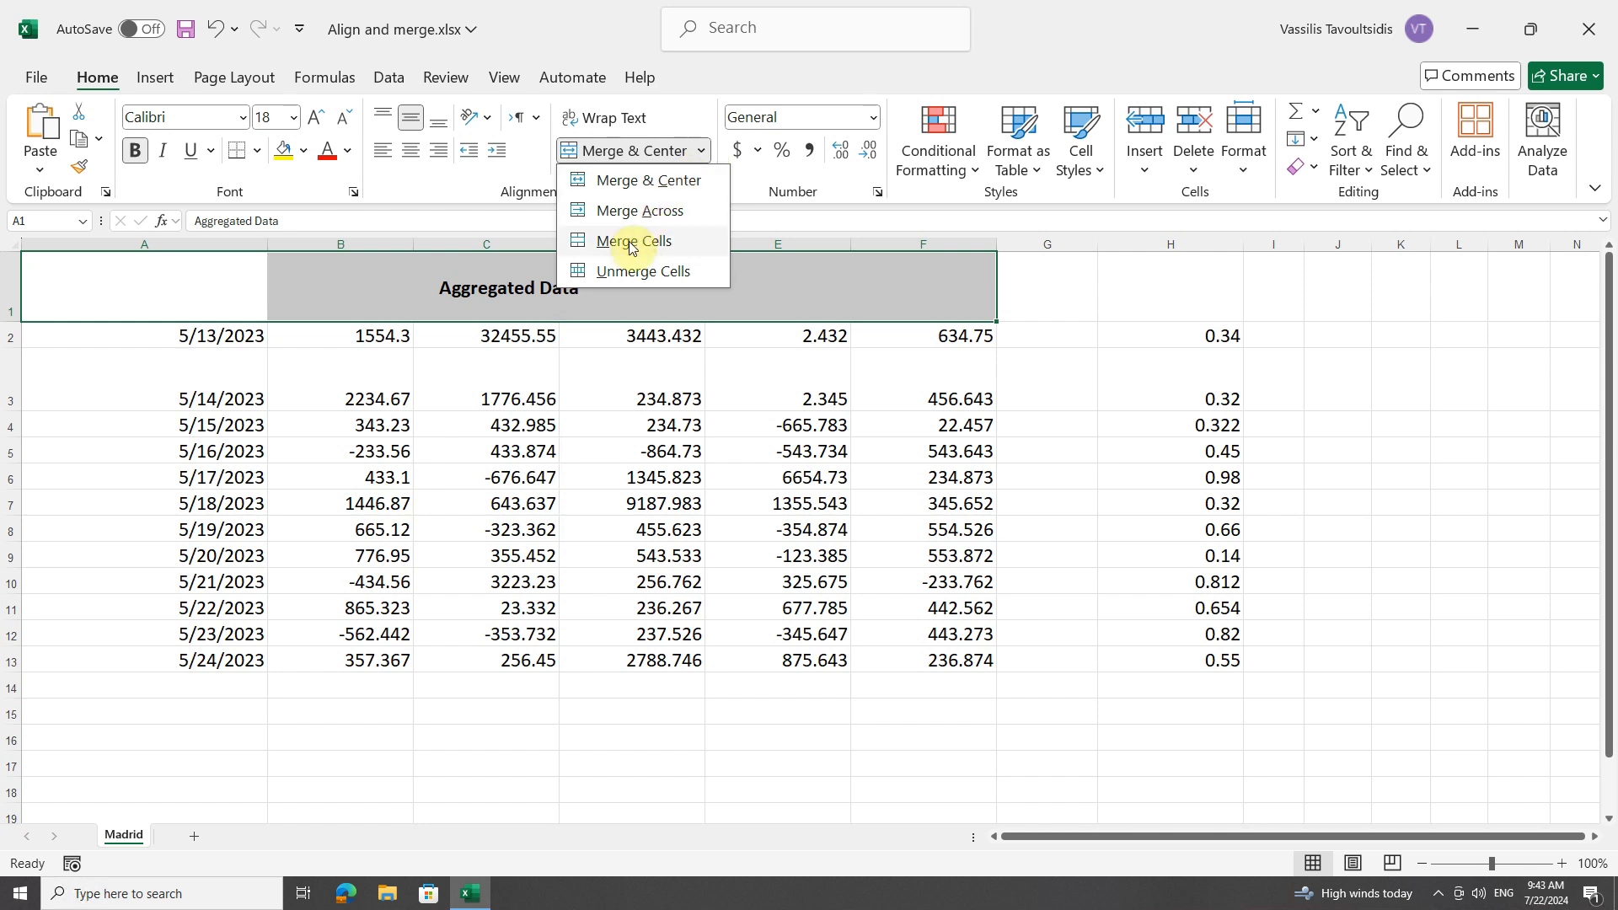
{"action": "left_click", "coordinate": [659, 242]}
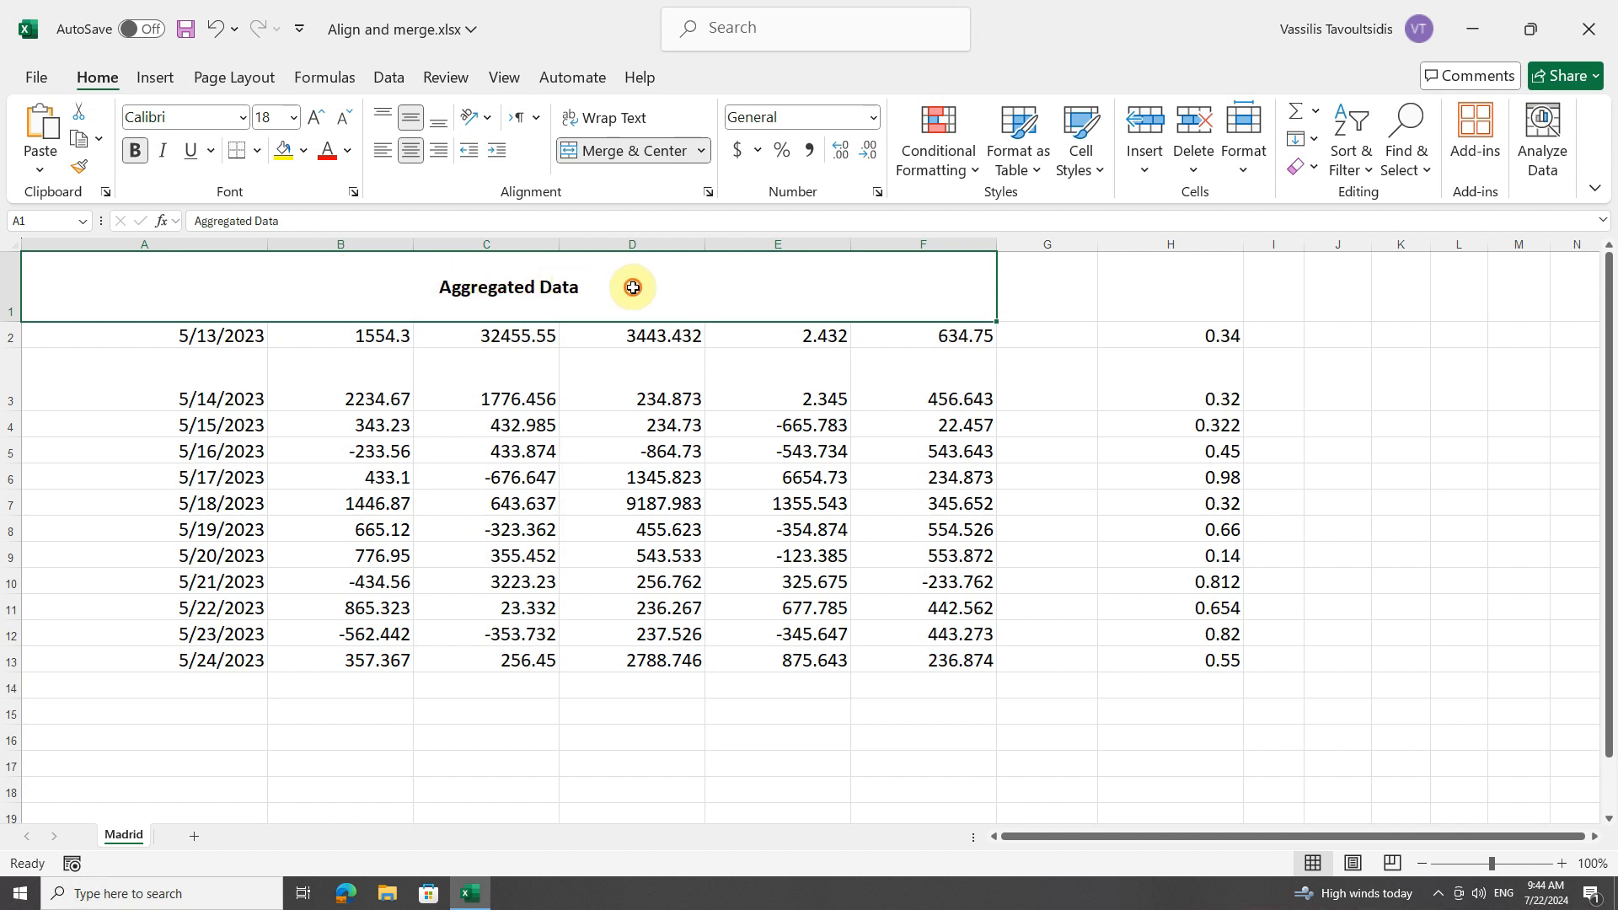
Check several spots along the merged title row to see whether A1:F1 selects as one cell.
{"action": "left_click", "coordinate": [719, 291]}
{"action": "left_click", "coordinate": [867, 287]}
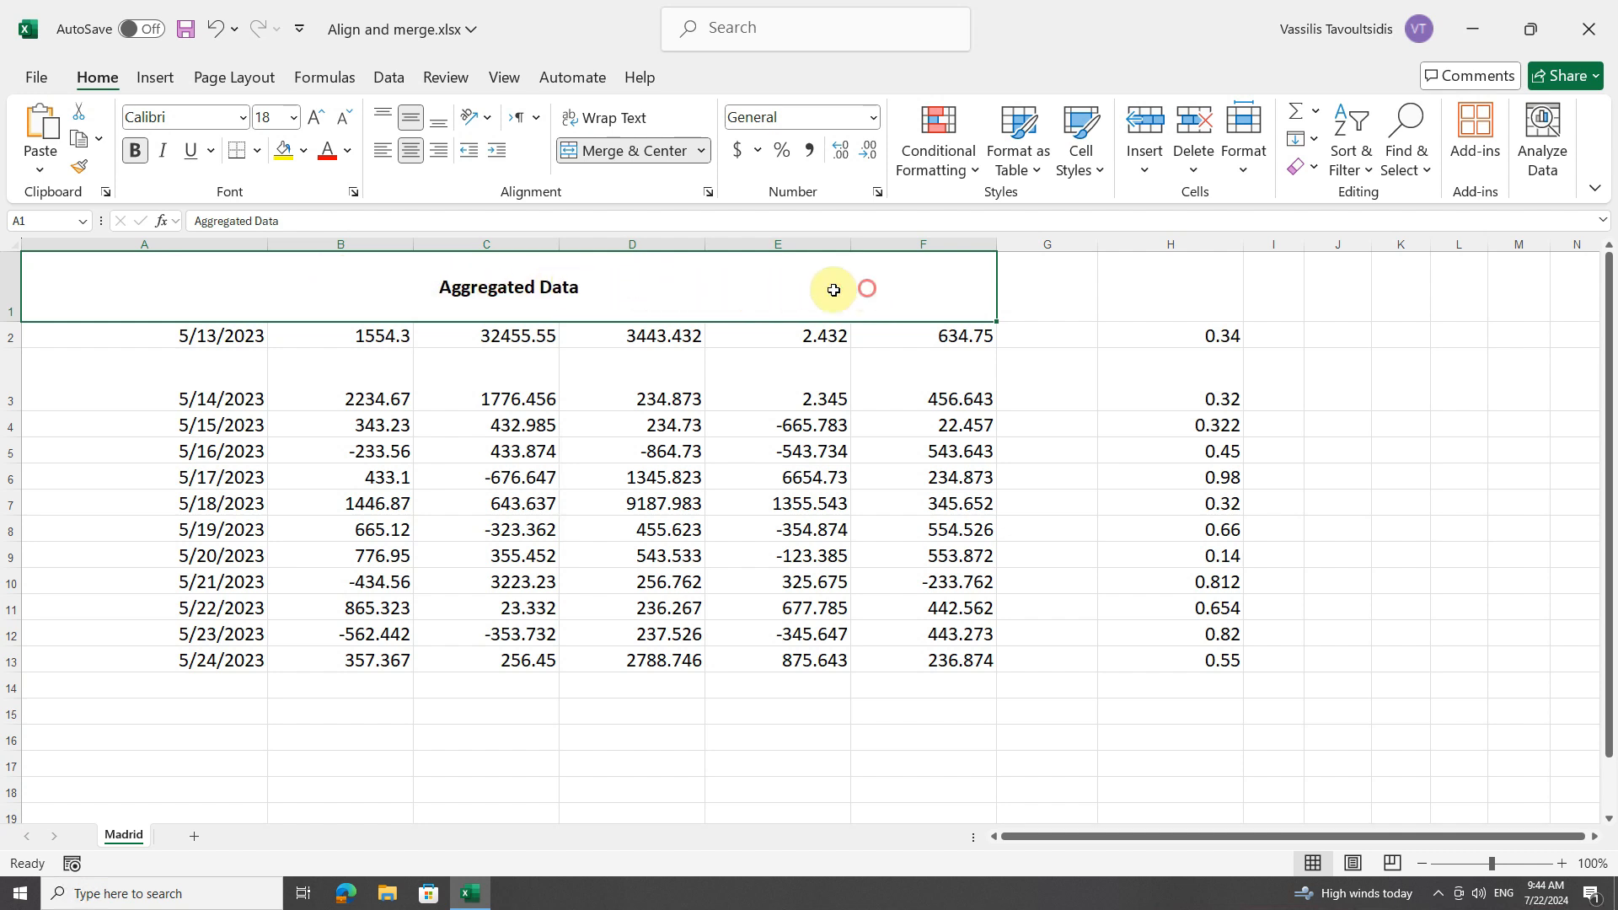
{"action": "left_click", "coordinate": [354, 286]}
{"action": "left_click", "coordinate": [479, 282]}
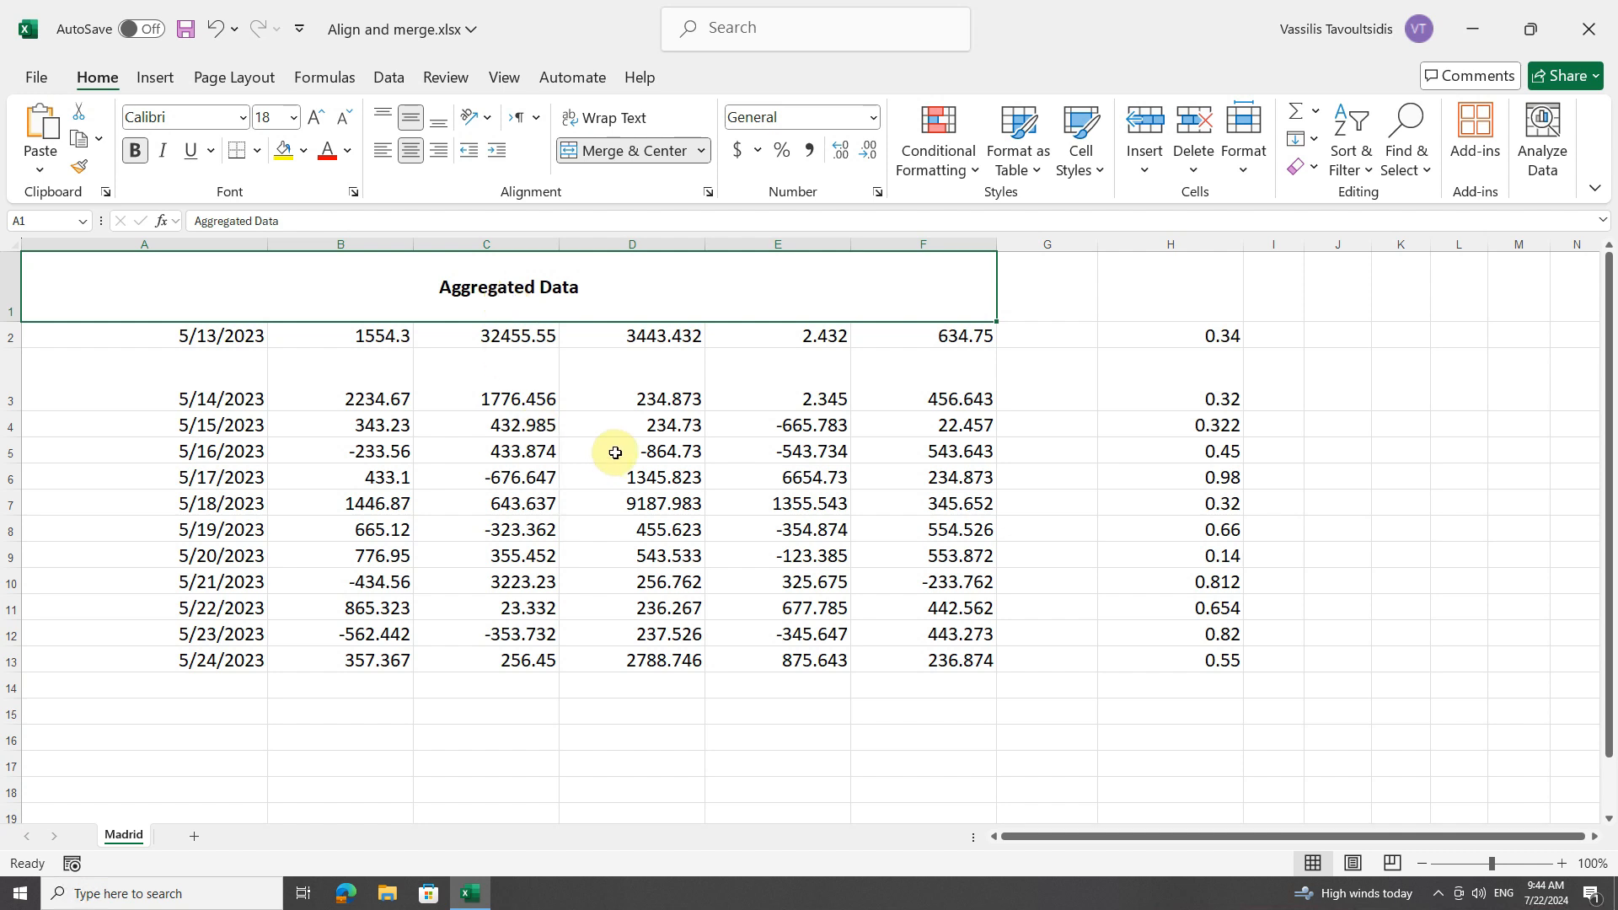
Merge the empty cells G2:G13 vertically into one cell with Merge Cells.
{"action": "left_click_drag", "start_coordinate": [1052, 352], "coordinate": [1037, 653]}
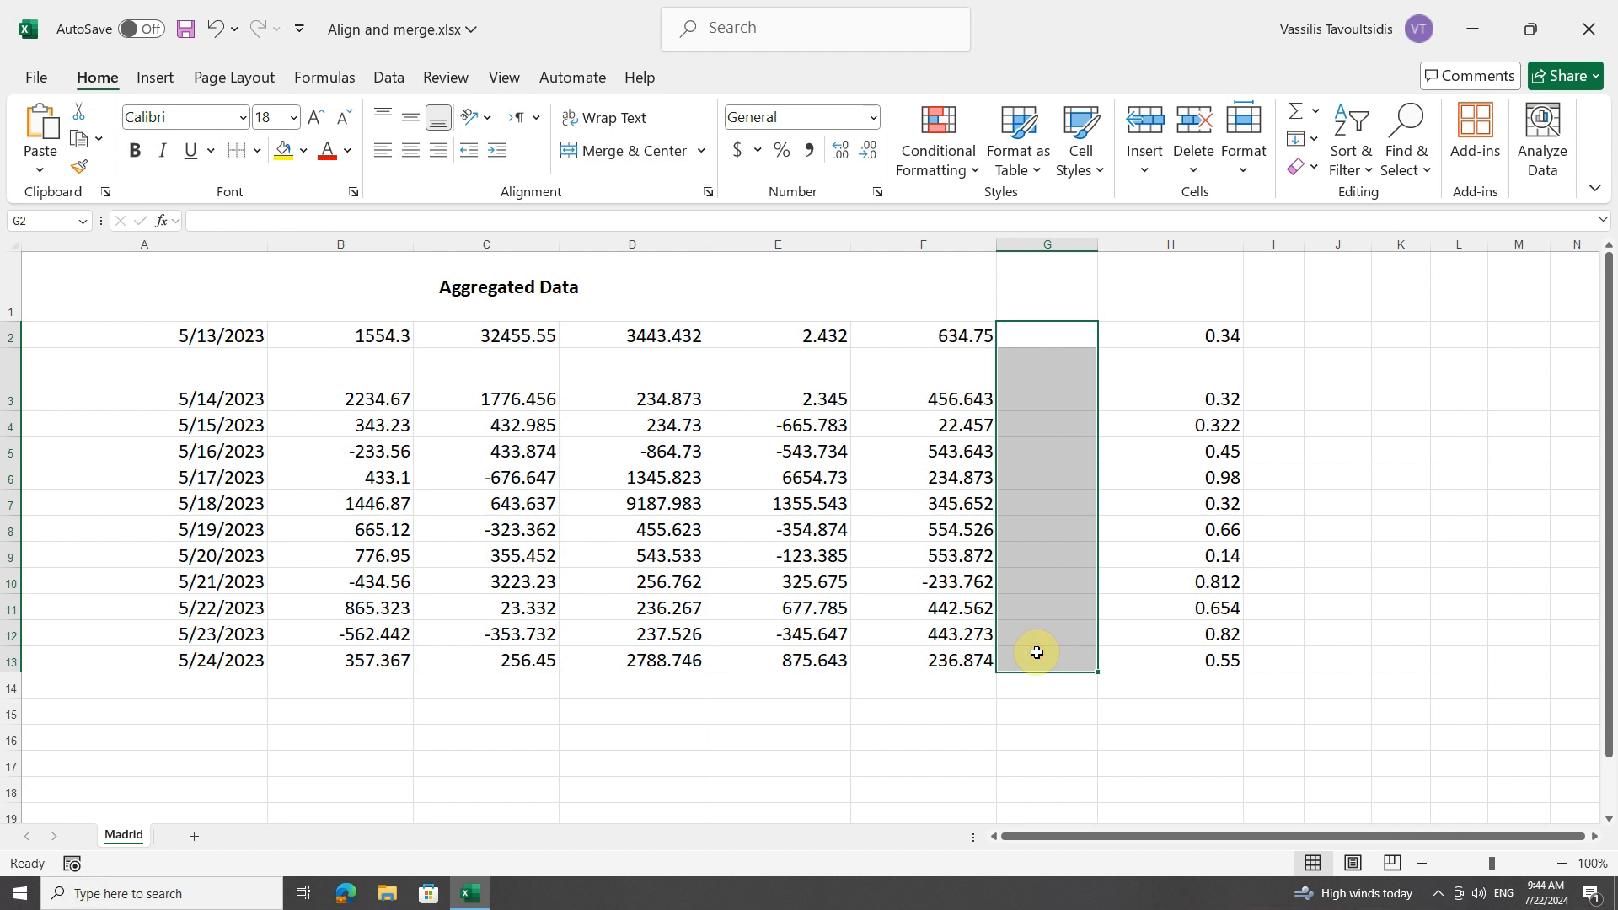
{"action": "left_click", "coordinate": [703, 153]}
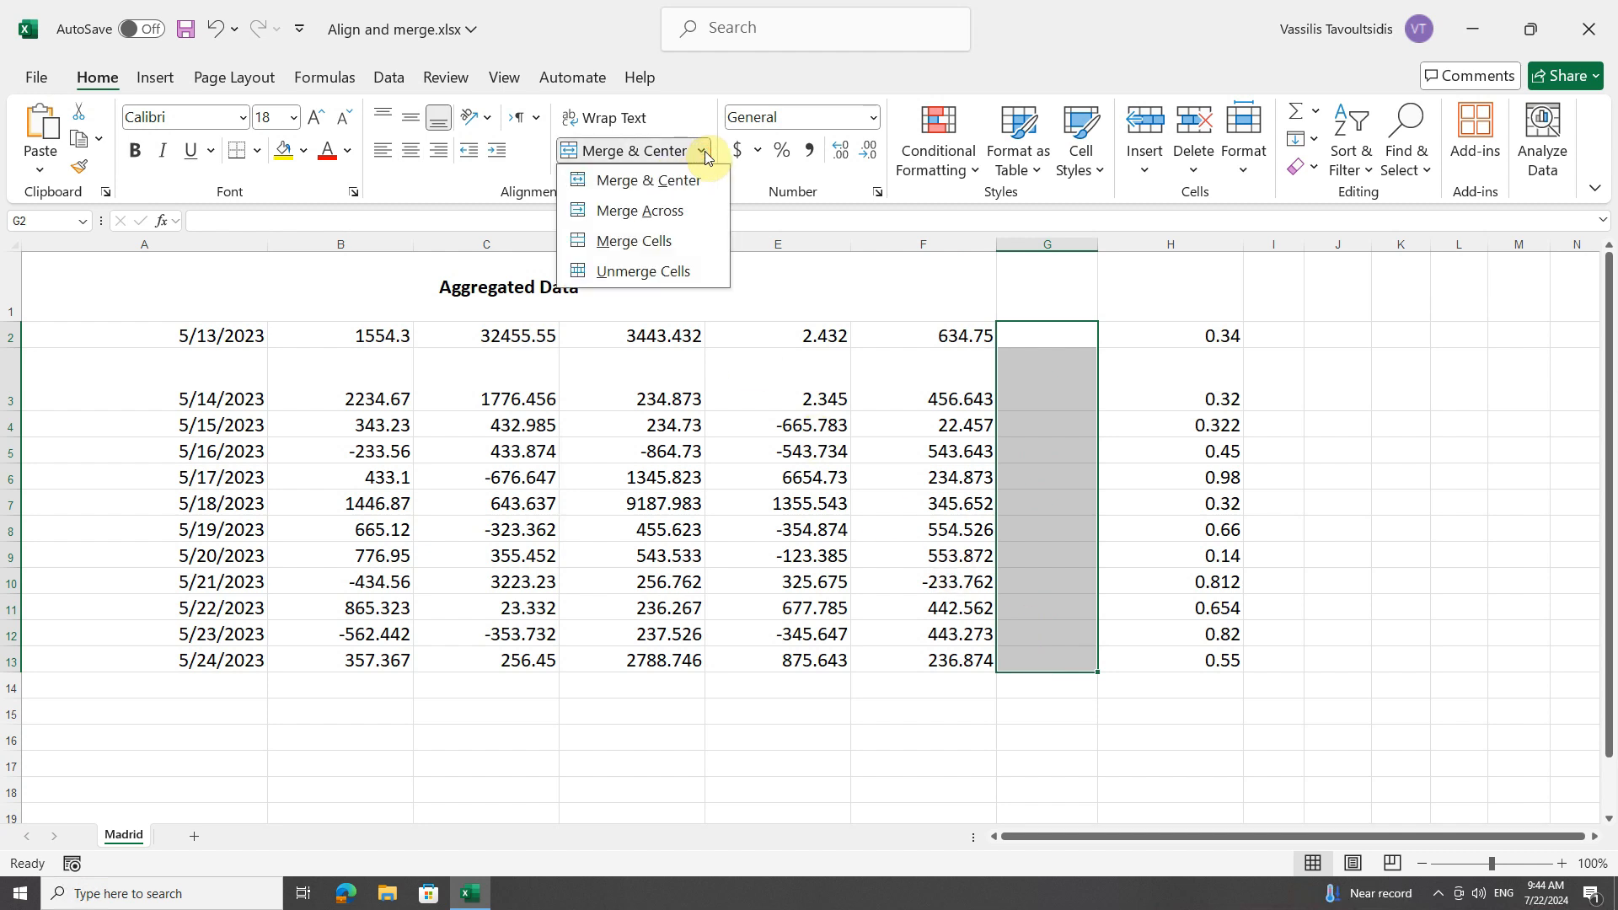
{"action": "left_click", "coordinate": [666, 245]}
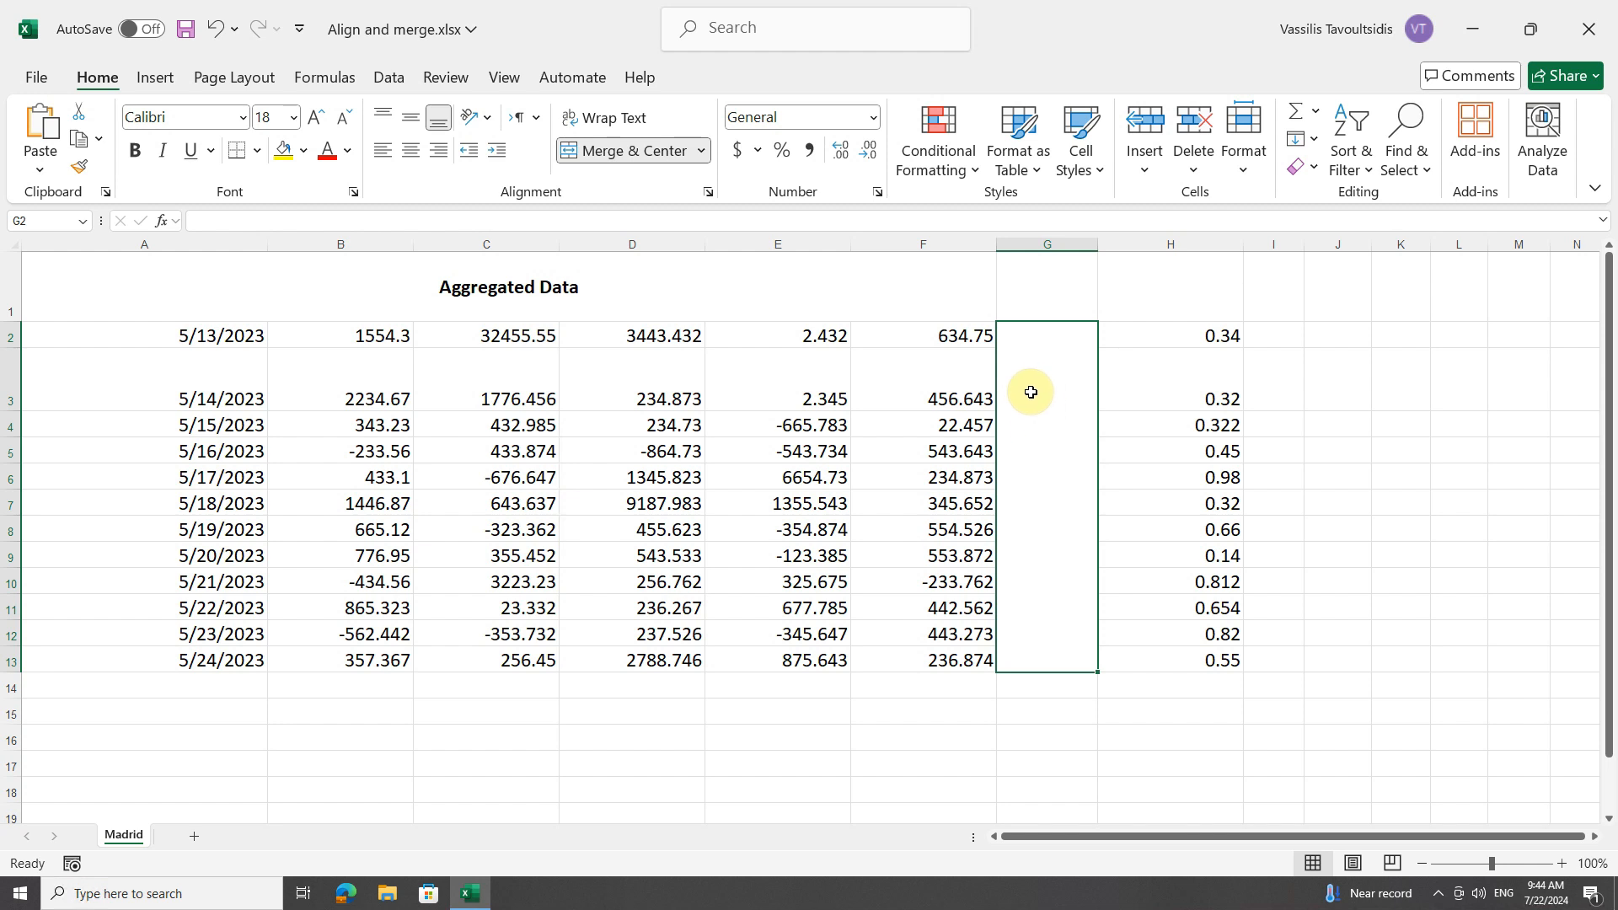
Compare E3 with the merged column G block, and unmerge G2:G13 back into individual cells.
{"action": "left_click", "coordinate": [735, 389]}
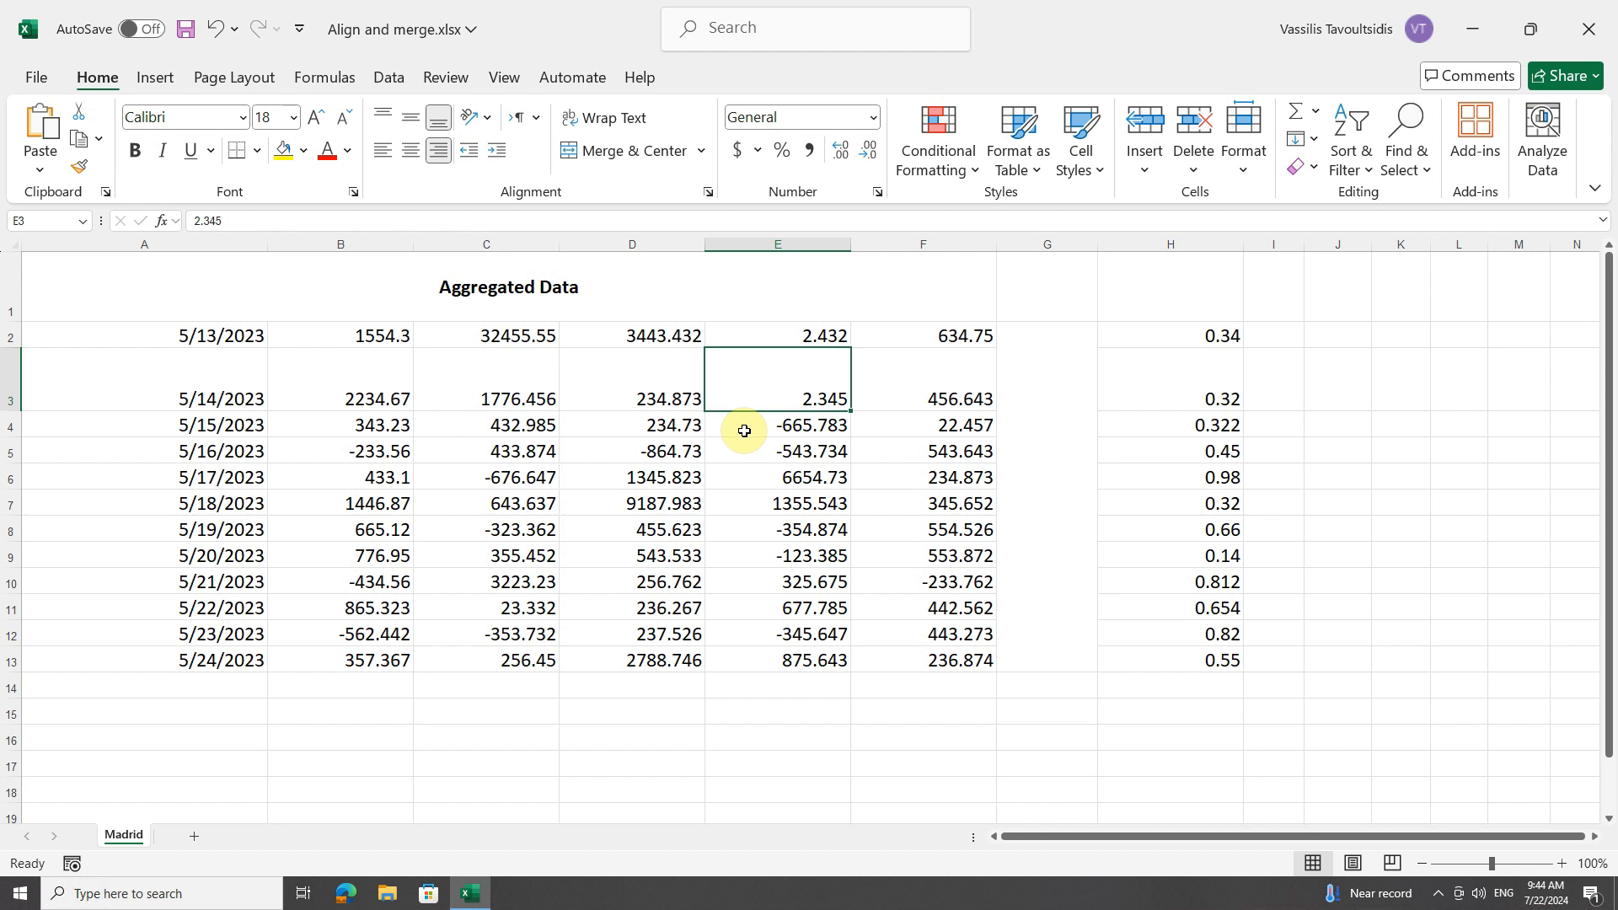
{"action": "left_click", "coordinate": [1059, 367]}
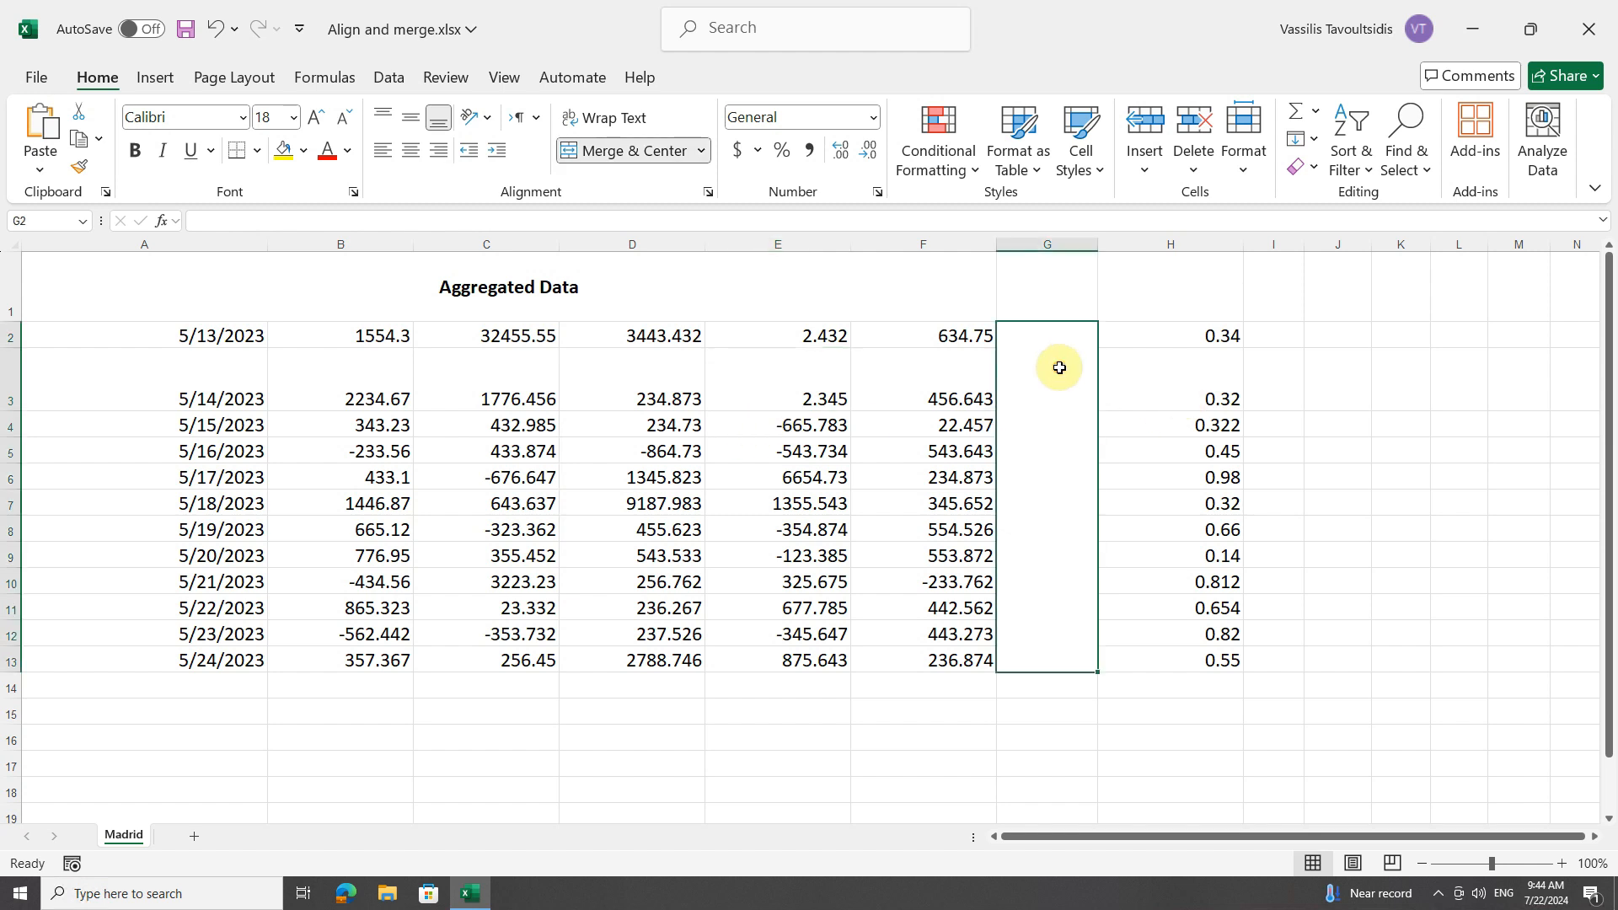
{"action": "left_click", "coordinate": [702, 152]}
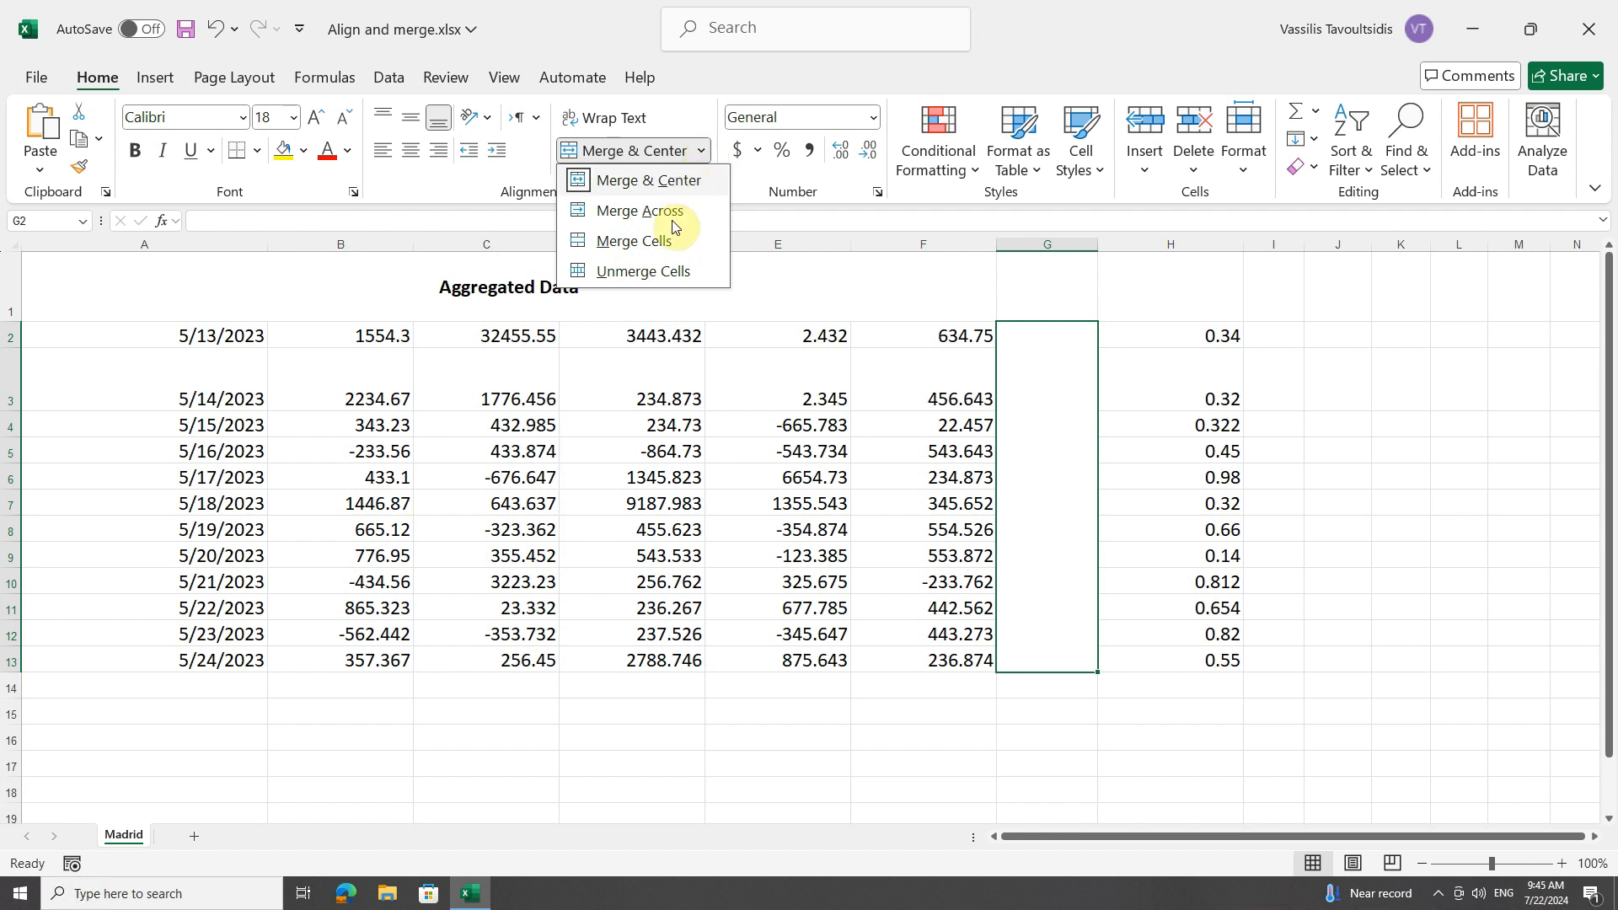
{"action": "left_click", "coordinate": [651, 266]}
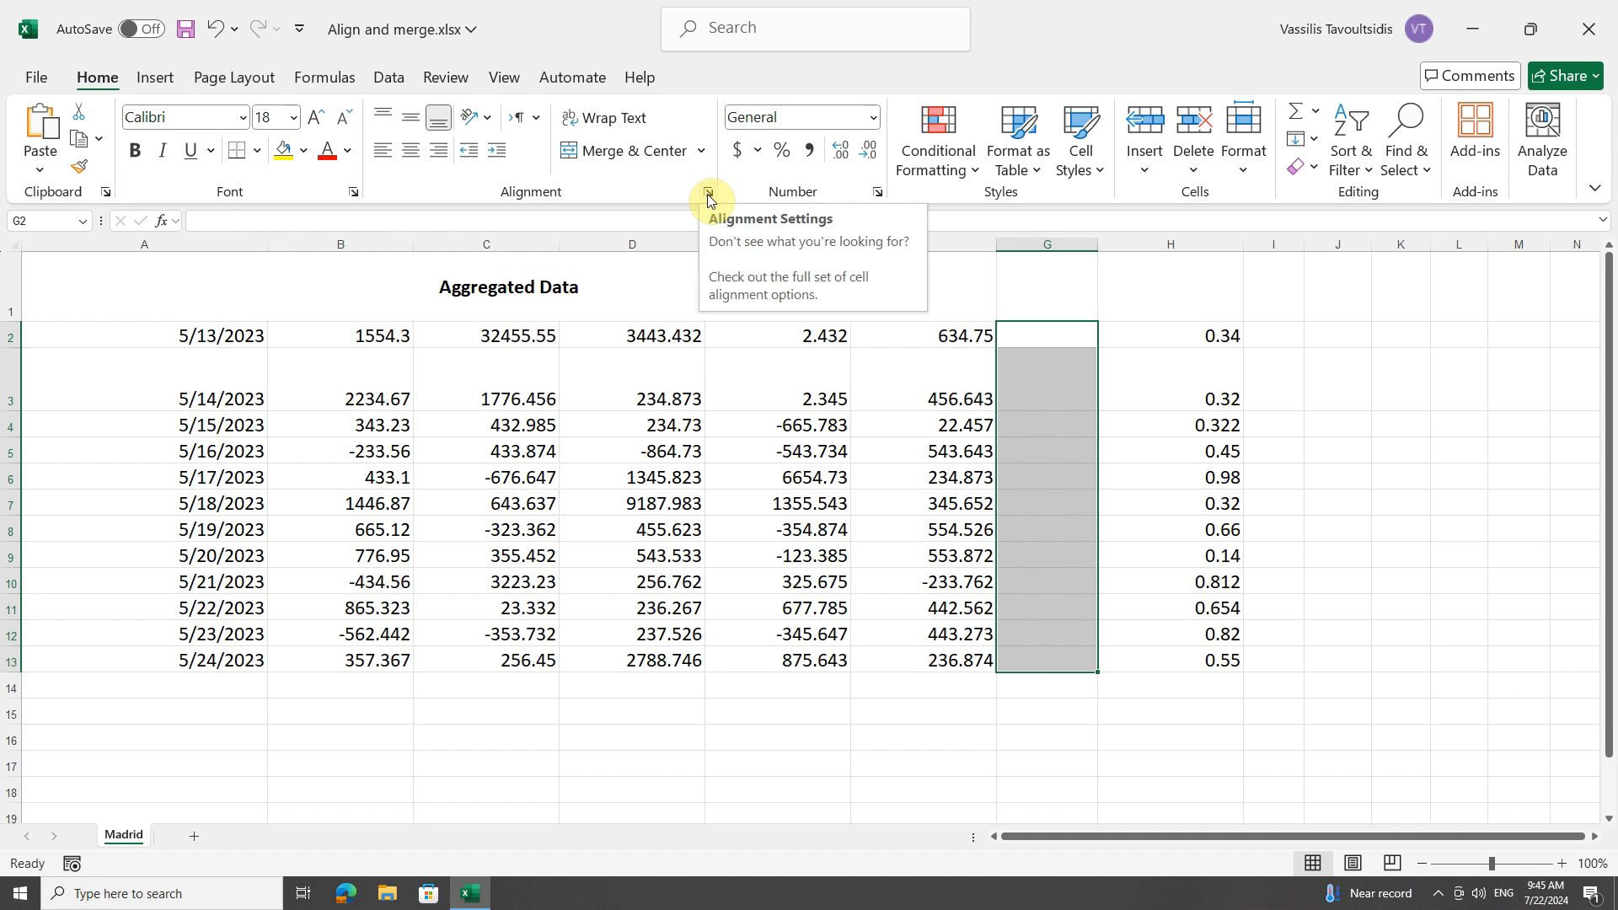
Unmerge the title cell A1:F1 by turning off the Merge cells option in its alignment settings.
{"action": "left_click", "coordinate": [239, 289]}
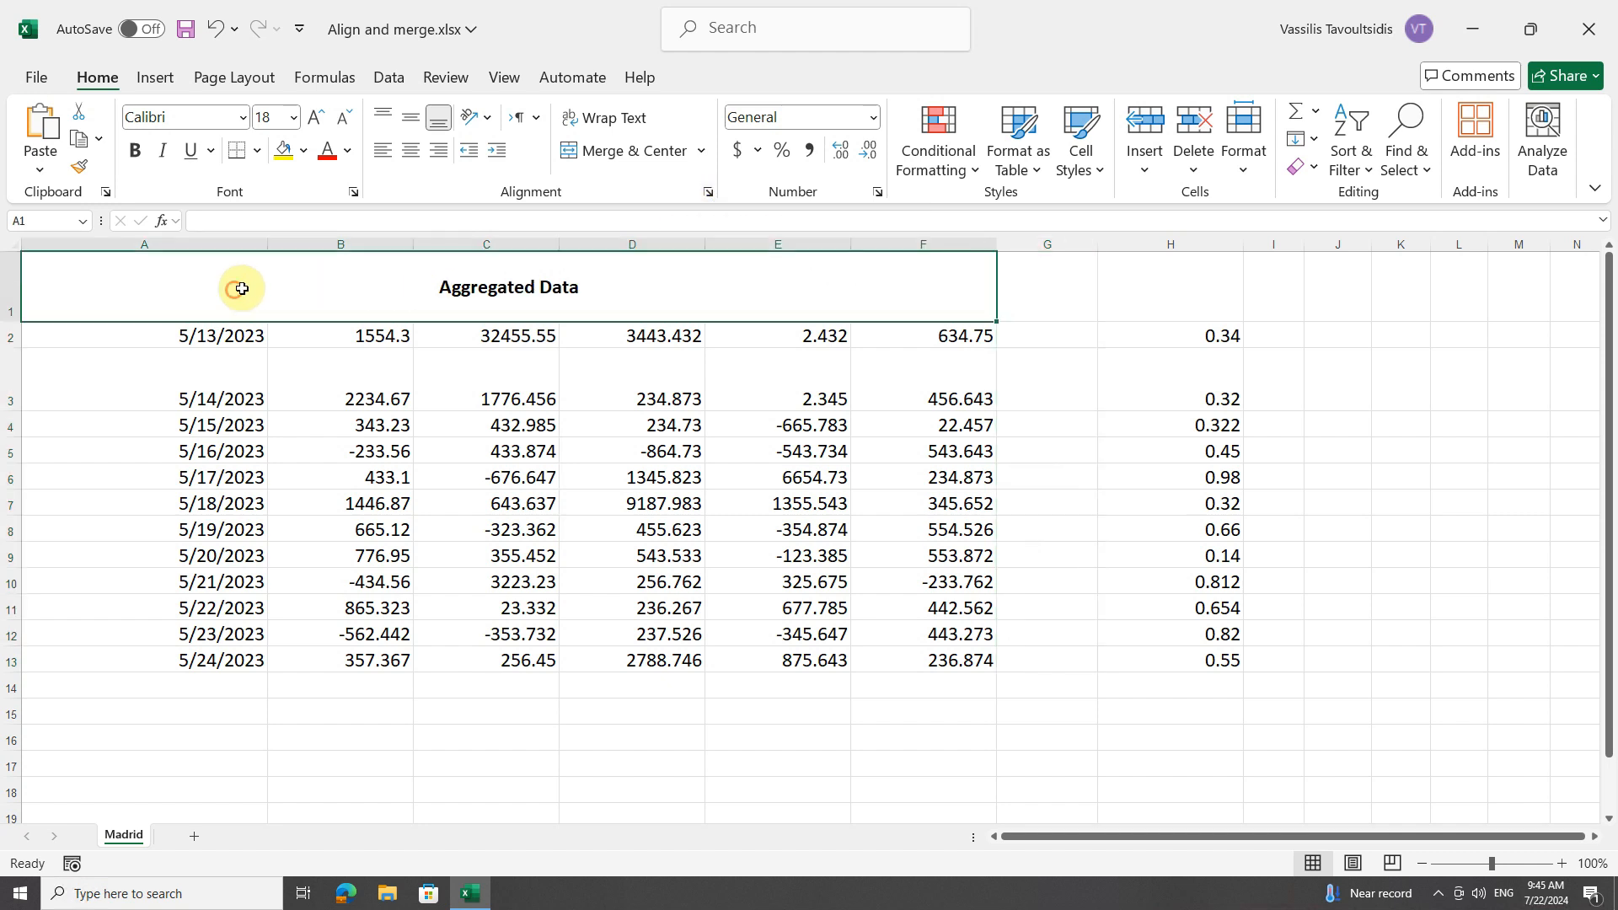
{"action": "left_click", "coordinate": [709, 192]}
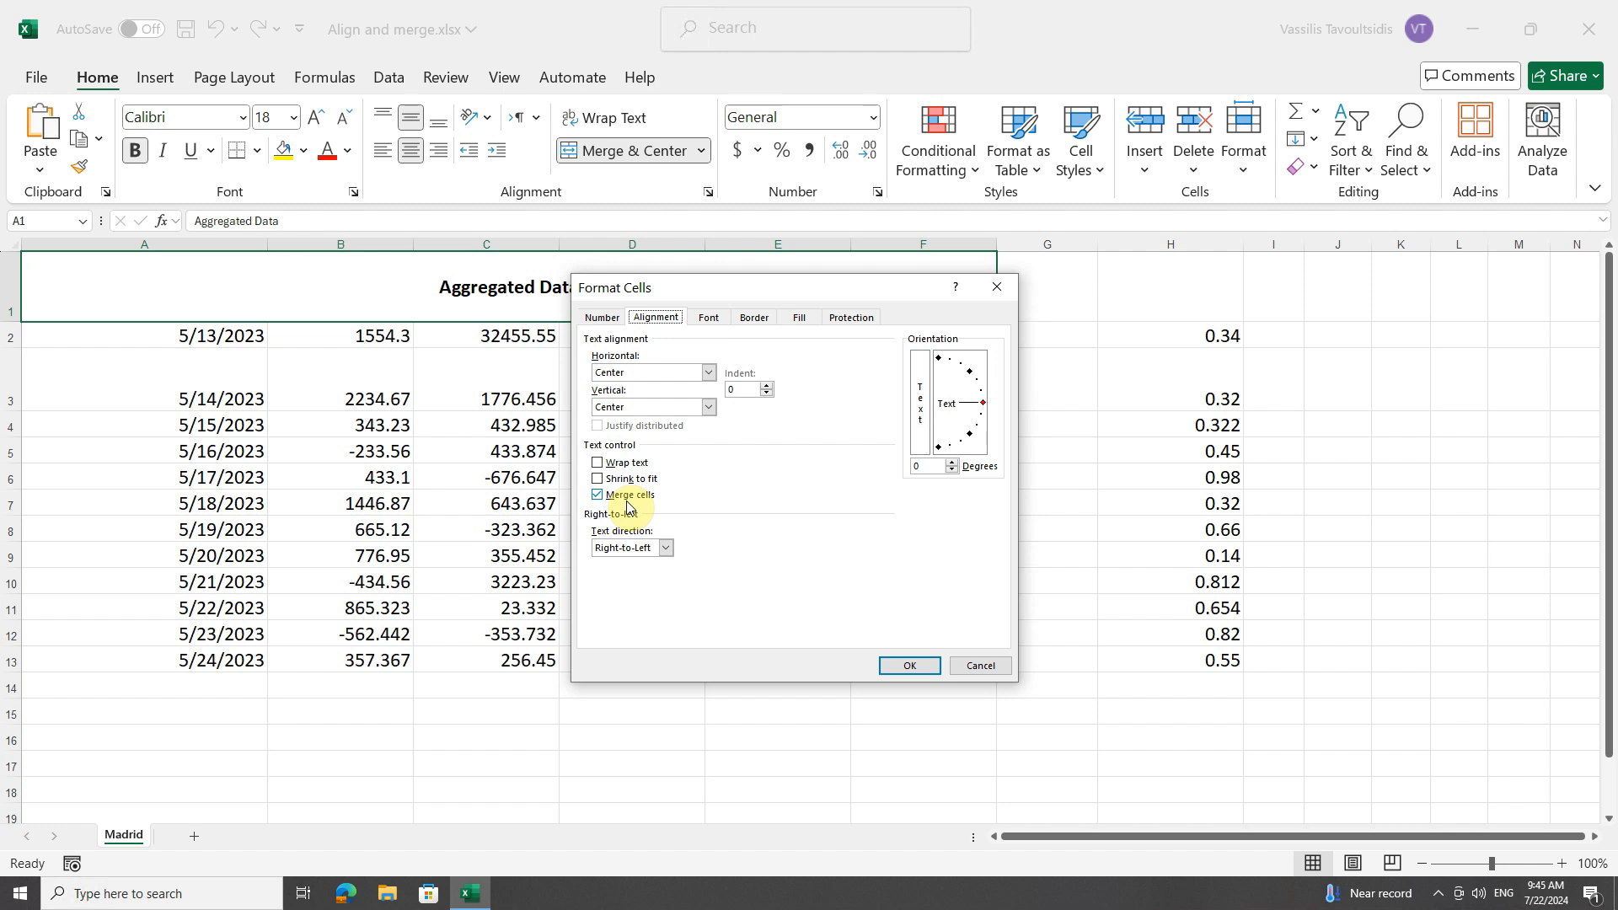
{"action": "left_click", "coordinate": [598, 499]}
{"action": "left_click", "coordinate": [907, 664]}
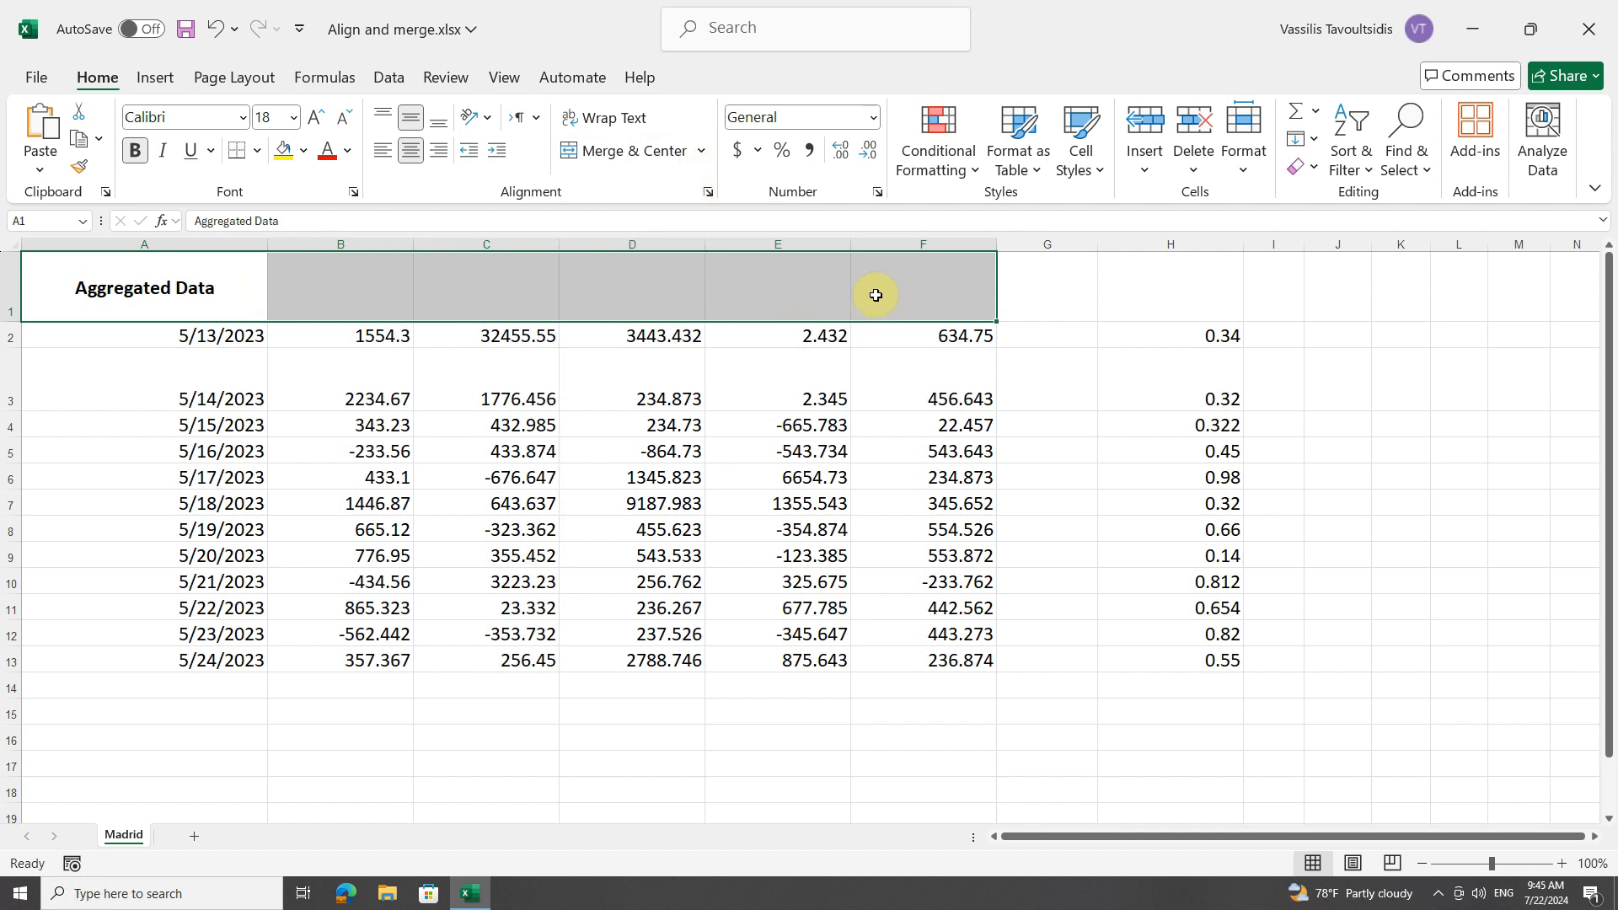
Try Merge & Center on the title range A1:F1, and unmerge the cells again.
{"action": "left_click", "coordinate": [702, 152]}
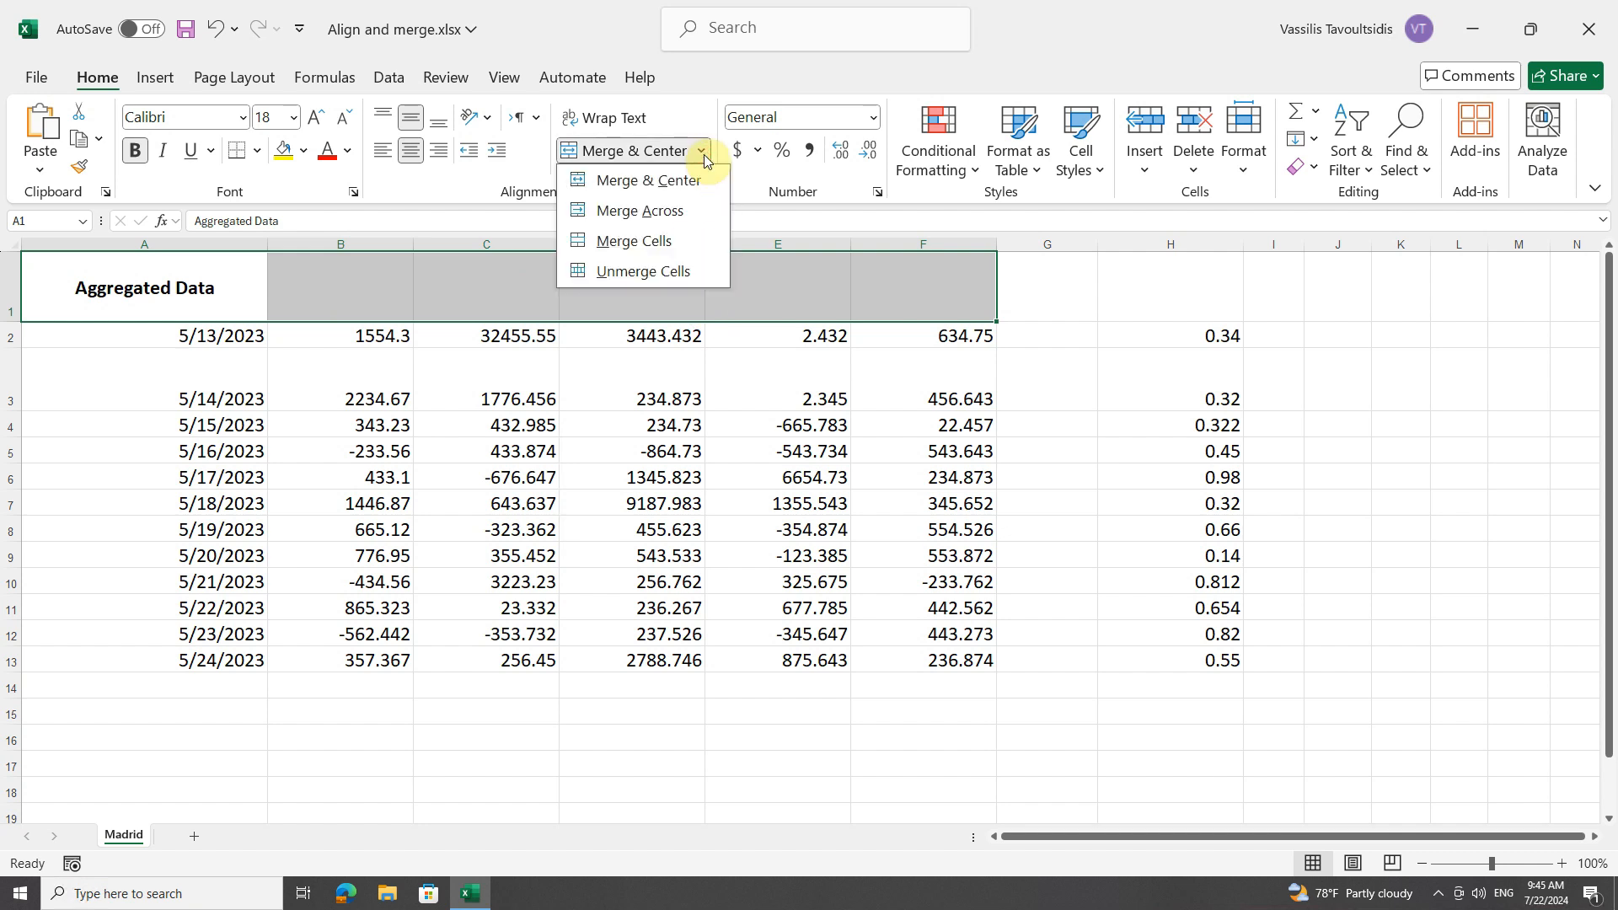
{"action": "left_click", "coordinate": [651, 192]}
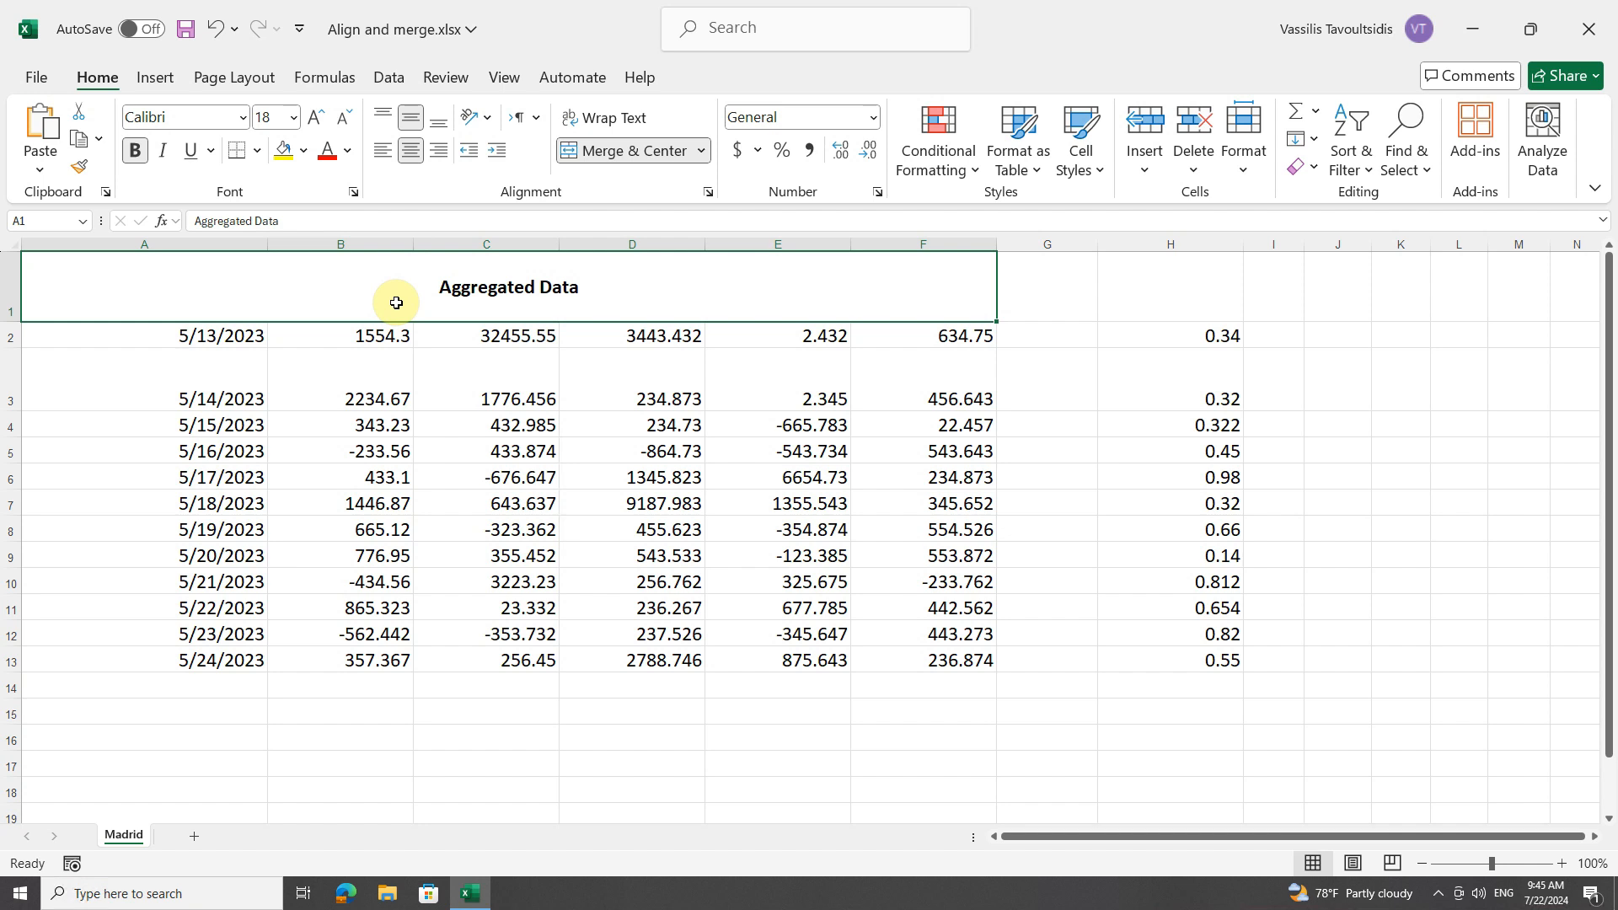
{"action": "left_click", "coordinate": [700, 151]}
{"action": "left_click", "coordinate": [670, 277]}
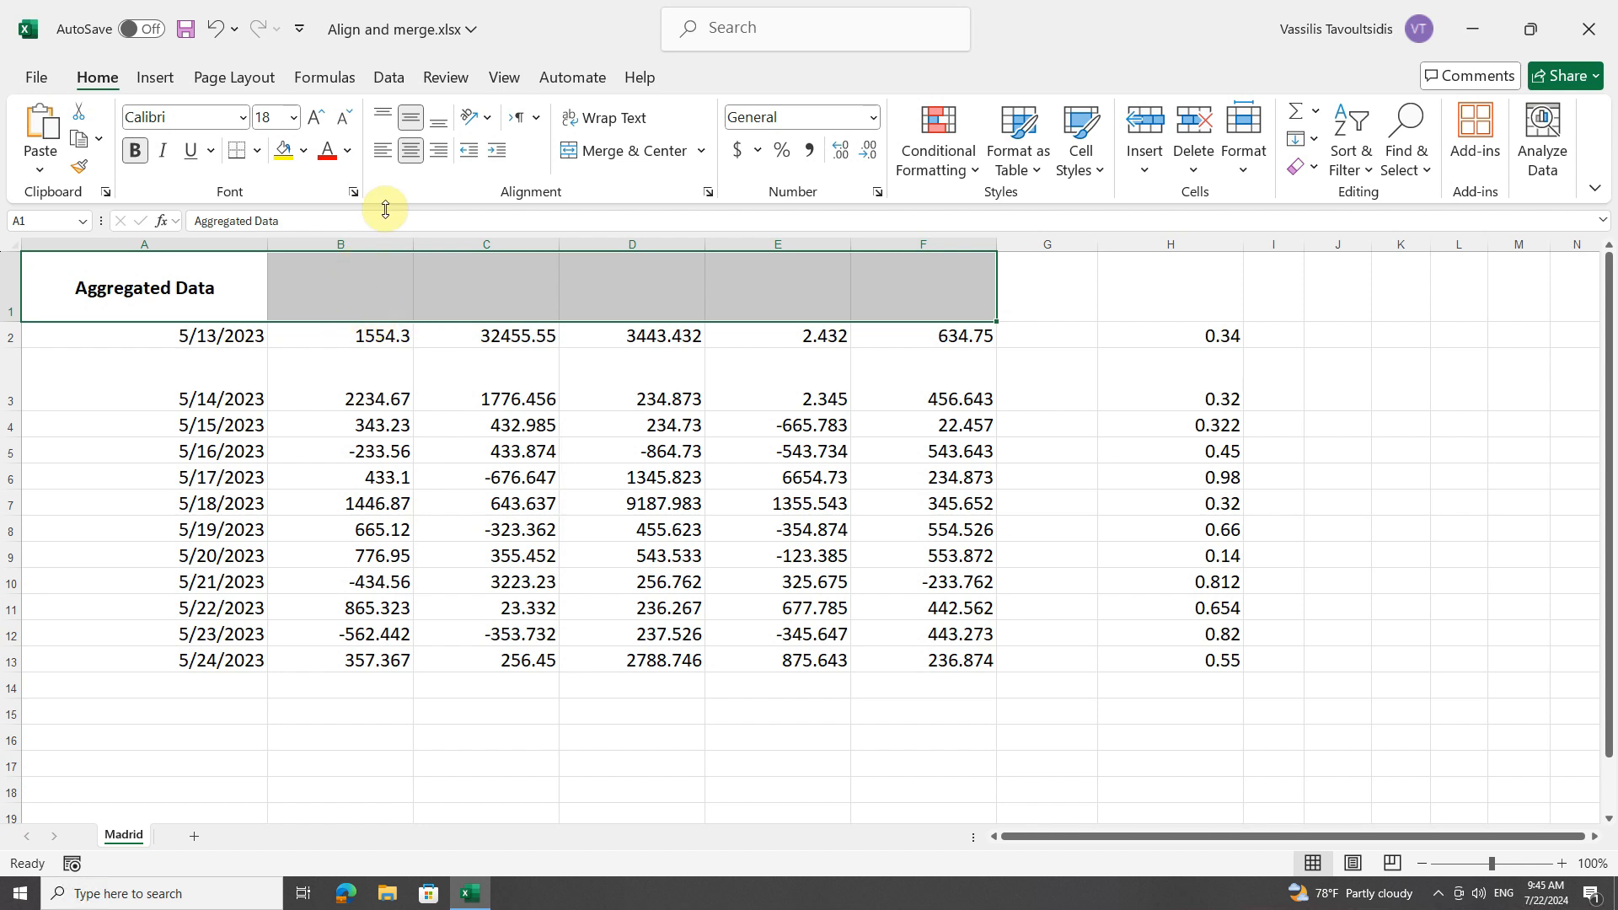
Left-align the Aggregated Data title and merge A1:F1 with Merge Cells.
{"action": "left_click", "coordinate": [389, 155]}
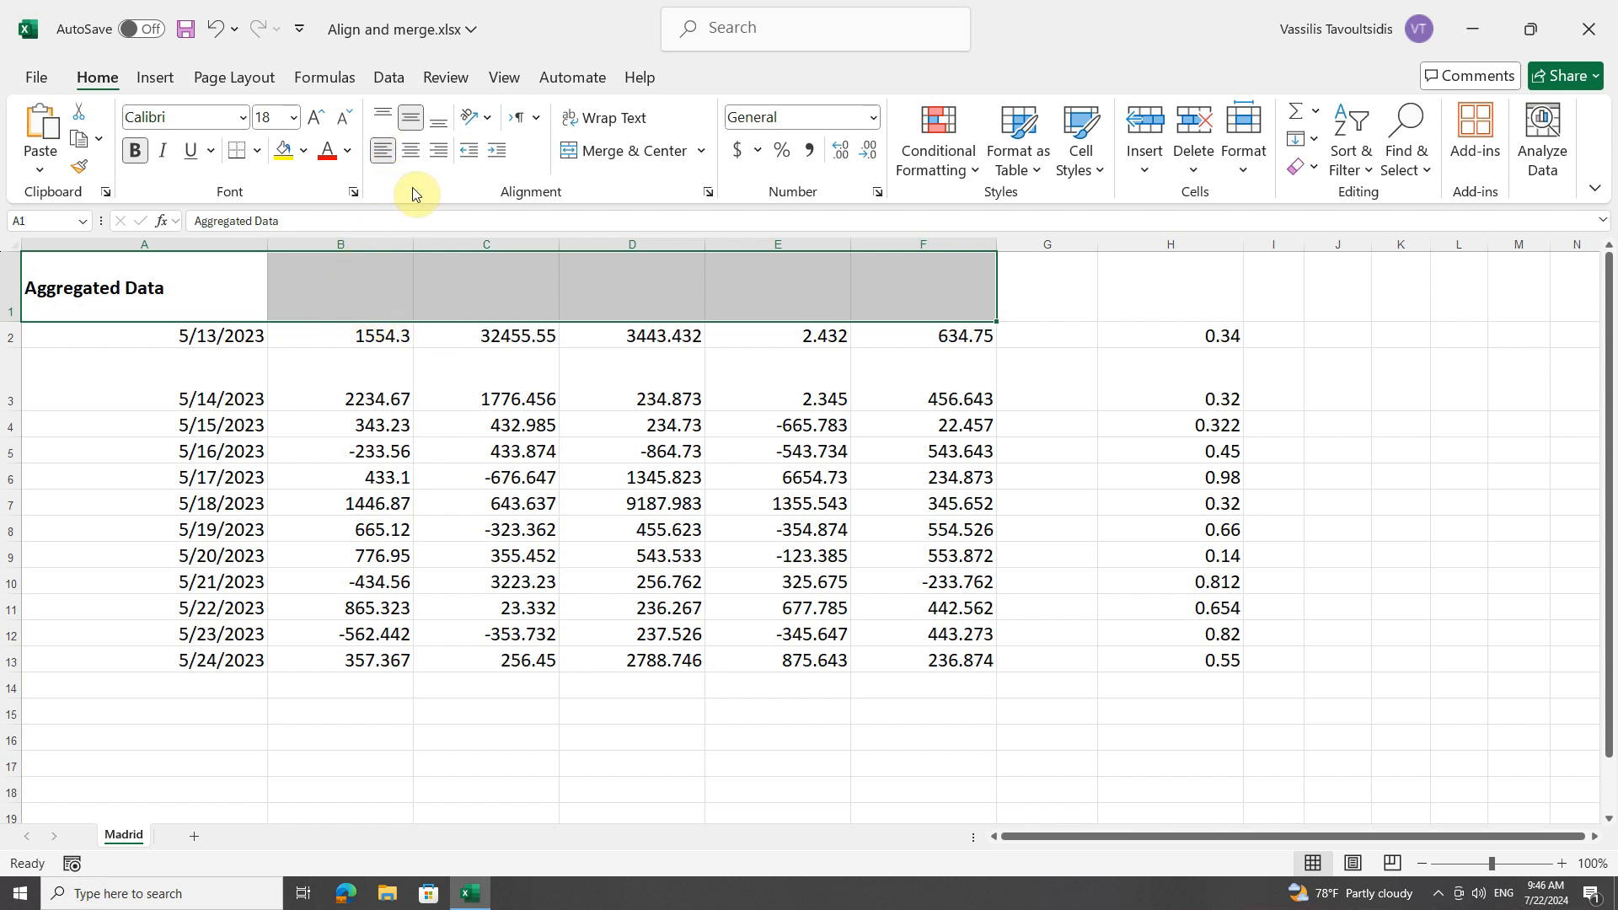
{"action": "left_click", "coordinate": [701, 152]}
{"action": "left_click", "coordinate": [665, 240]}
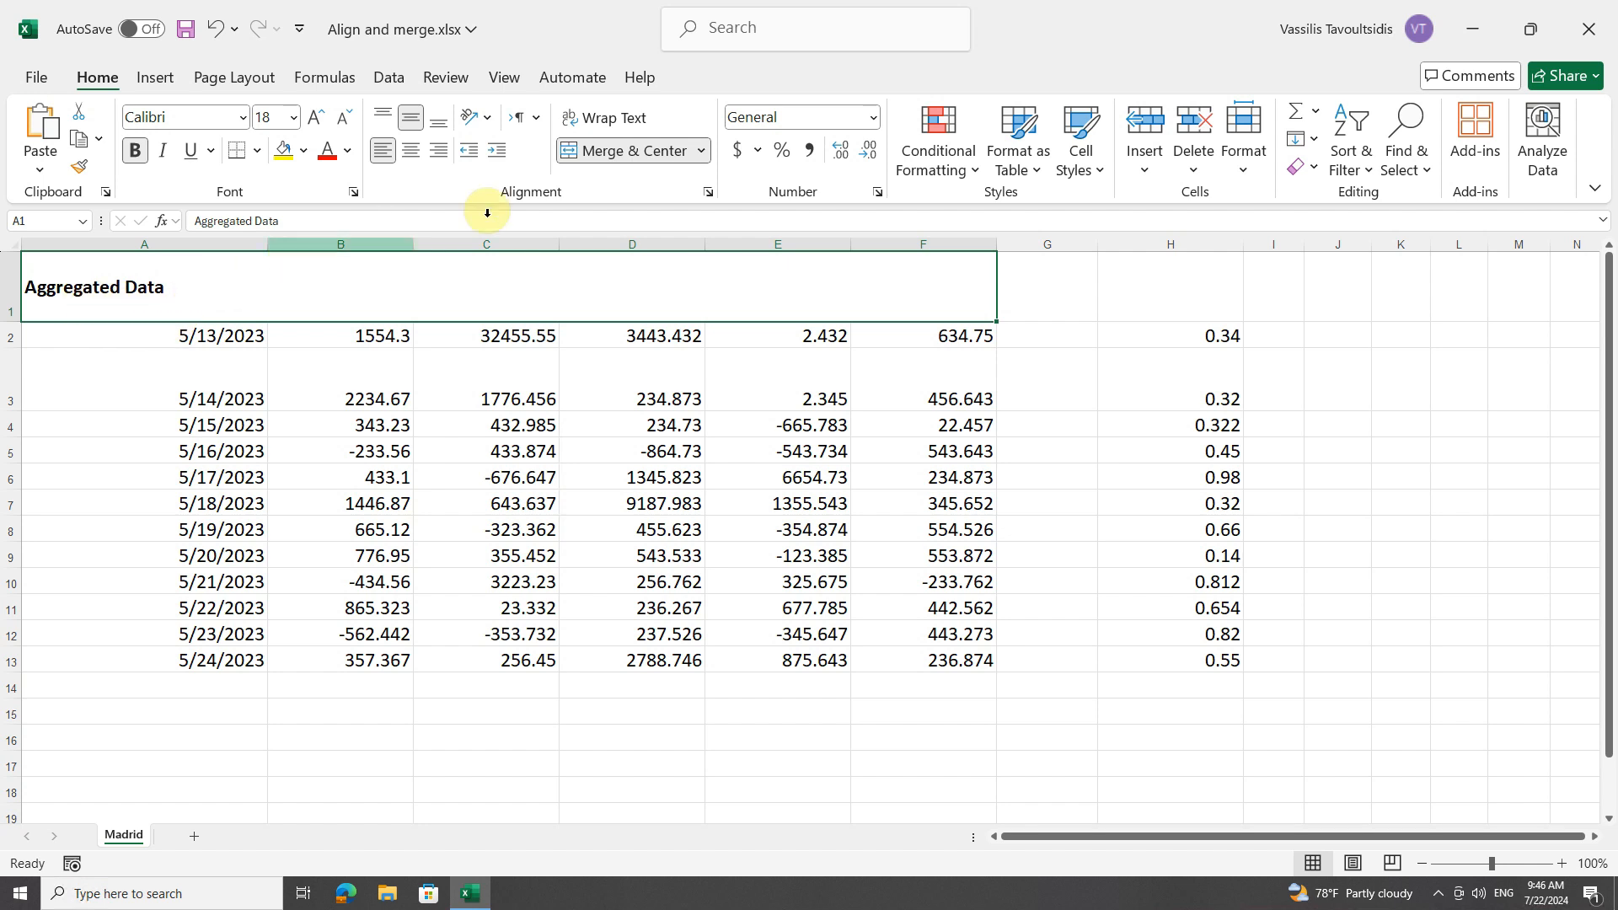
Unmerge the left-aligned title range A1:F1 and apply Merge & Center to it instead.
{"action": "left_click", "coordinate": [700, 151]}
{"action": "left_click", "coordinate": [671, 271]}
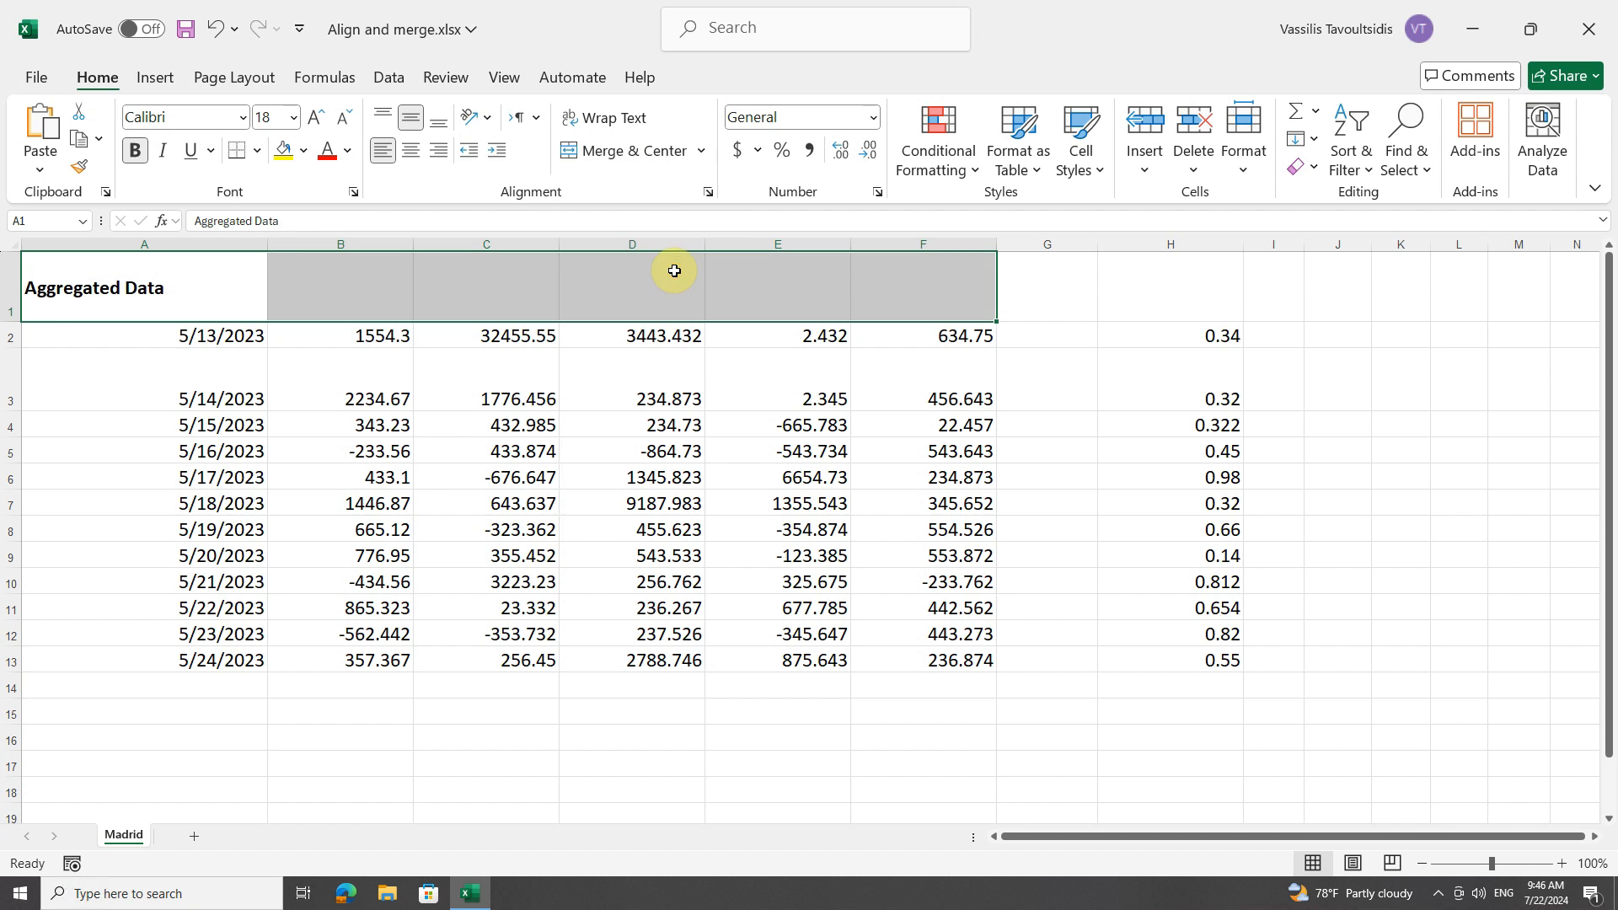
{"action": "left_click", "coordinate": [703, 157]}
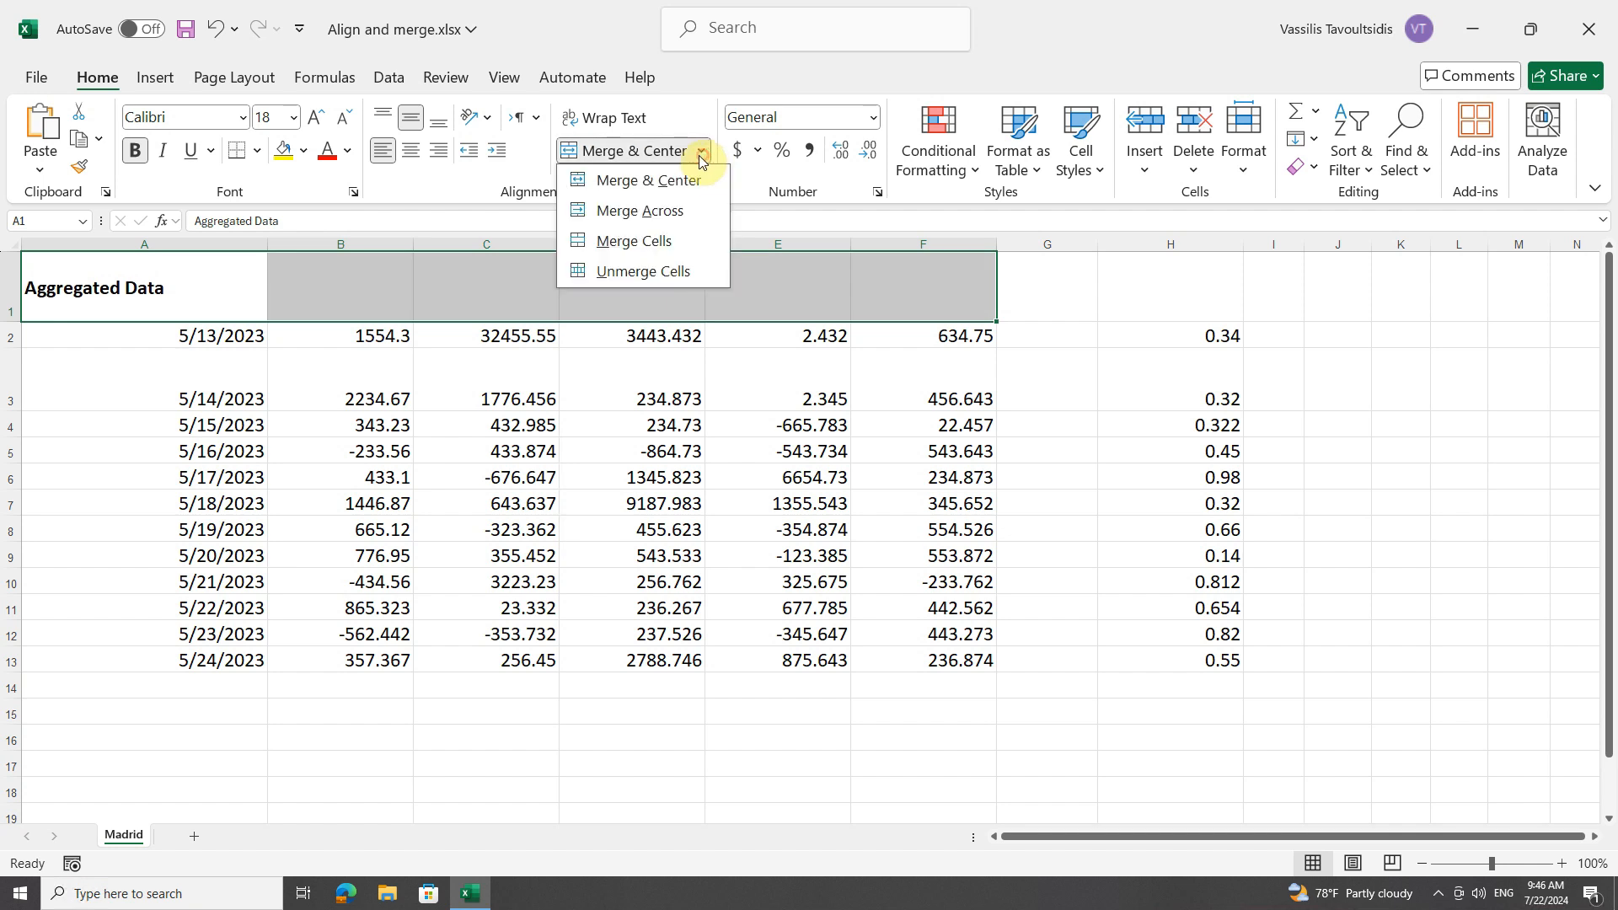
{"action": "left_click", "coordinate": [662, 184]}
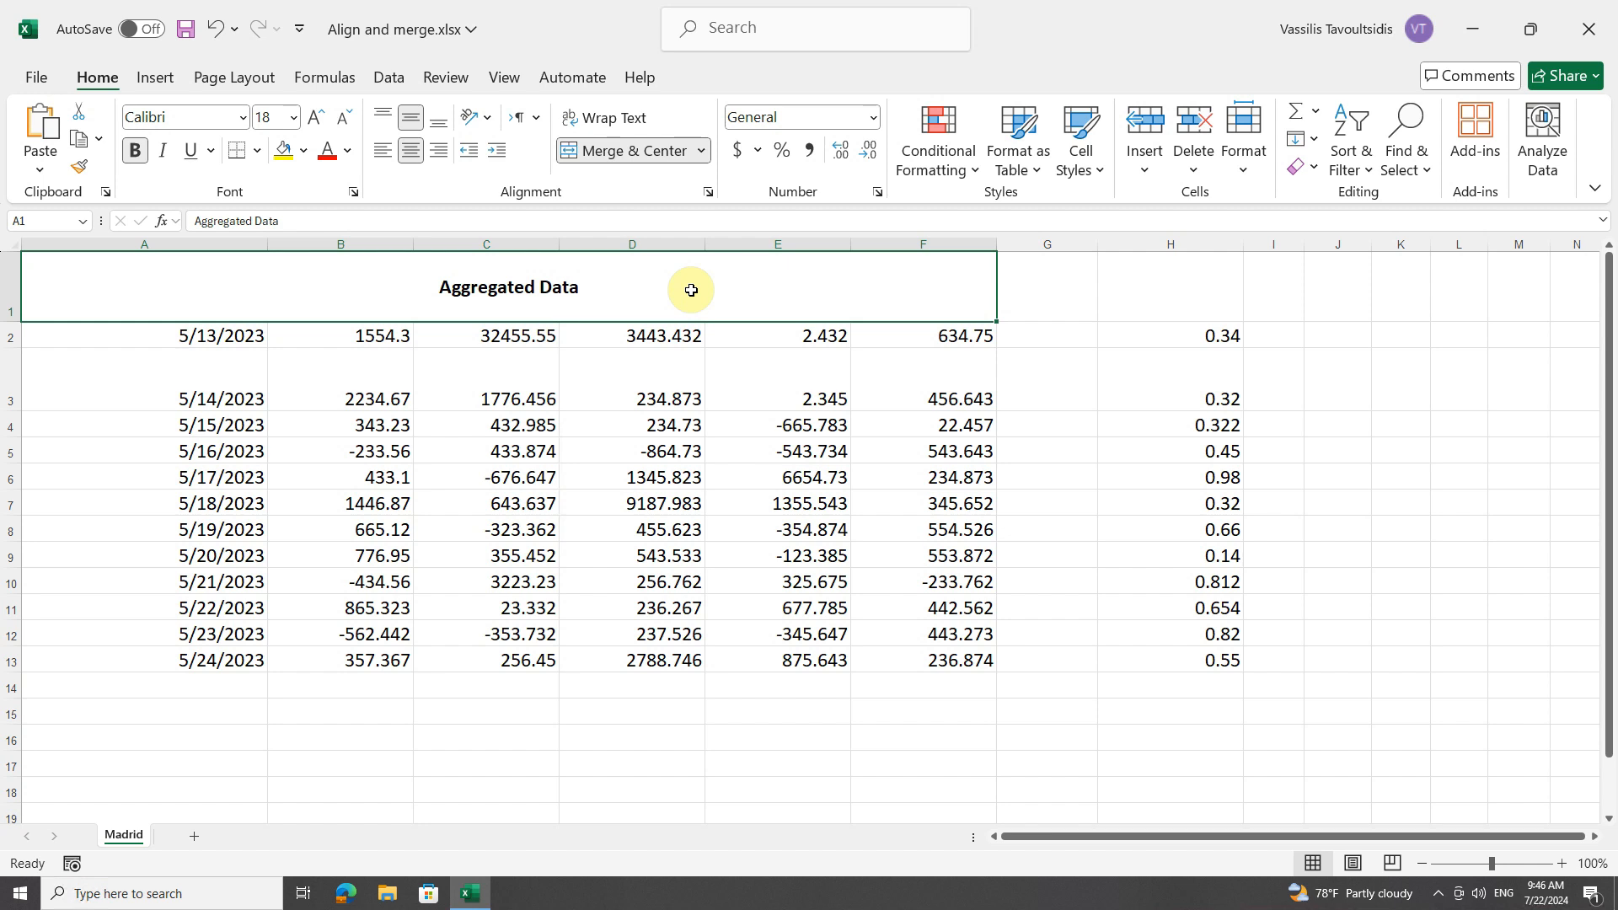
{"action": "left_click", "coordinate": [700, 152]}
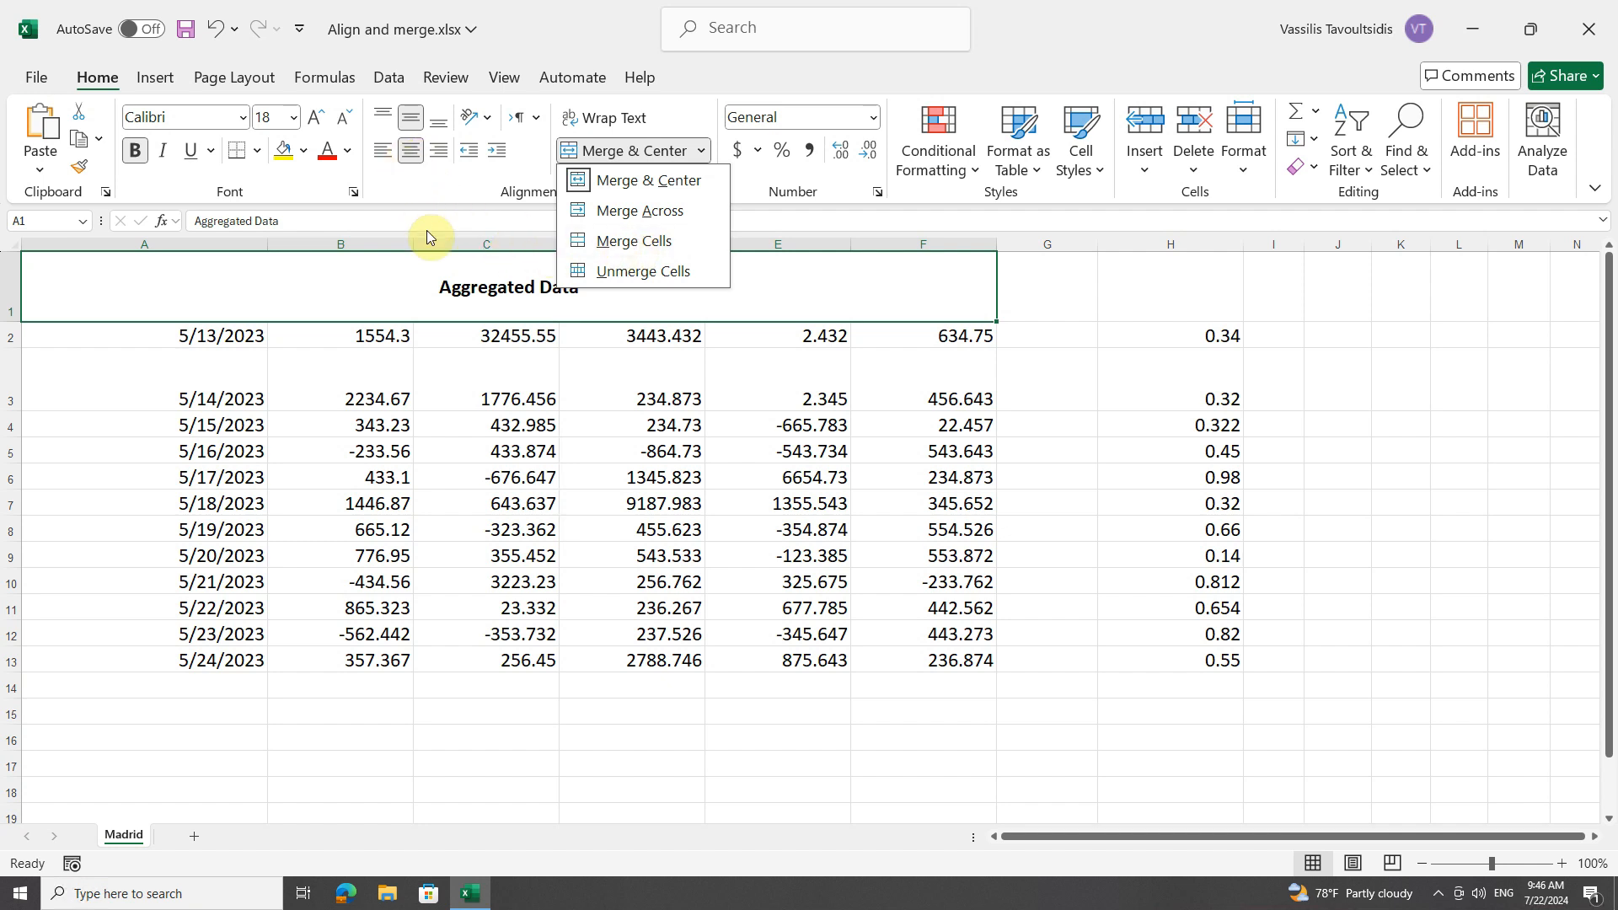
{"action": "left_click", "coordinate": [430, 291]}
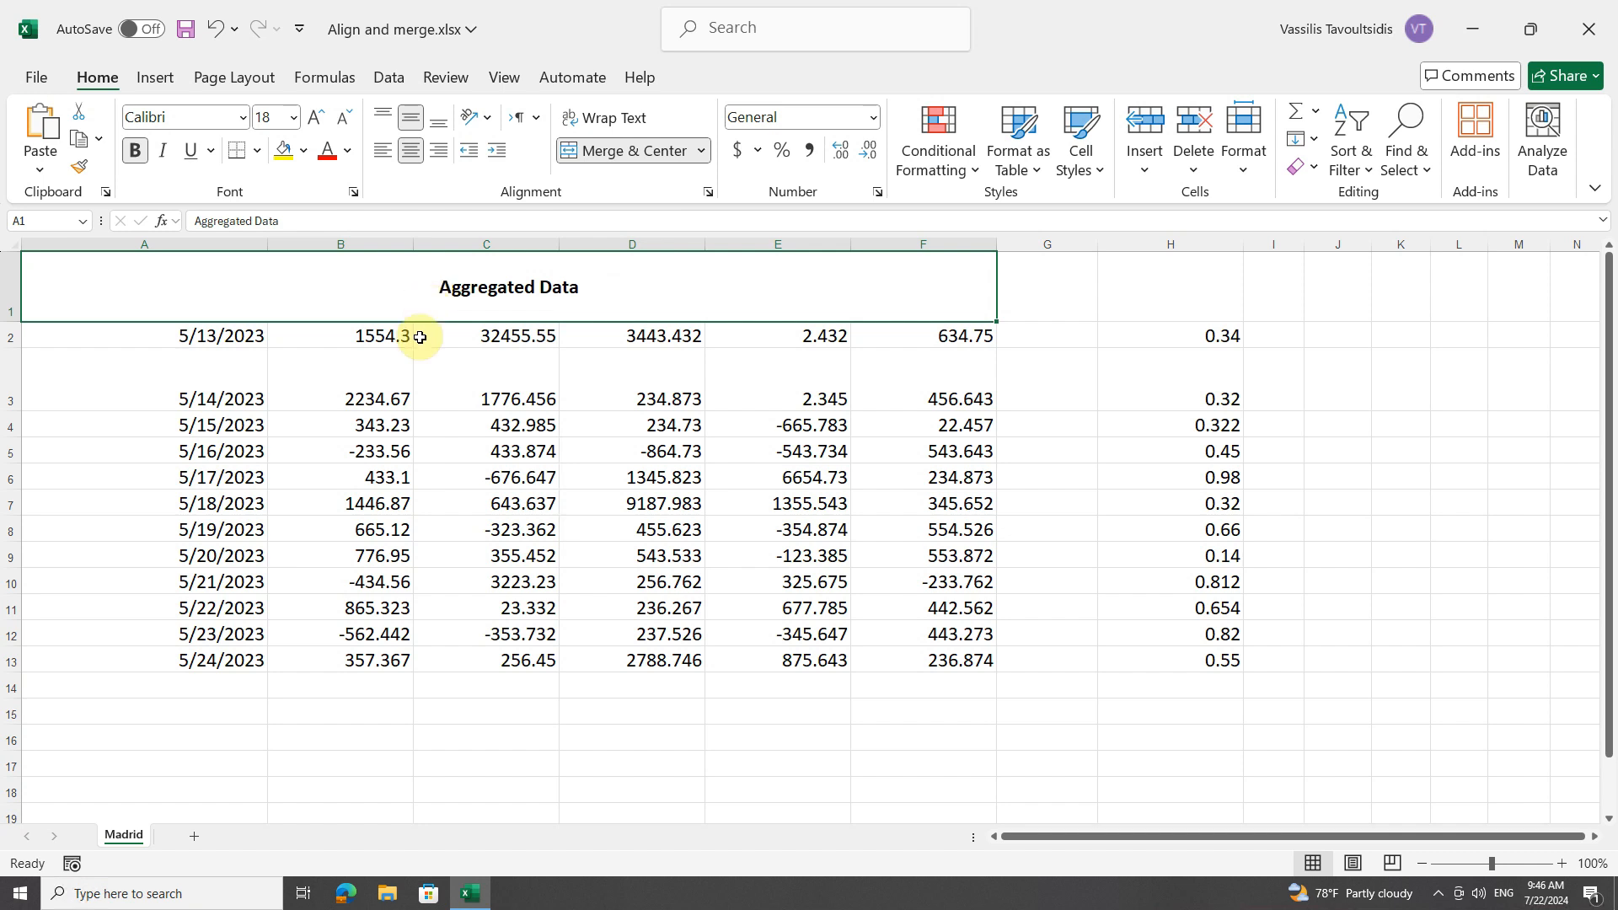
Merge the data range A3:F5 into one cell with Merge Cells, accepting that only the upper-left value is kept.
{"action": "left_click_drag", "start_coordinate": [207, 402], "coordinate": [927, 453]}
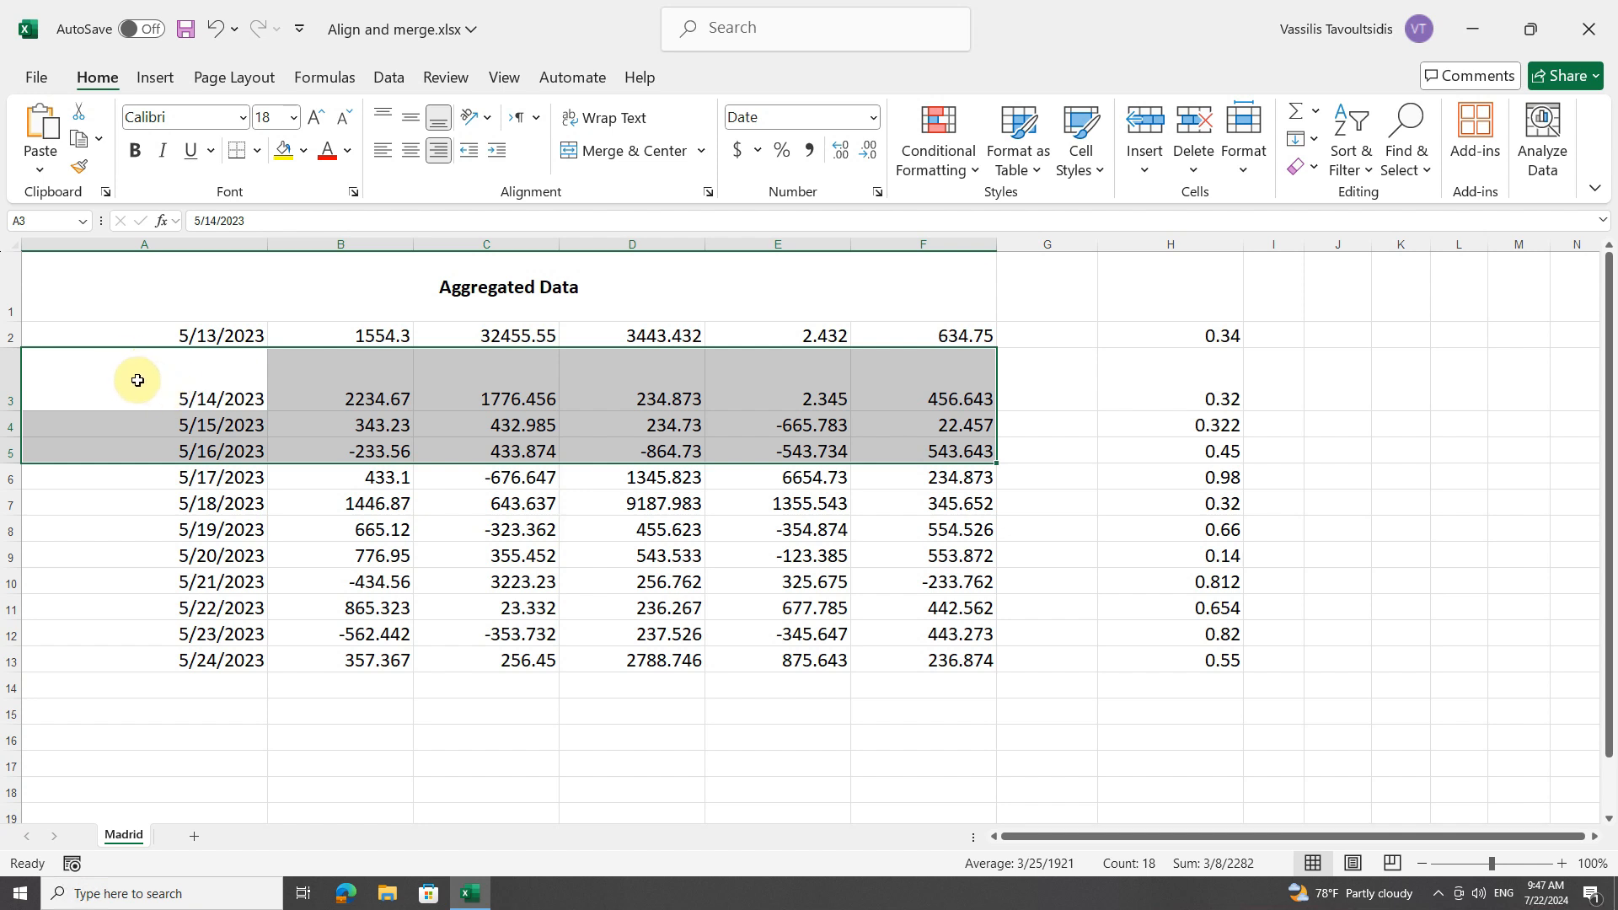
{"action": "left_click", "coordinate": [702, 152]}
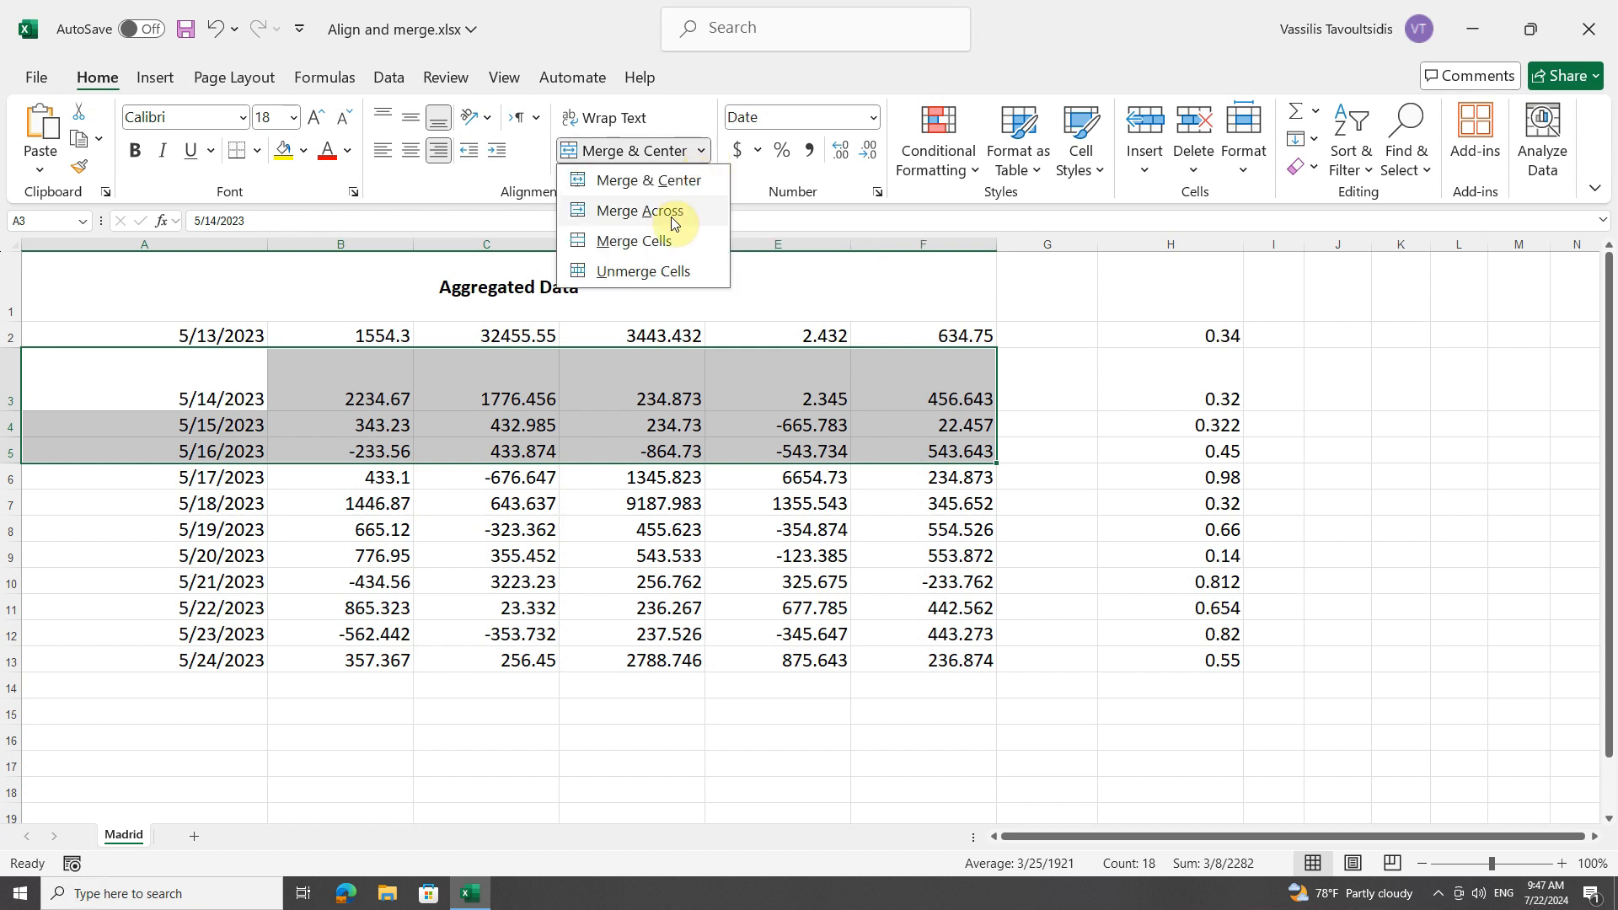
{"action": "left_click", "coordinate": [668, 241]}
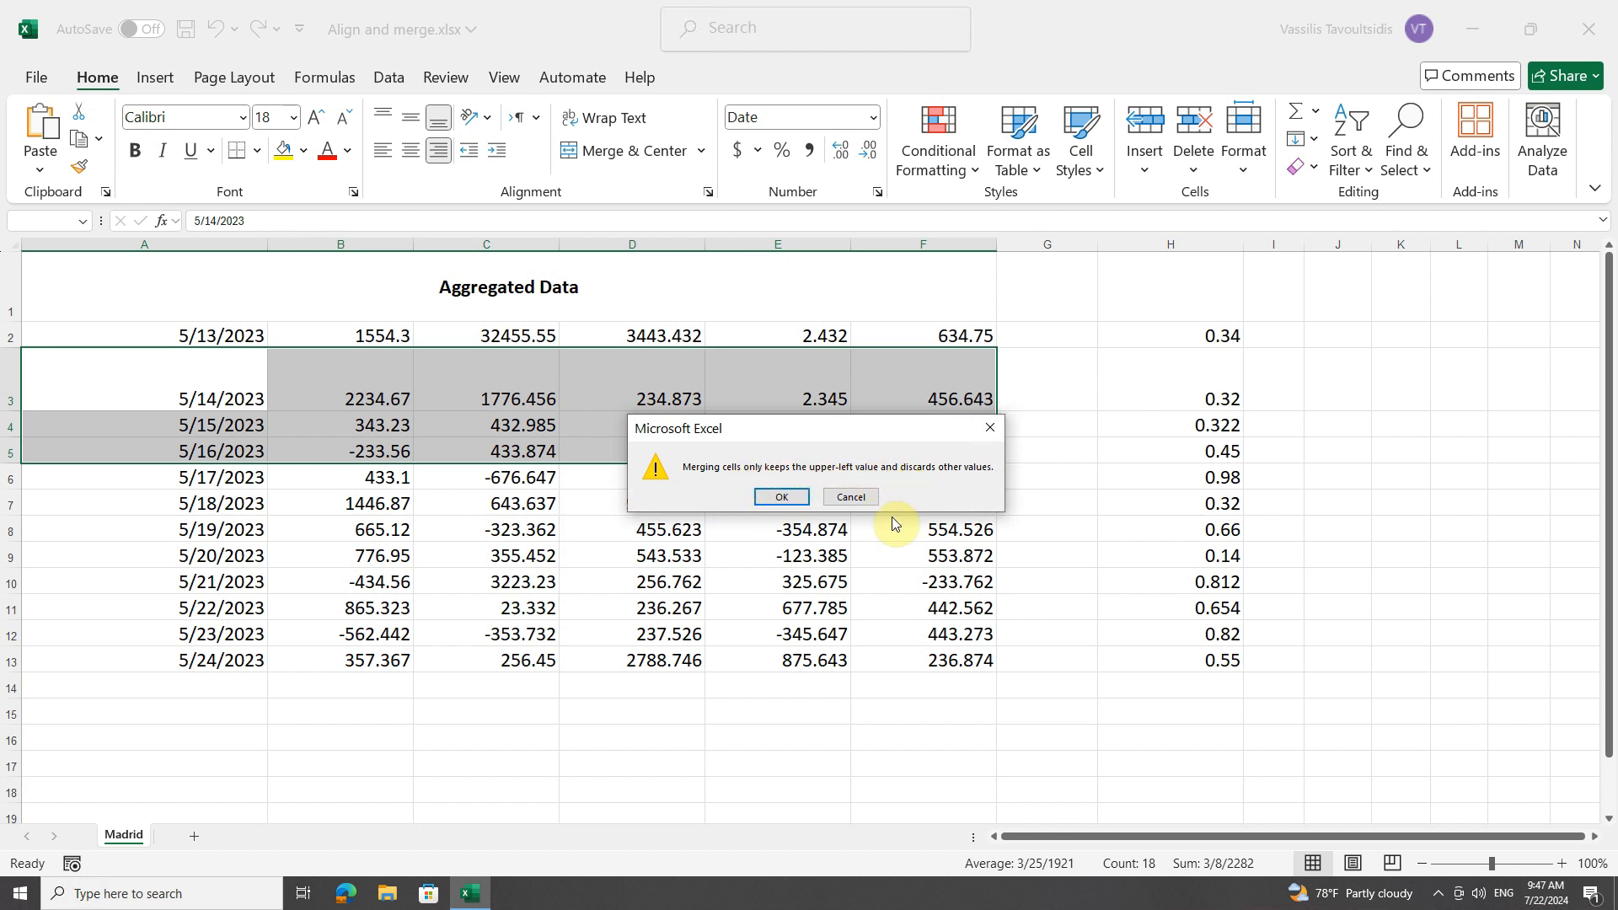
{"action": "left_click", "coordinate": [782, 497]}
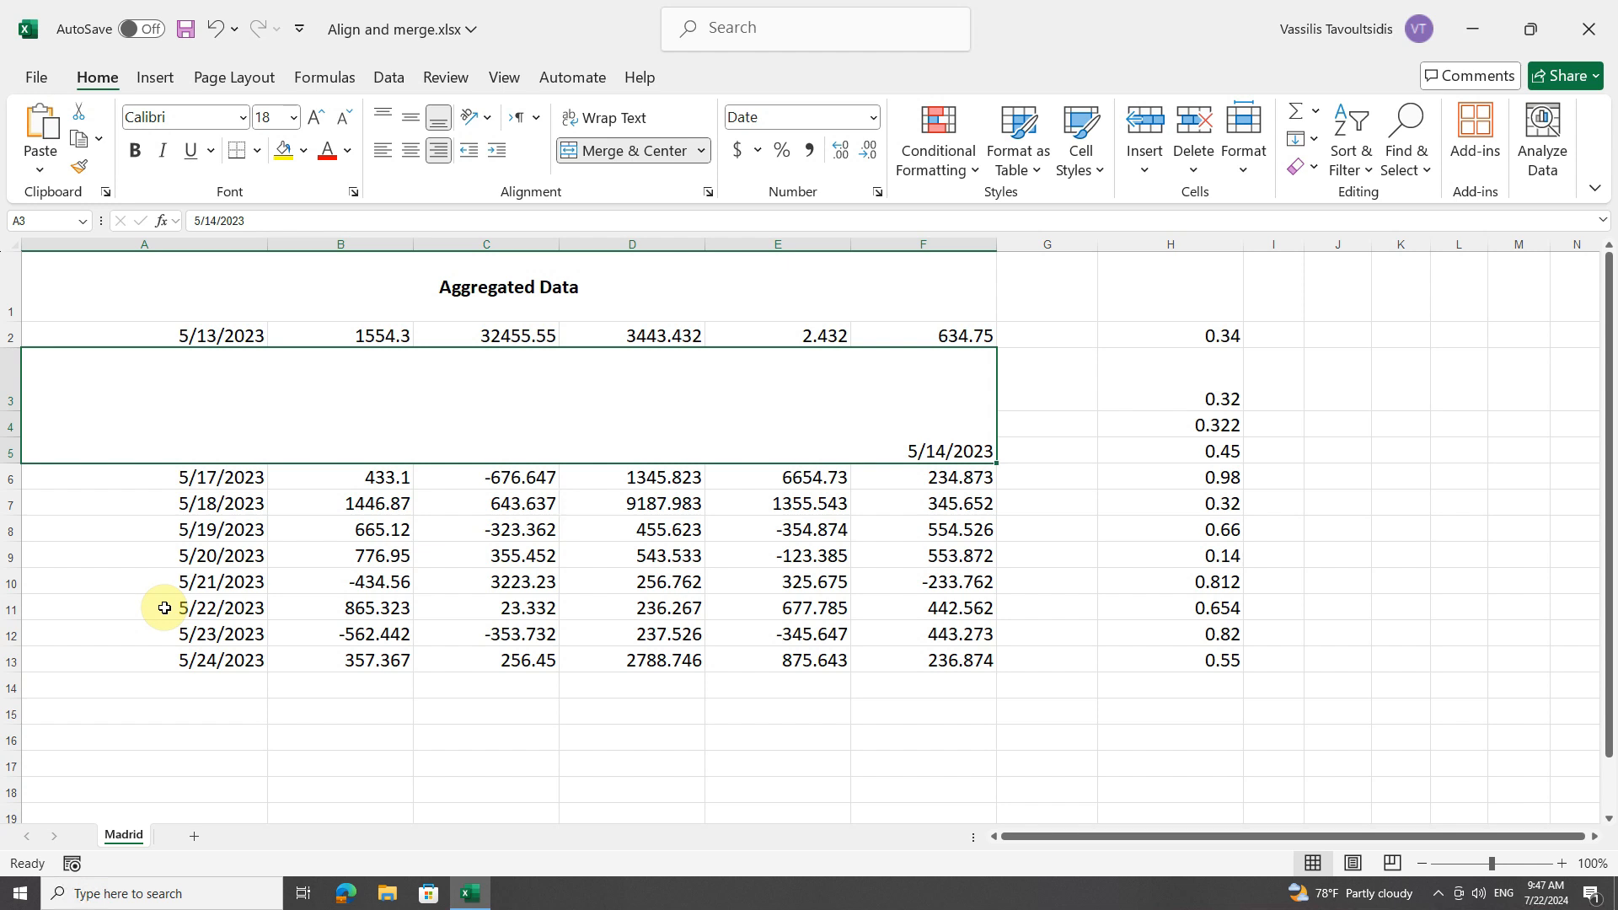
Merge each row of A9:F11 separately with Merge Across, accepting that only the upper-left values are kept, and unmerge the range again.
{"action": "left_click", "coordinate": [162, 557]}
{"action": "left_click_drag", "start_coordinate": [162, 557], "coordinate": [918, 611]}
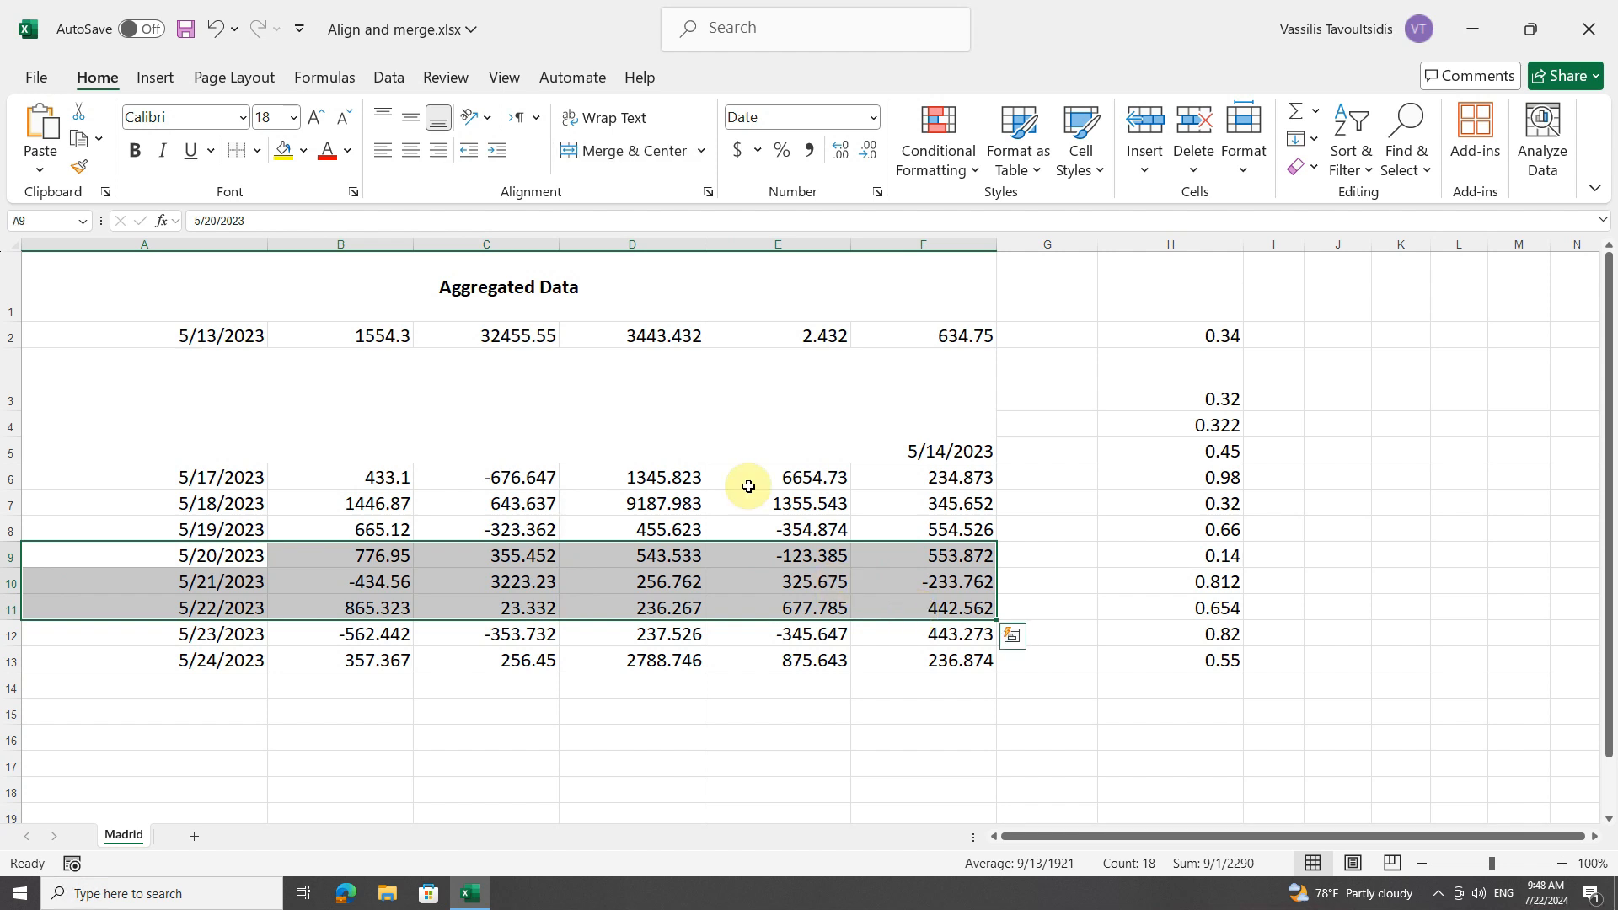
{"action": "left_click", "coordinate": [701, 151]}
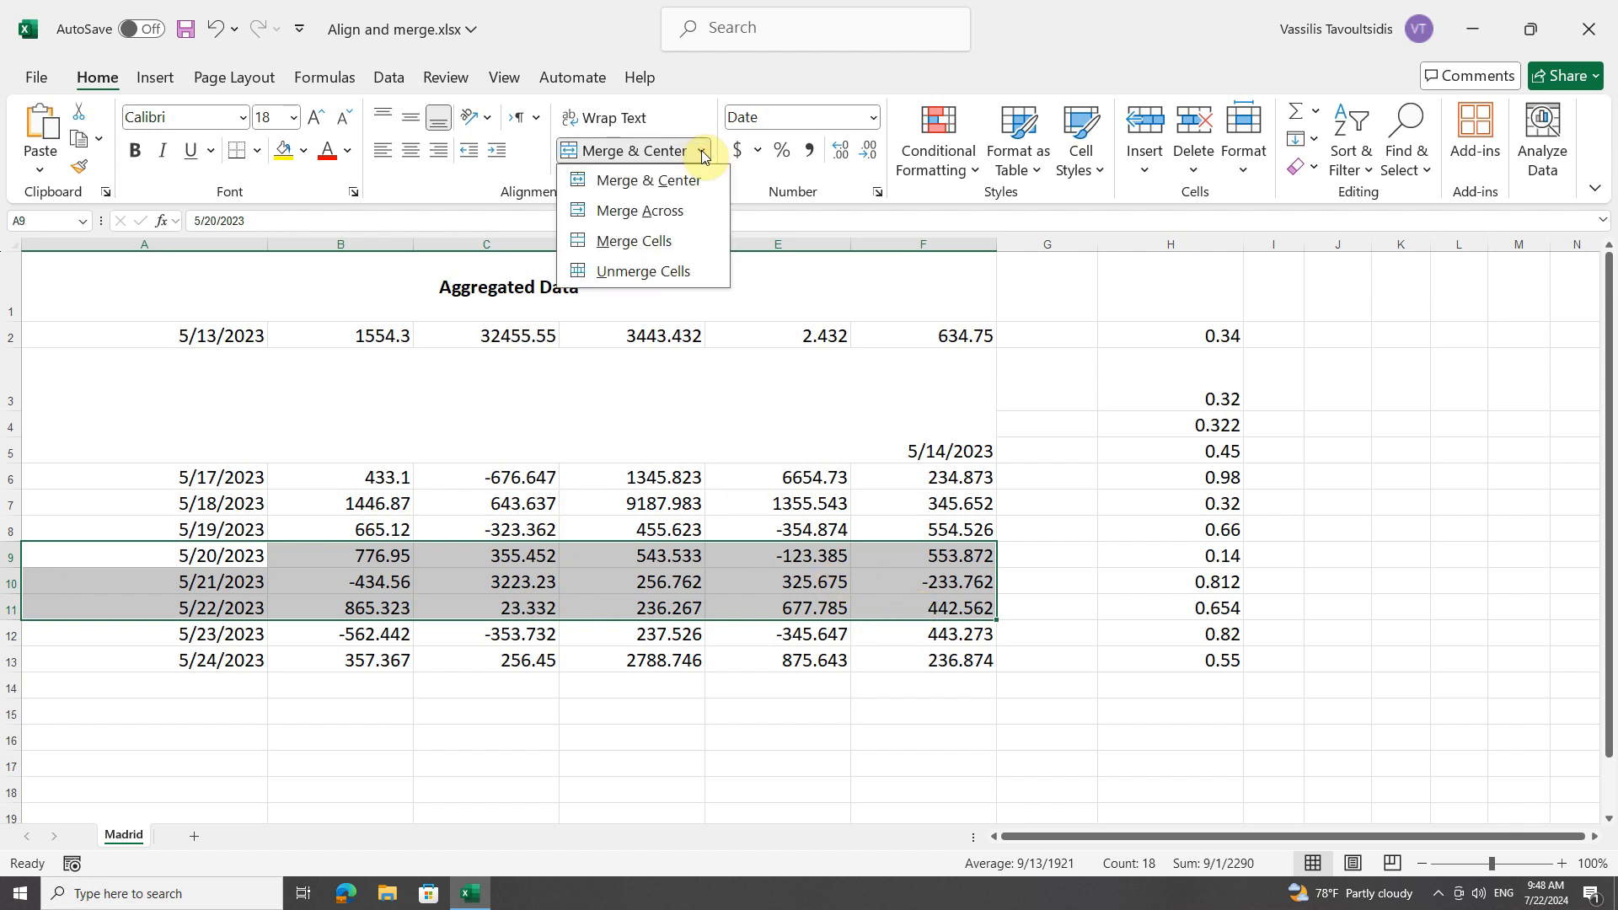
{"action": "left_click", "coordinate": [688, 211]}
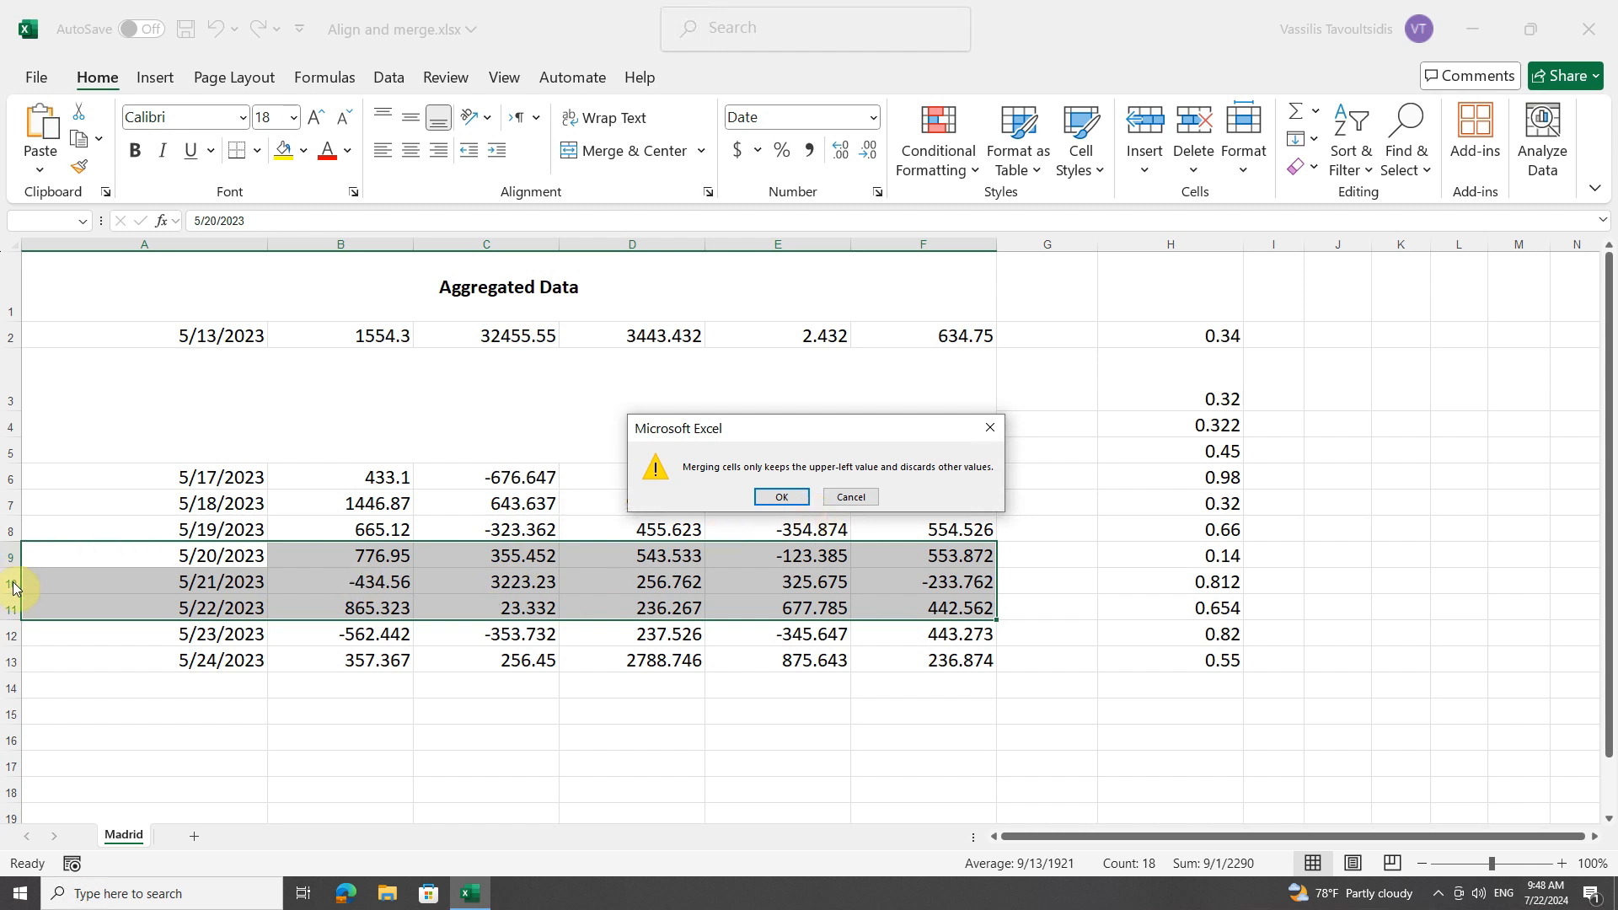
{"action": "left_click", "coordinate": [779, 497]}
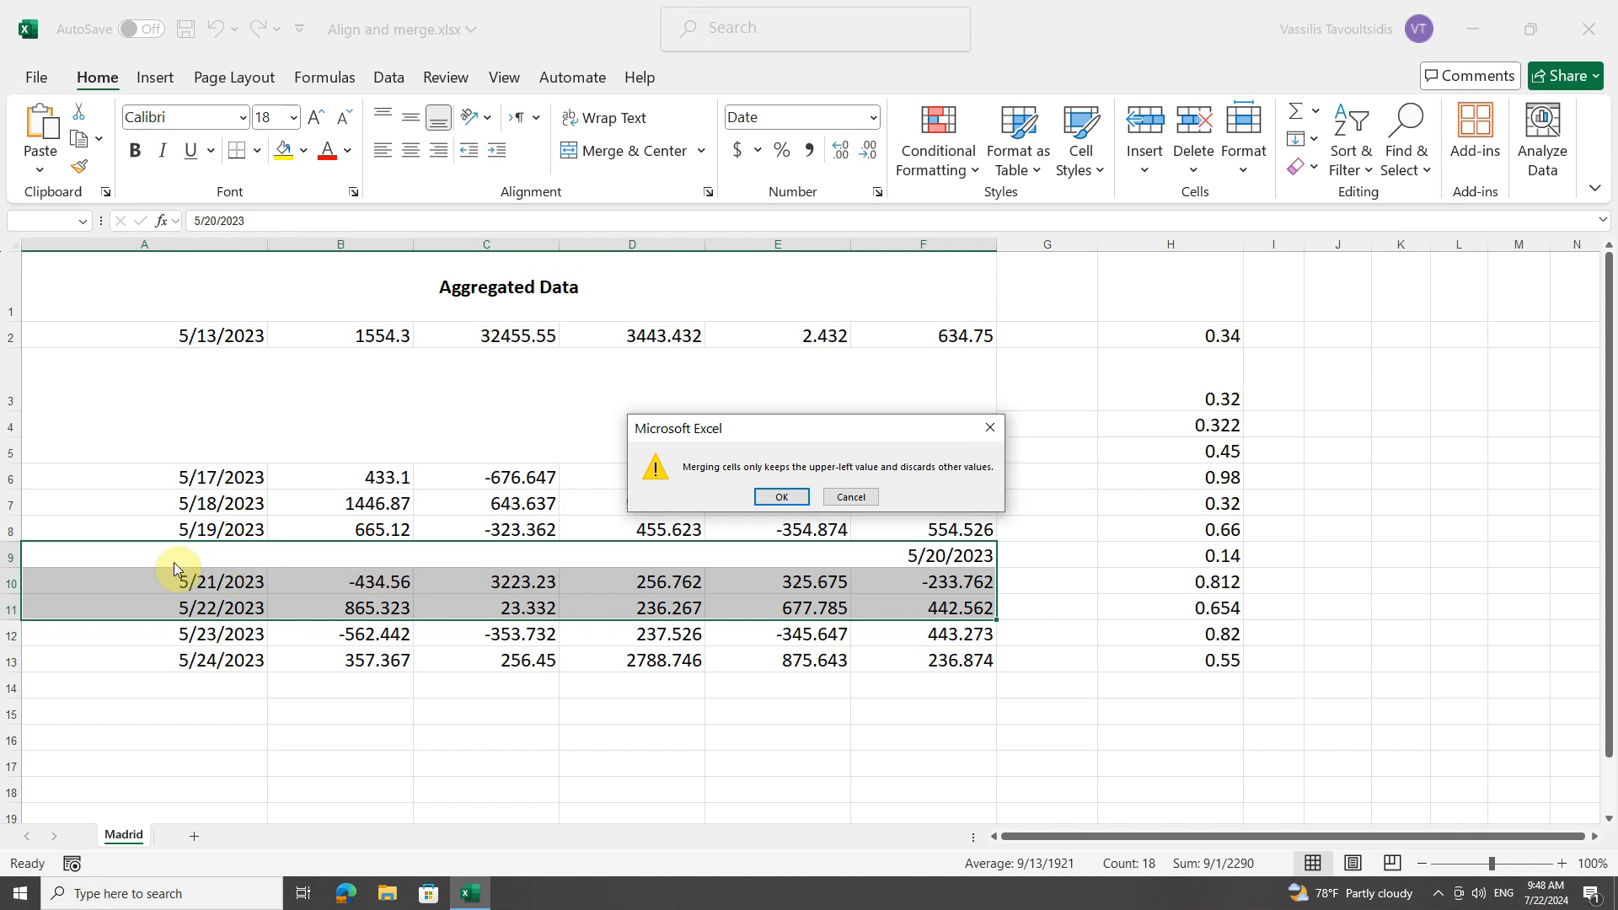
{"action": "left_click", "coordinate": [780, 499]}
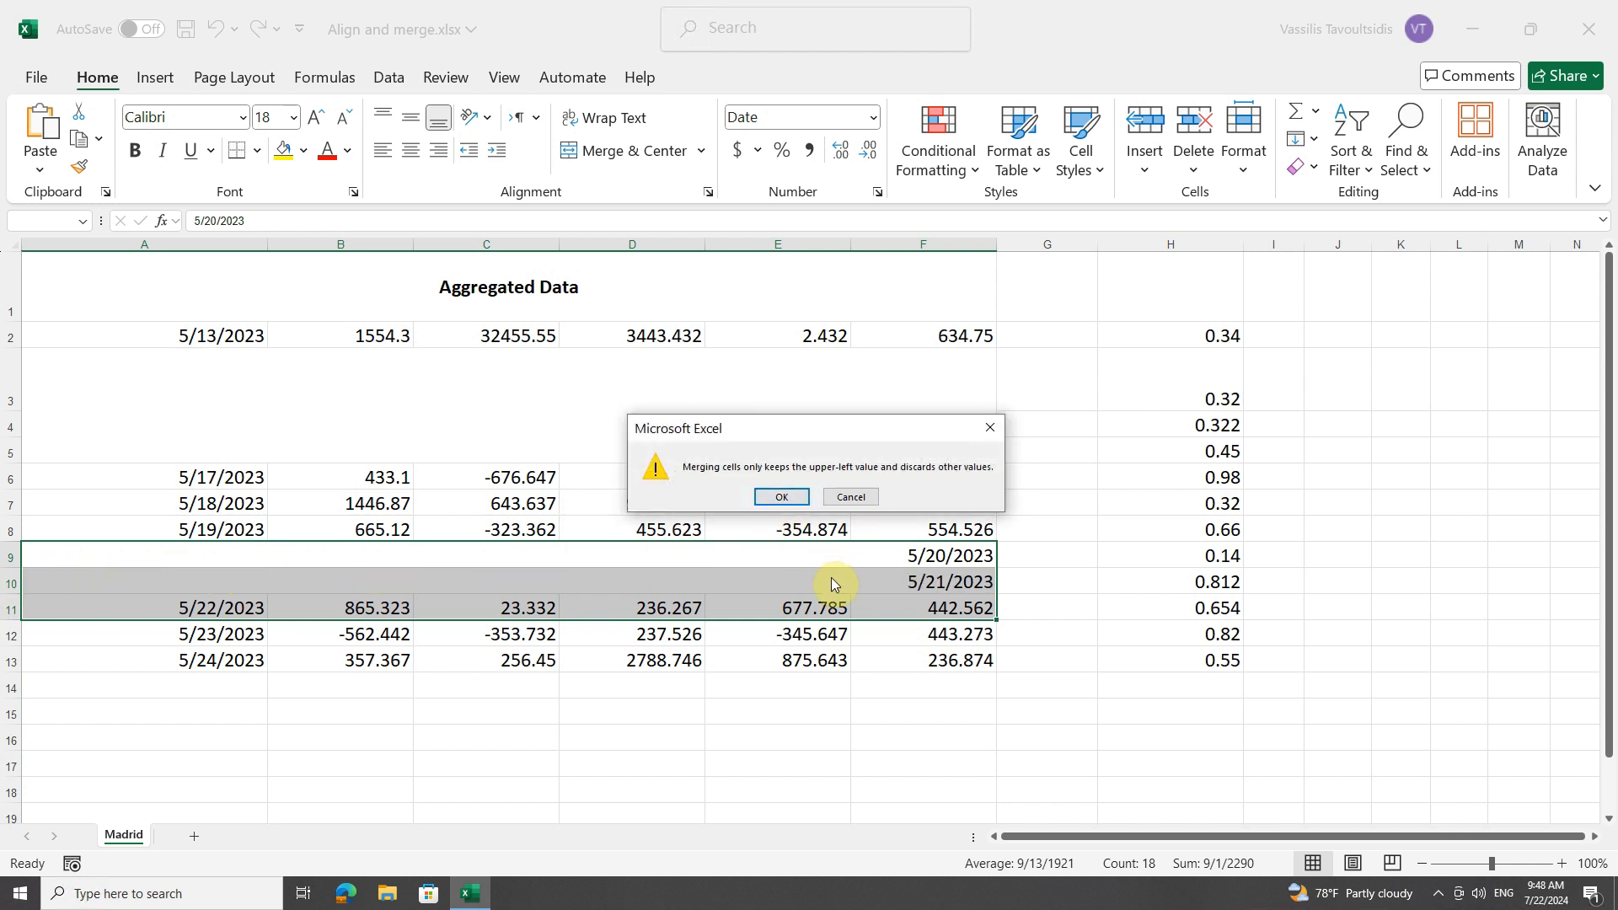
{"action": "left_click", "coordinate": [779, 498]}
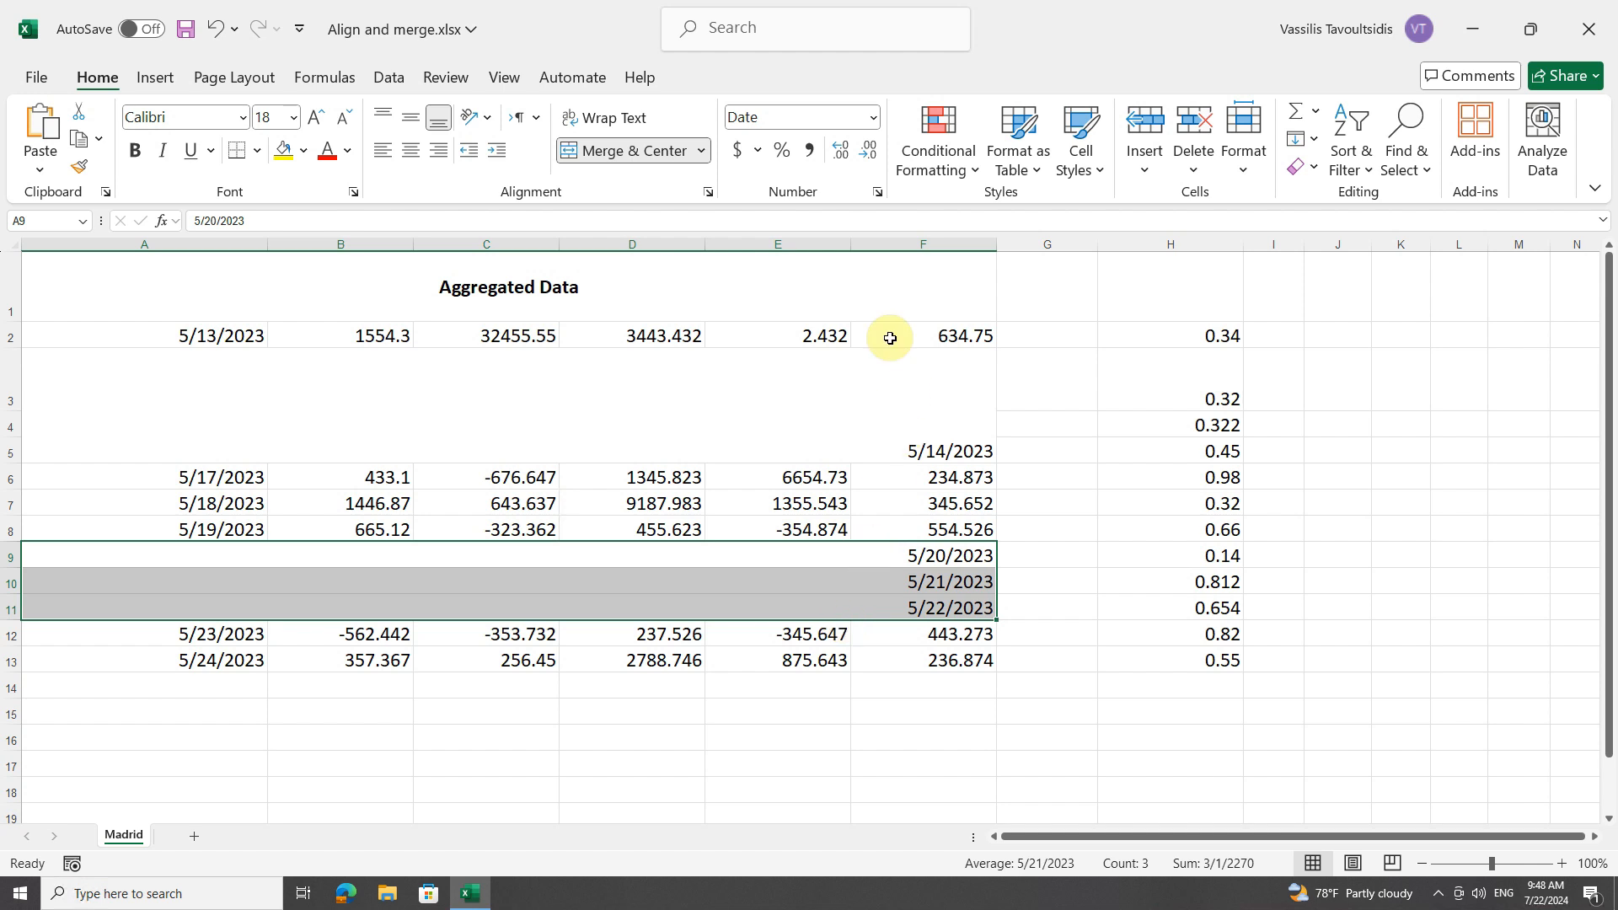
{"action": "left_click", "coordinate": [703, 152]}
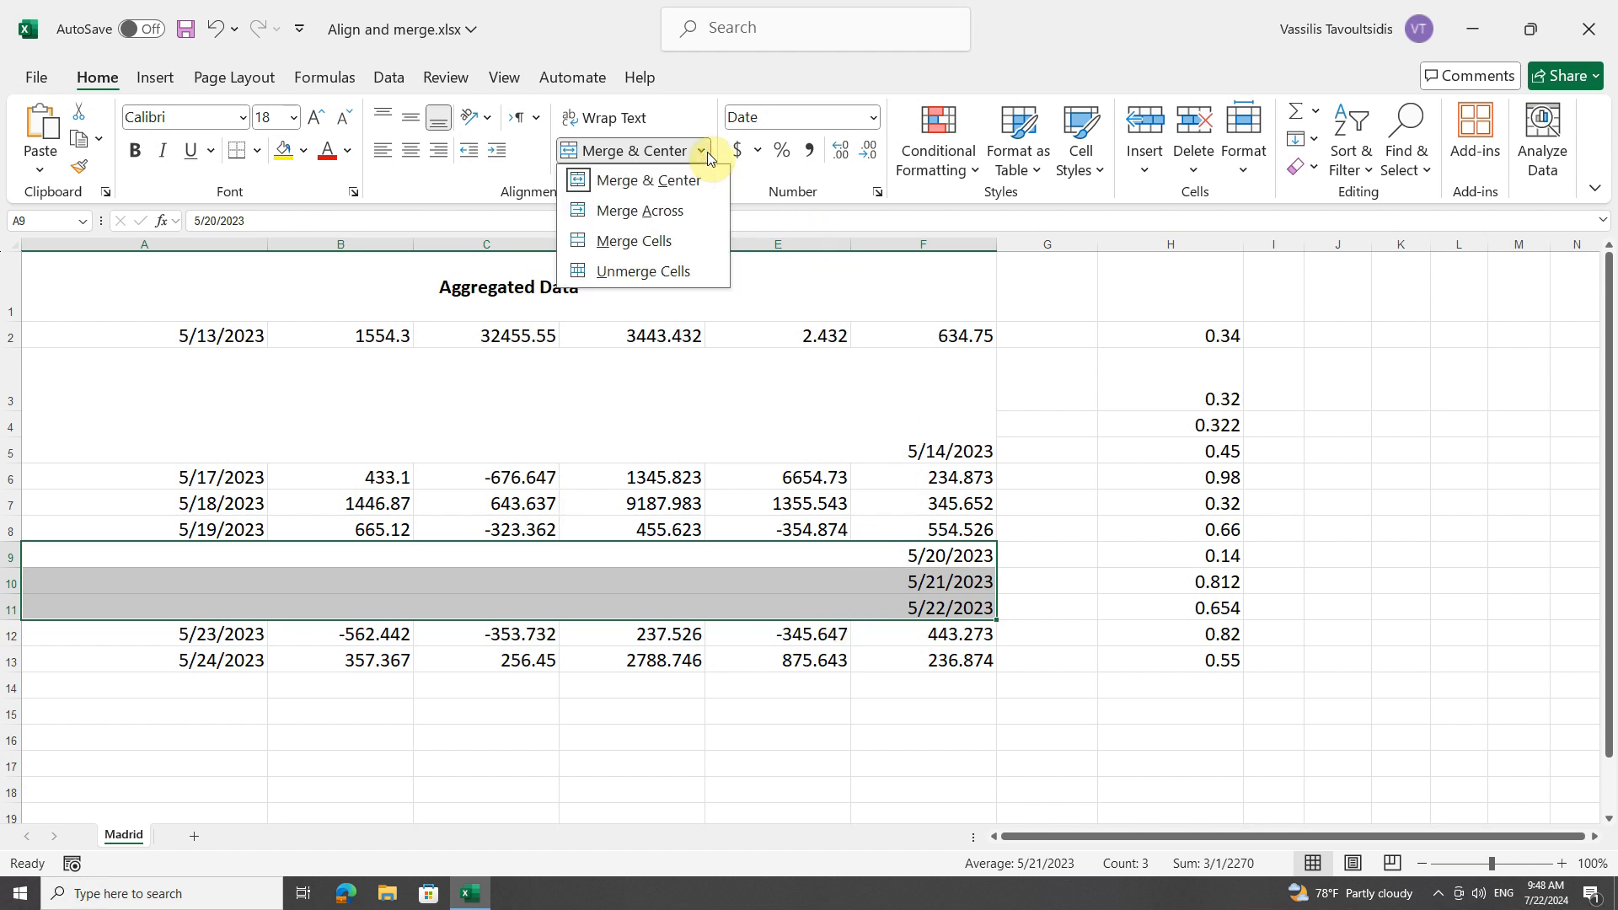
{"action": "left_click", "coordinate": [660, 271]}
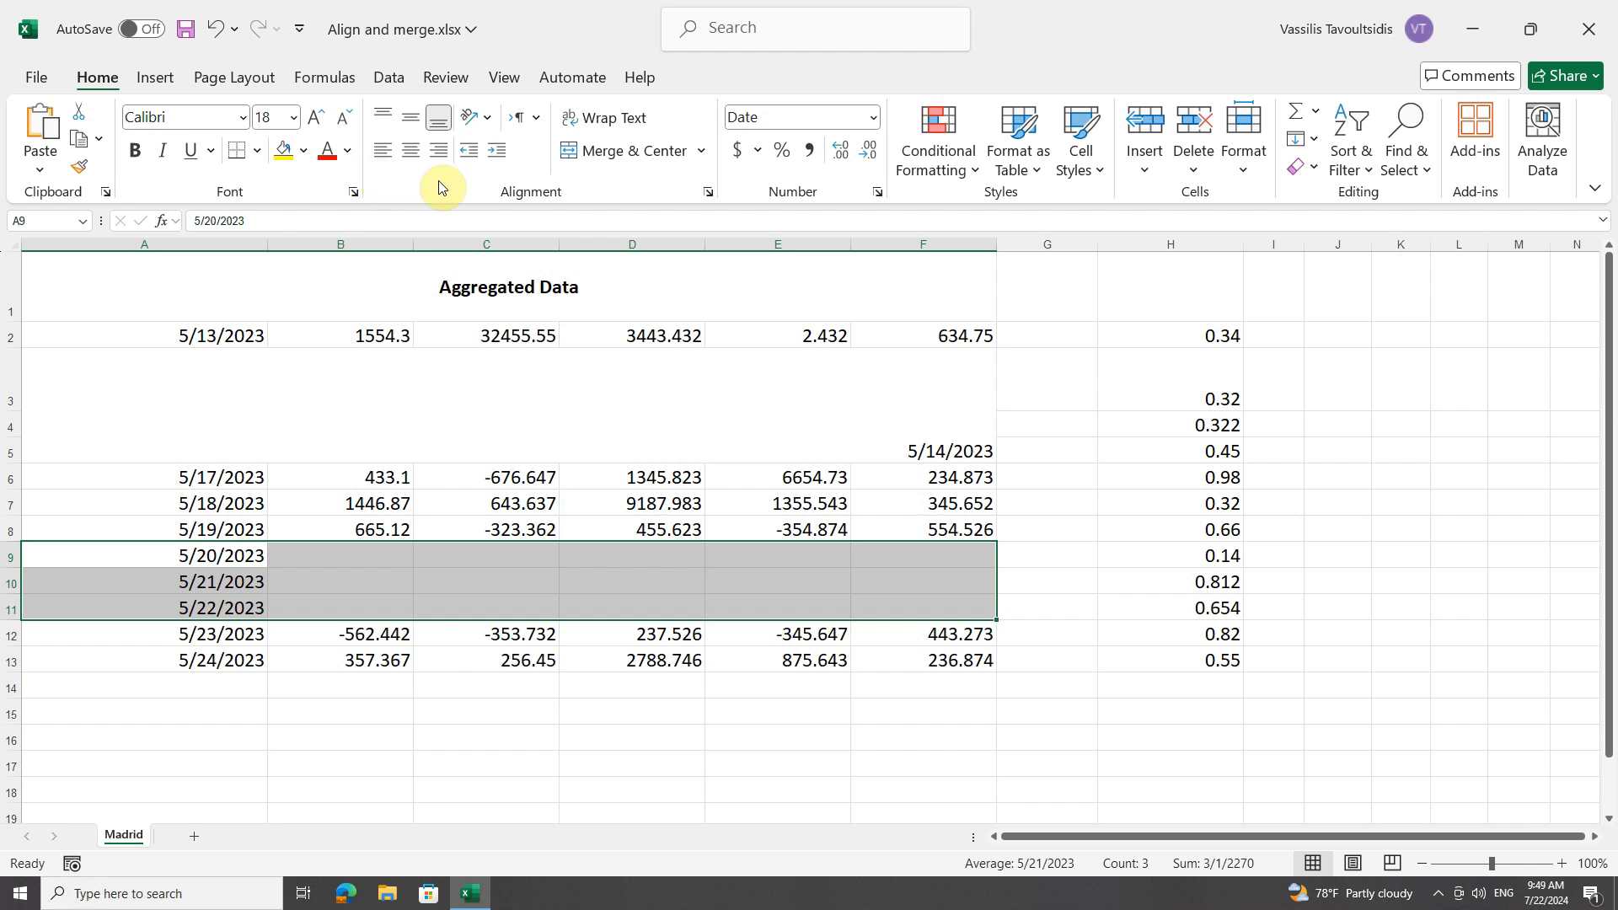
Examine the horizontal text alignment choices in Format Cells and the available merge options for A9:F11 without applying any.
{"action": "left_click", "coordinate": [708, 192]}
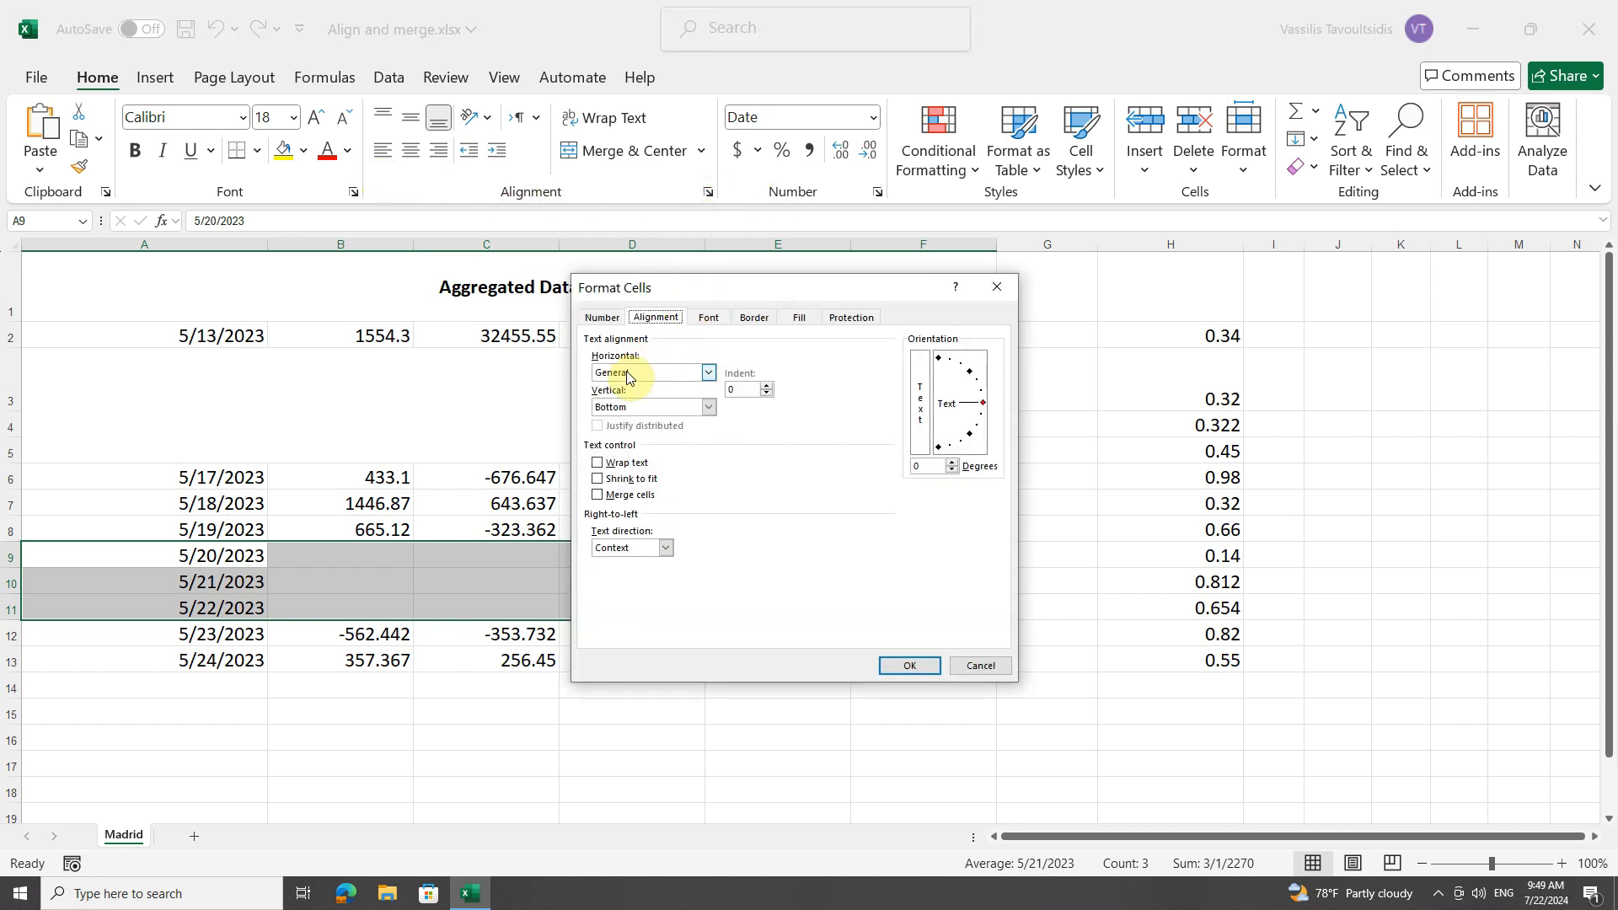
{"action": "left_click", "coordinate": [708, 374]}
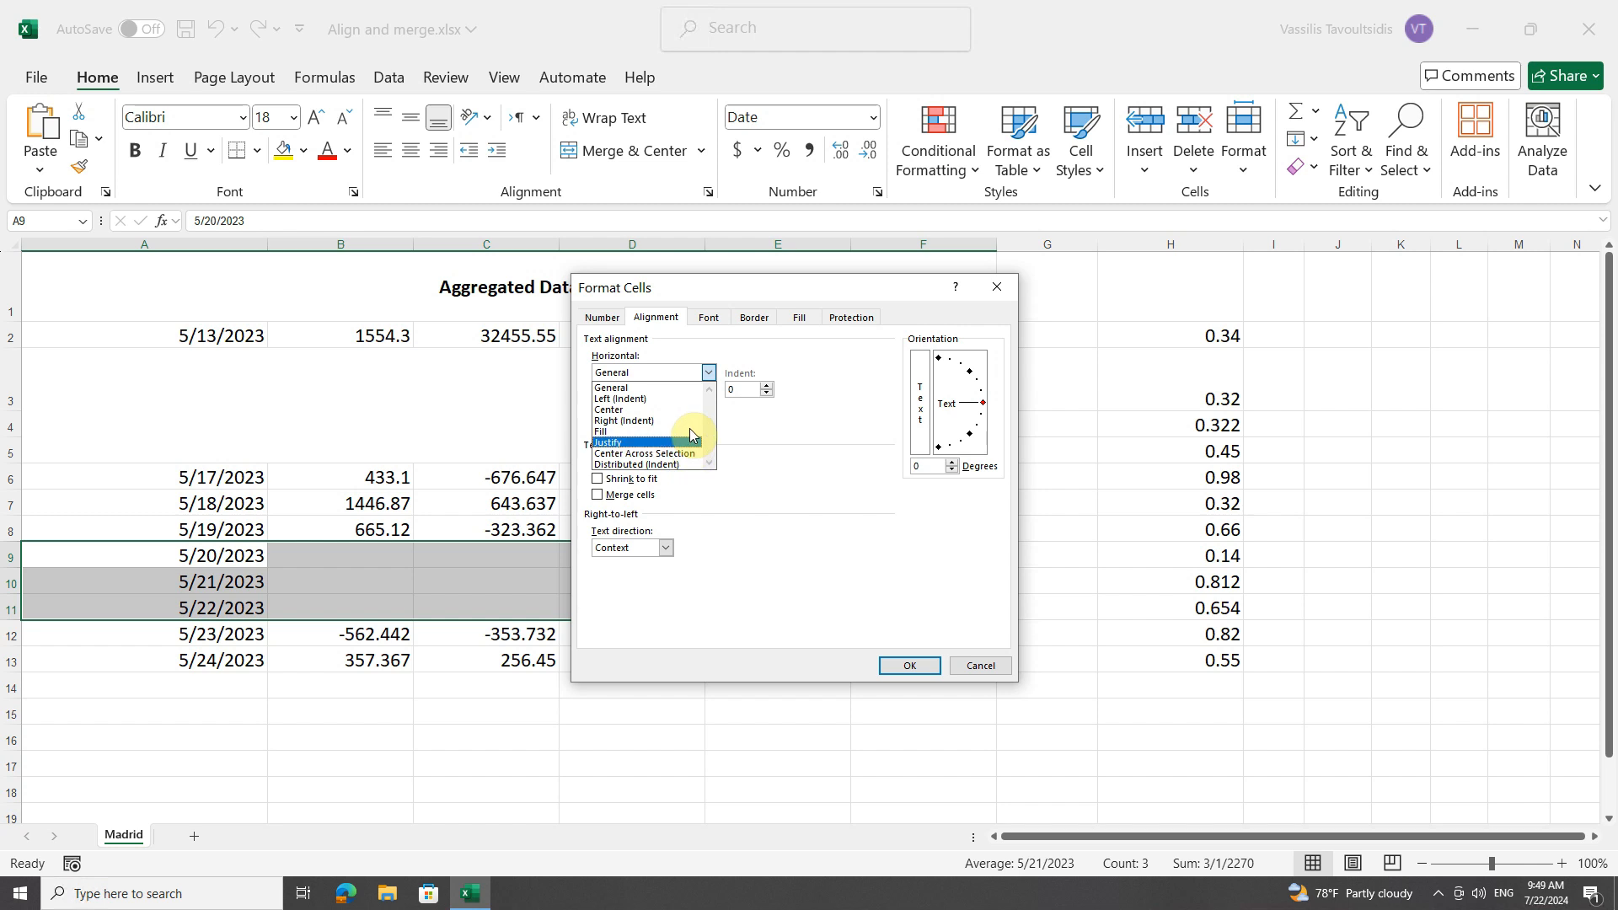
{"action": "left_click", "coordinate": [710, 376]}
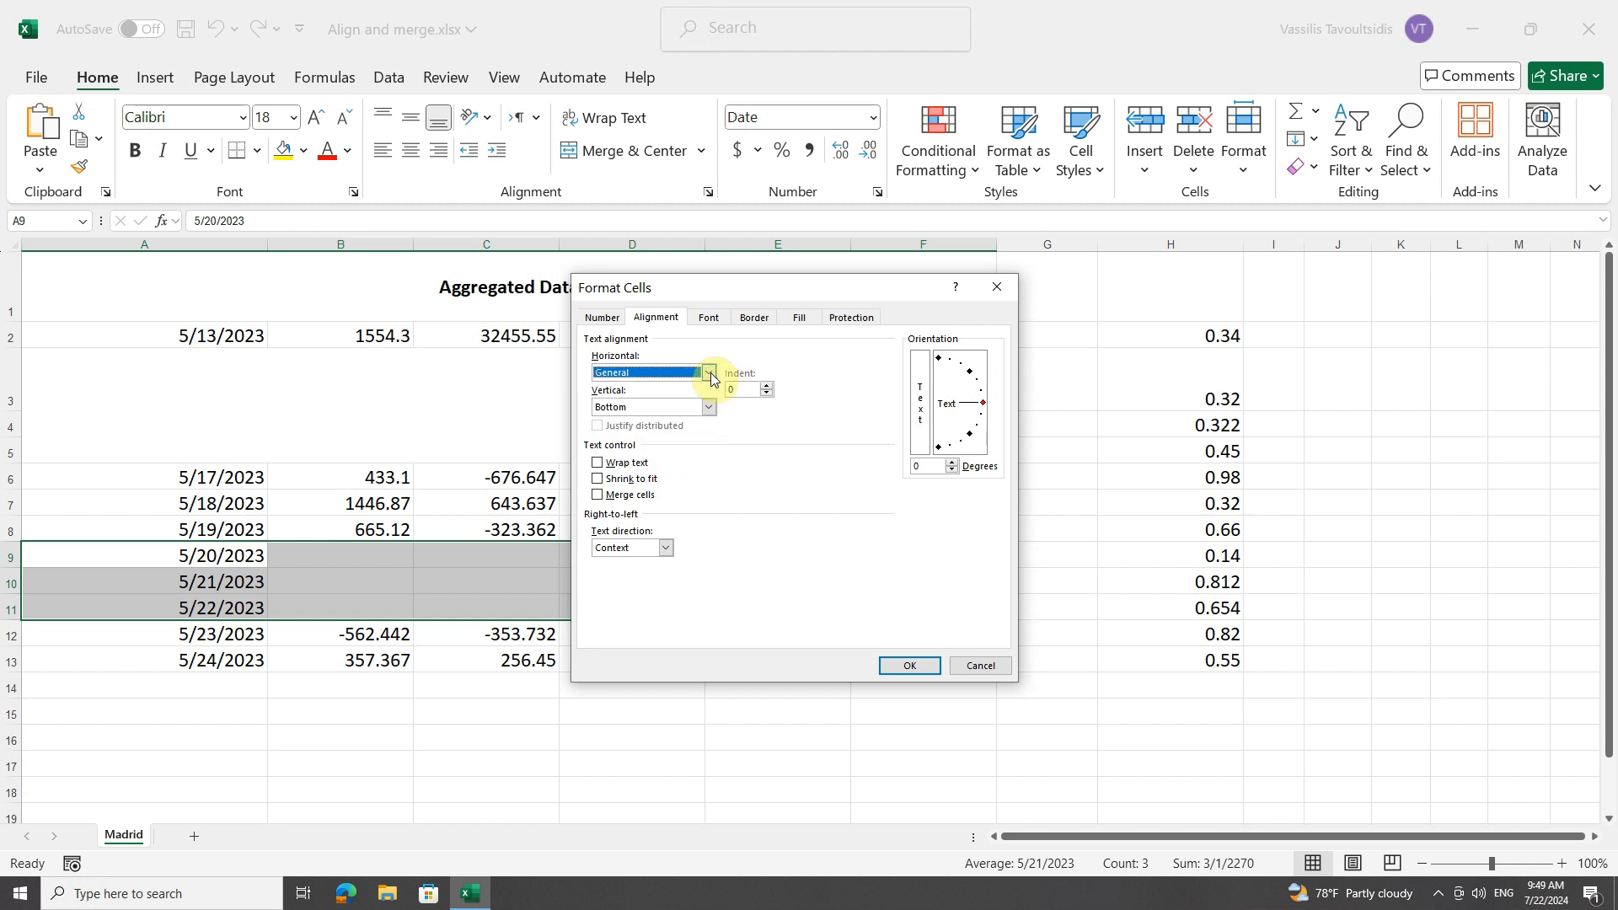
{"action": "left_click", "coordinate": [999, 284]}
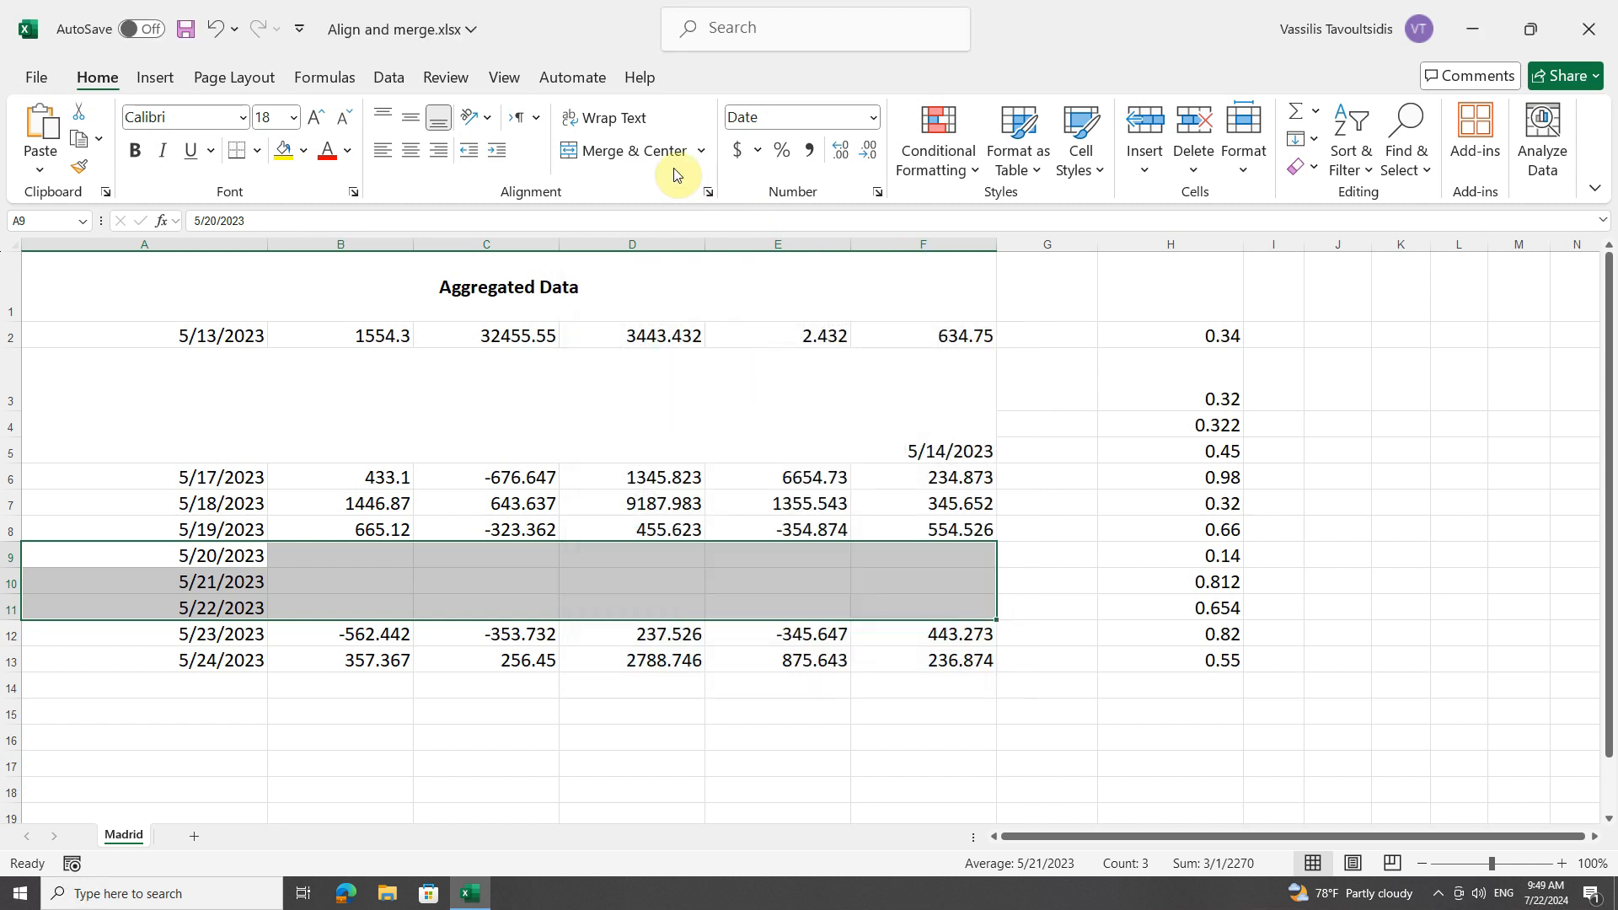
{"action": "left_click", "coordinate": [701, 152]}
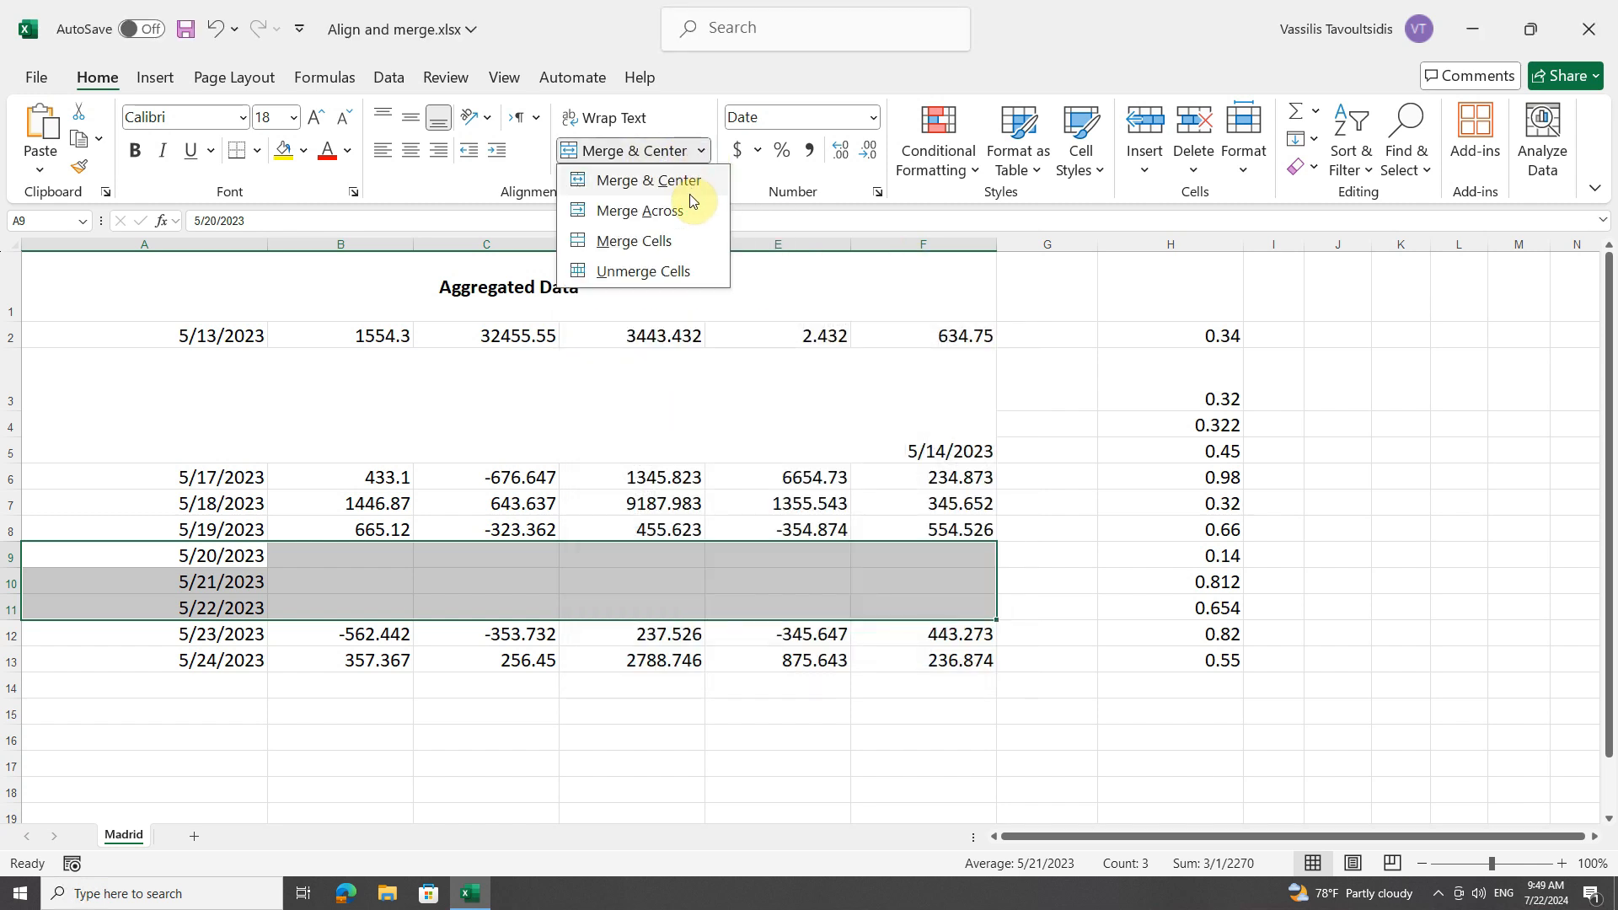